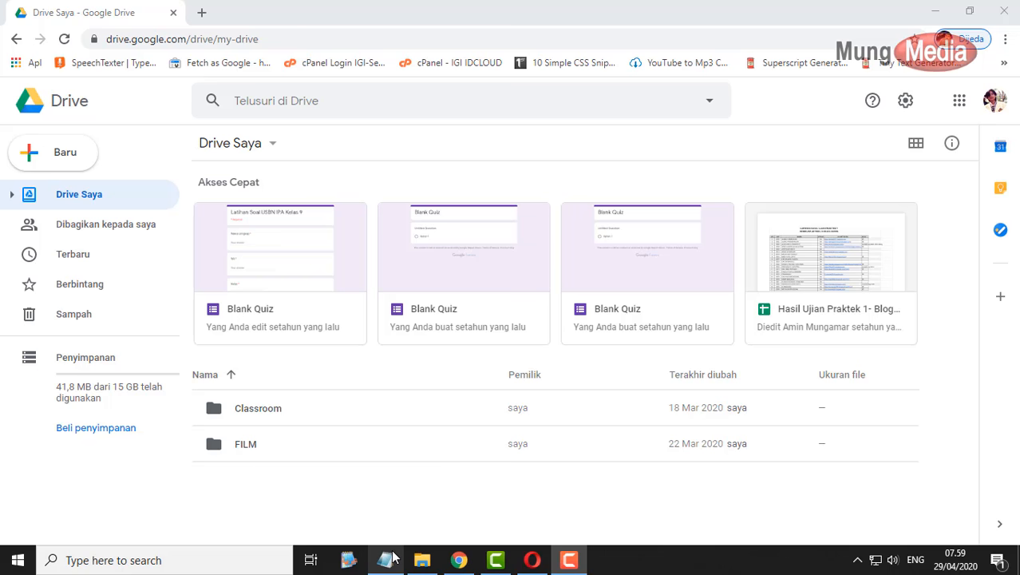
- Switch to the Rumus SKL.txt Notepad window from its taskbar preview
mouse_move(392, 557)
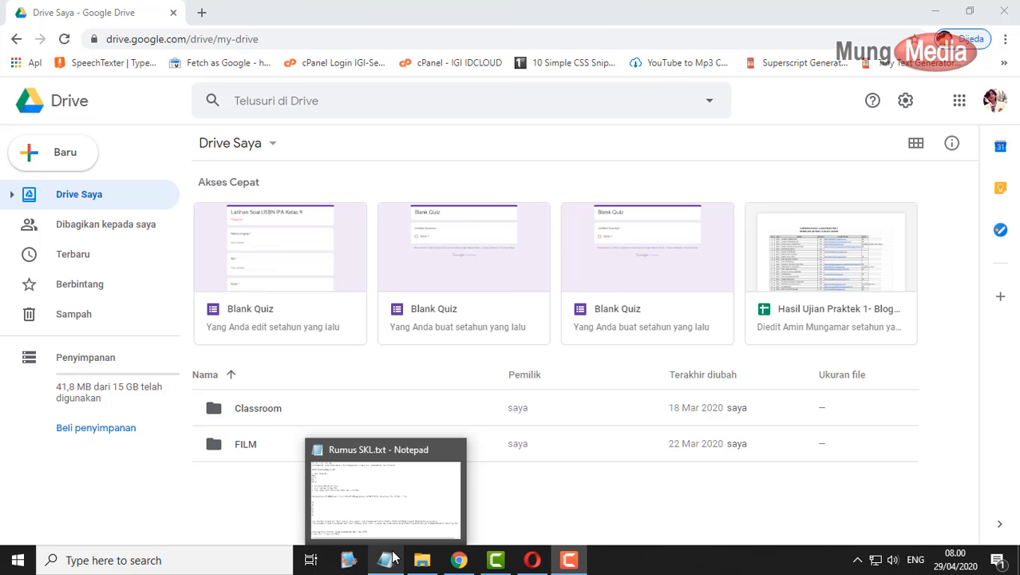
click(388, 484)
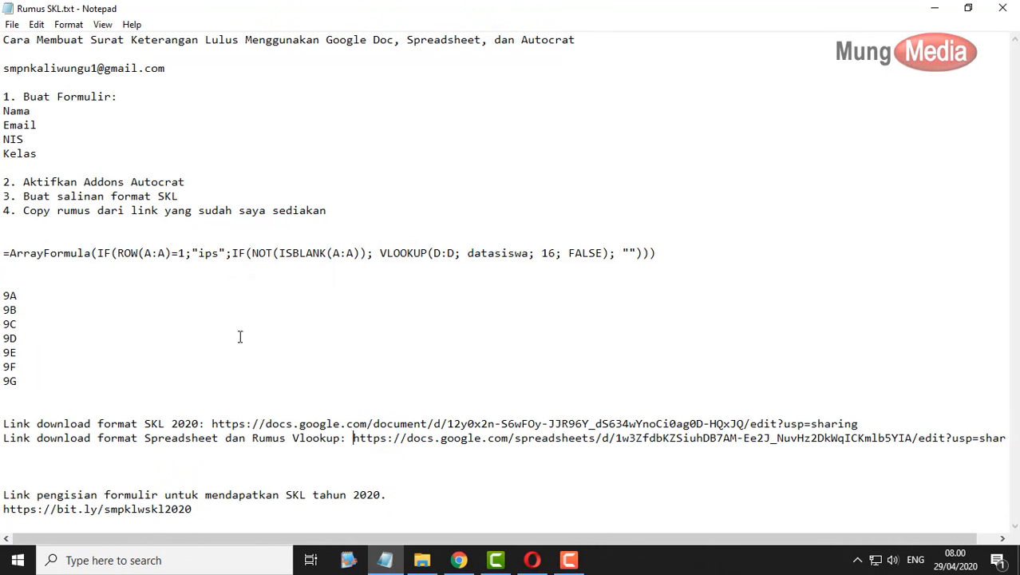
- Minimize the notes and briefly open and close the Google account panel
click(935, 8)
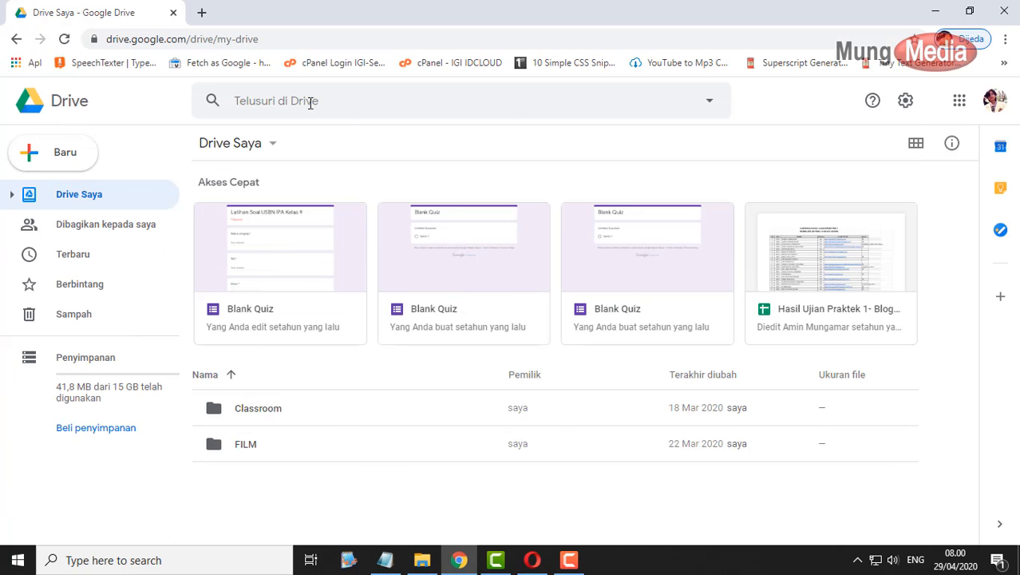
click(995, 103)
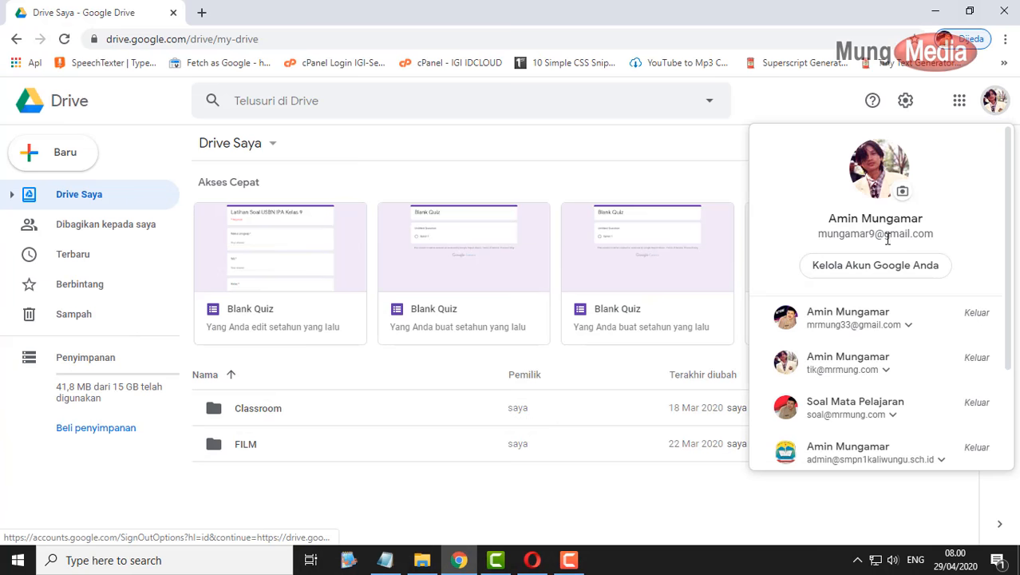
click(995, 101)
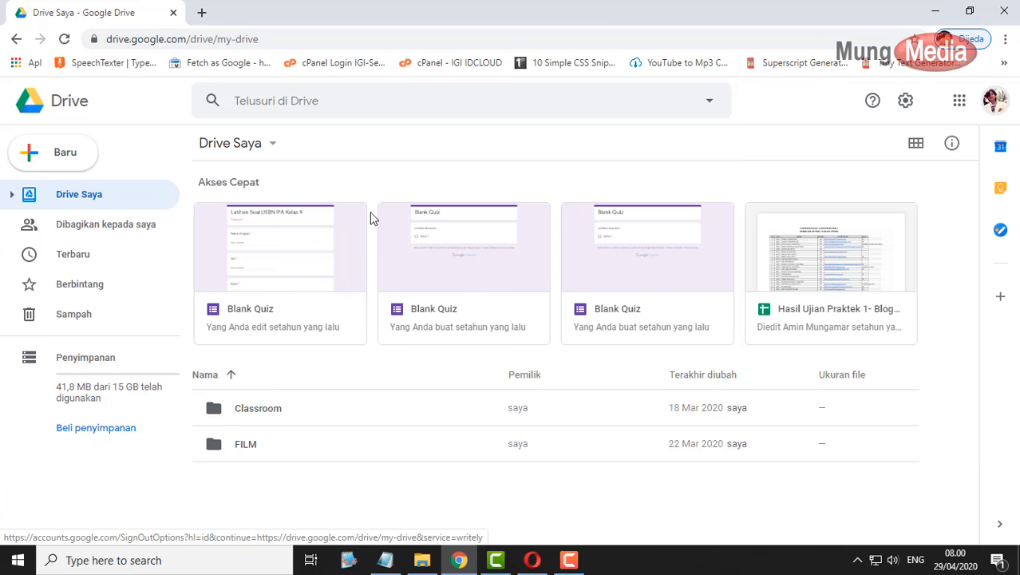
- Reopen the notes, highlight the form fields from Buat Formulir to Kelas, then minimize Notepad
click(387, 560)
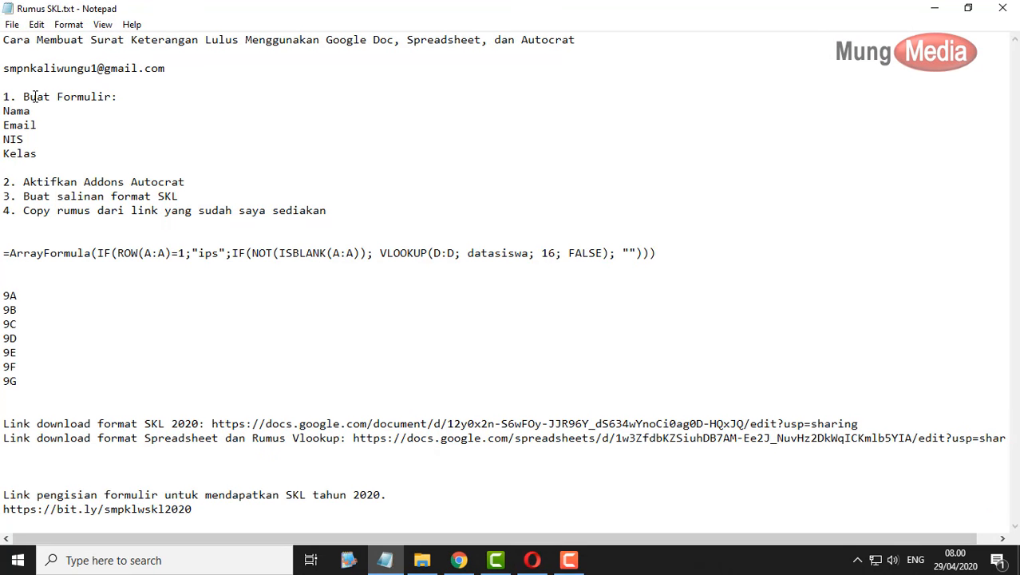
drag(24, 96, 147, 146)
click(47, 114)
click(926, 8)
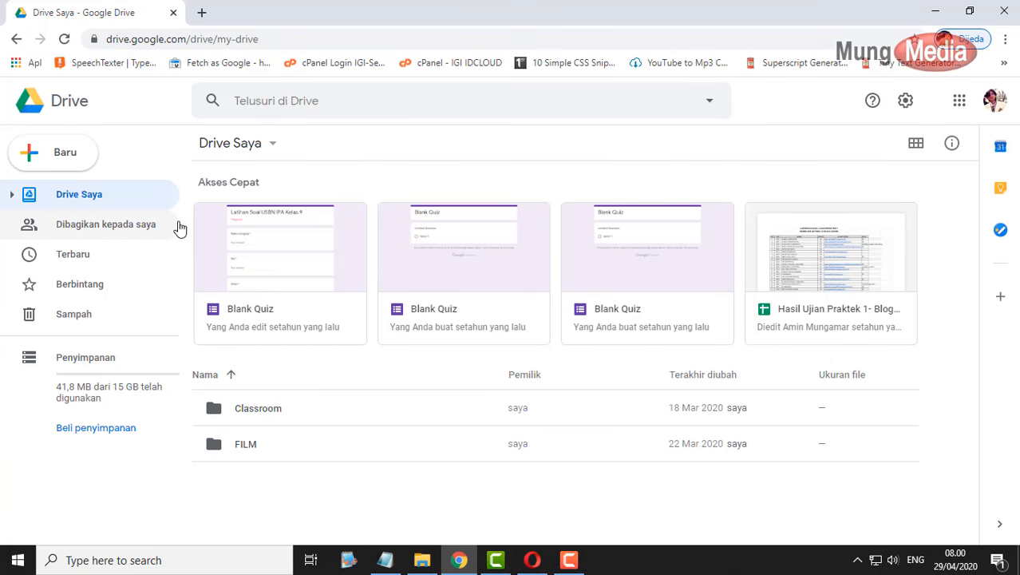
- Create a new folder named SKL 2020 in My Drive and open it
click(64, 156)
click(95, 166)
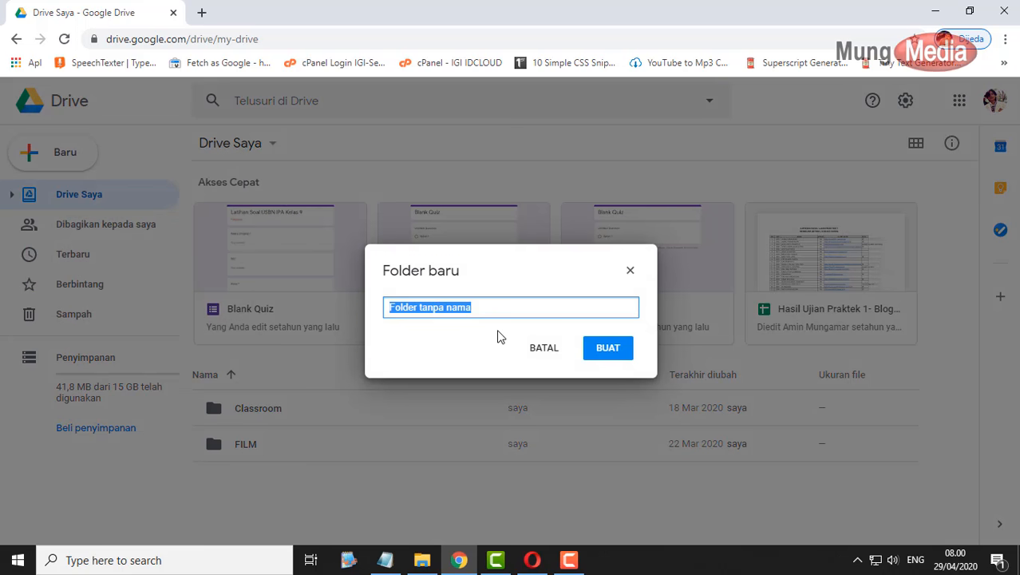
text(SKL 2020)
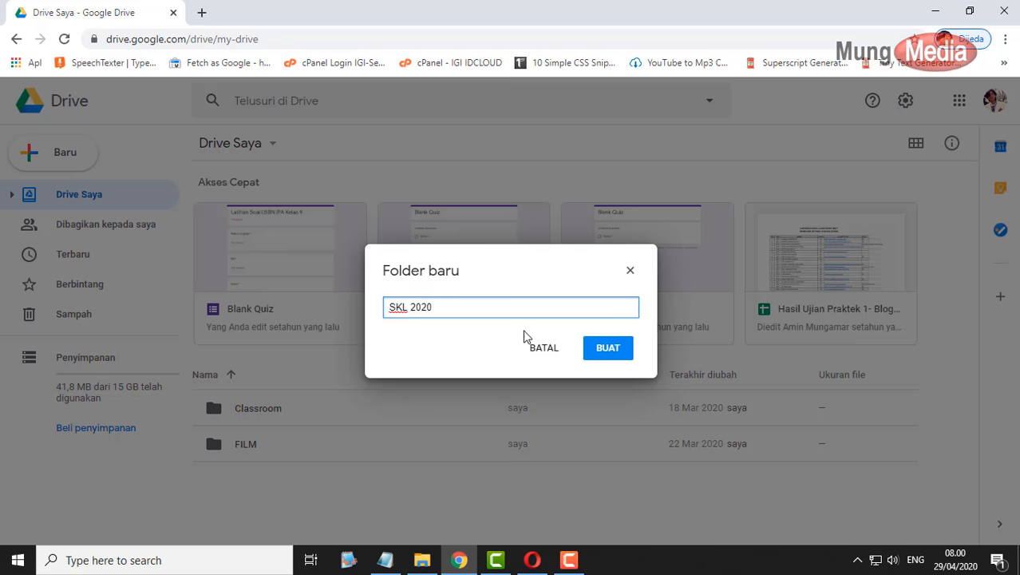
click(621, 349)
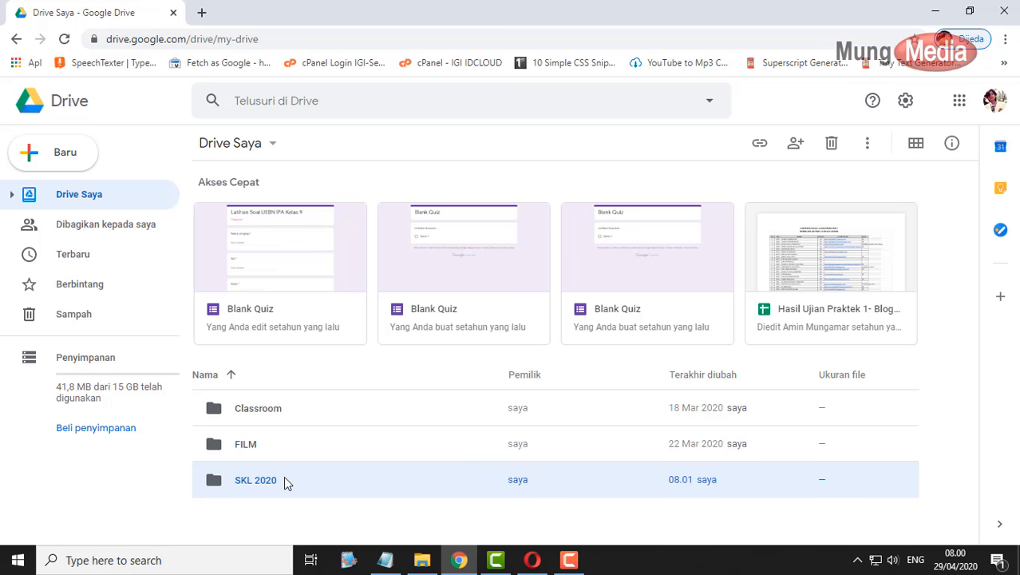
double_click(286, 480)
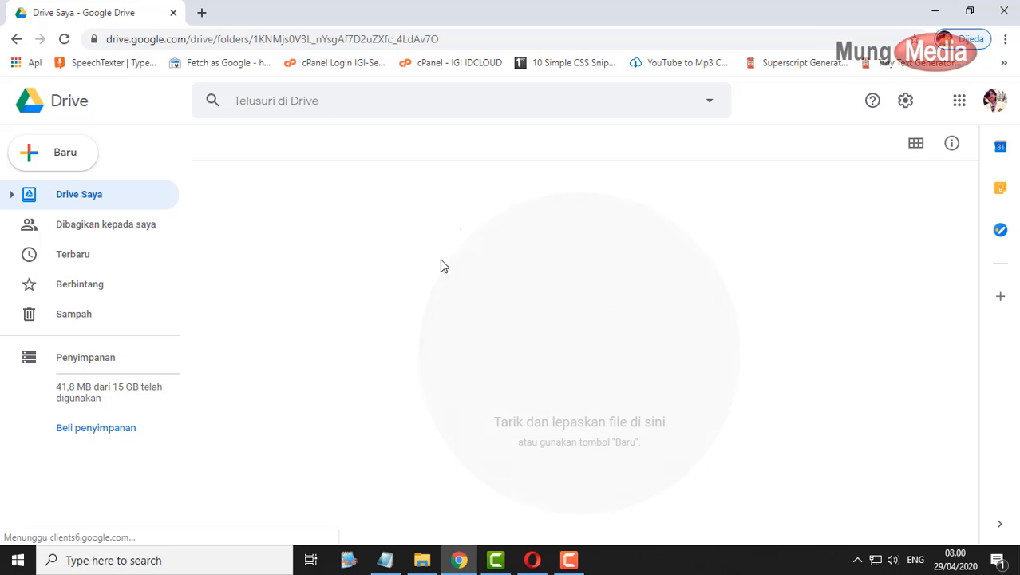
- Create a blank Google Form inside the SKL 2020 folder and select its title
click(74, 162)
mouse_move(201, 329)
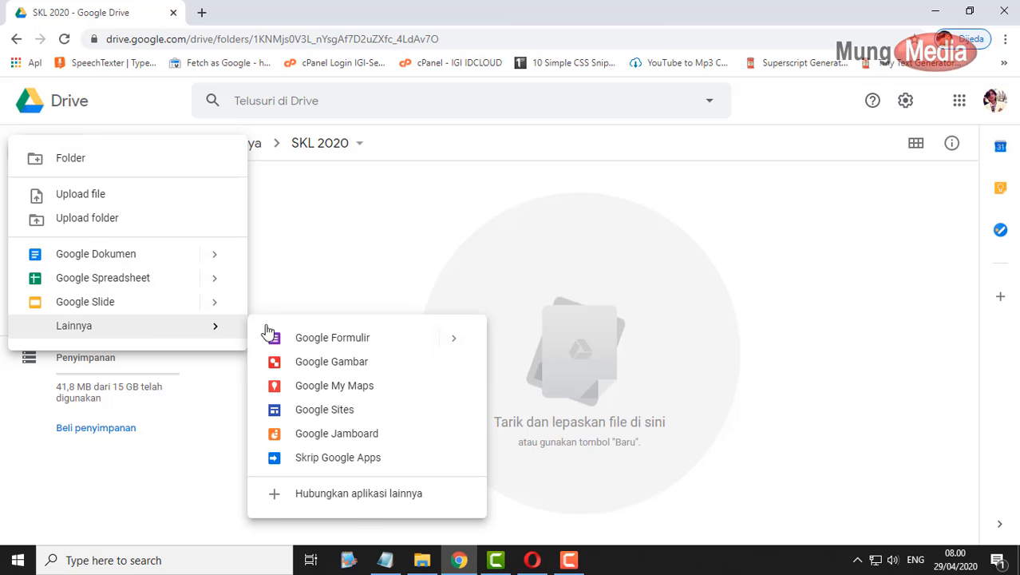
click(324, 341)
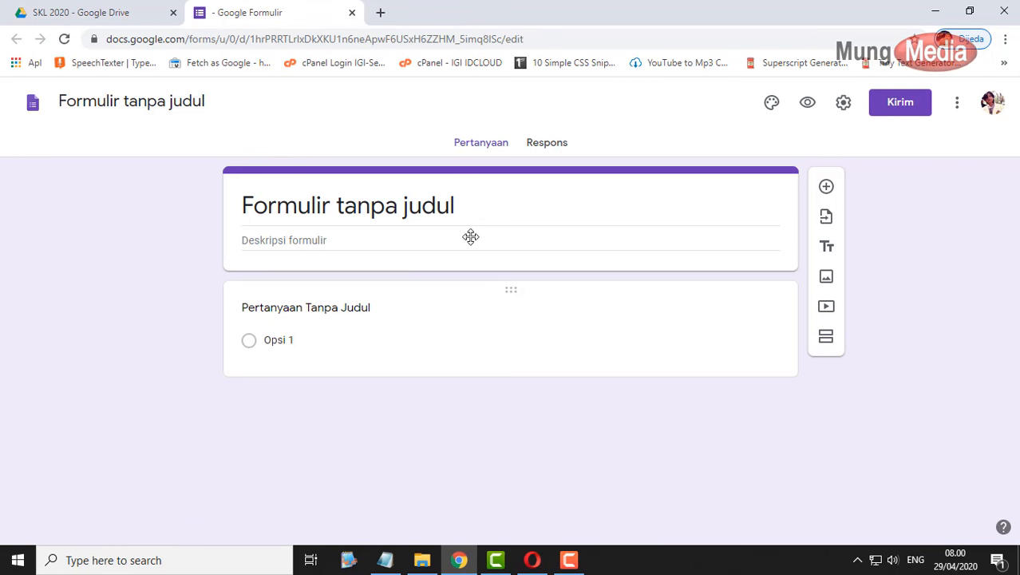
click(470, 211)
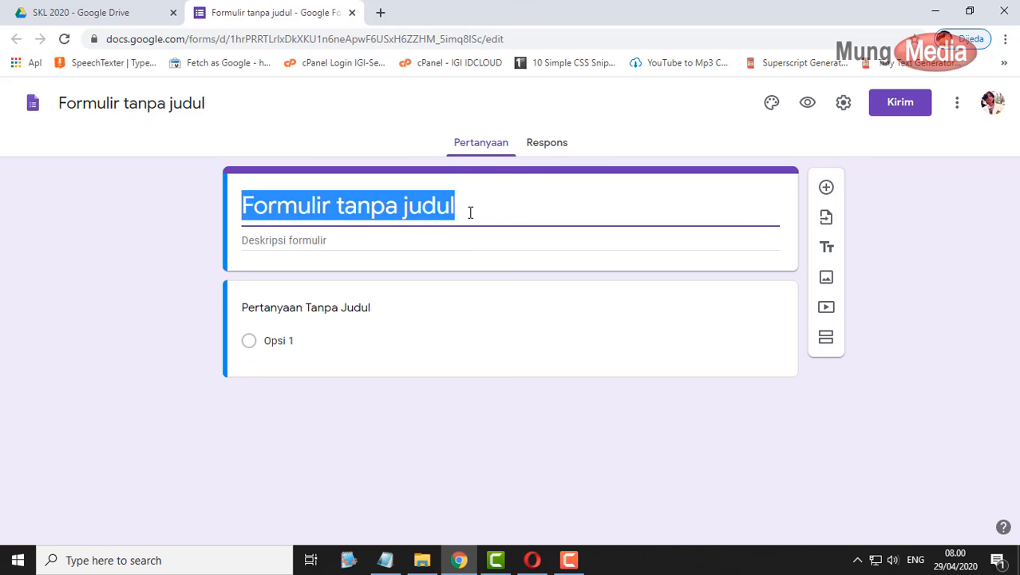
- Title the form 'Surat Keterangan Lulus' and describe it for SMAN 1 Kaliwungu Kab. Semarang students
text(Surat )
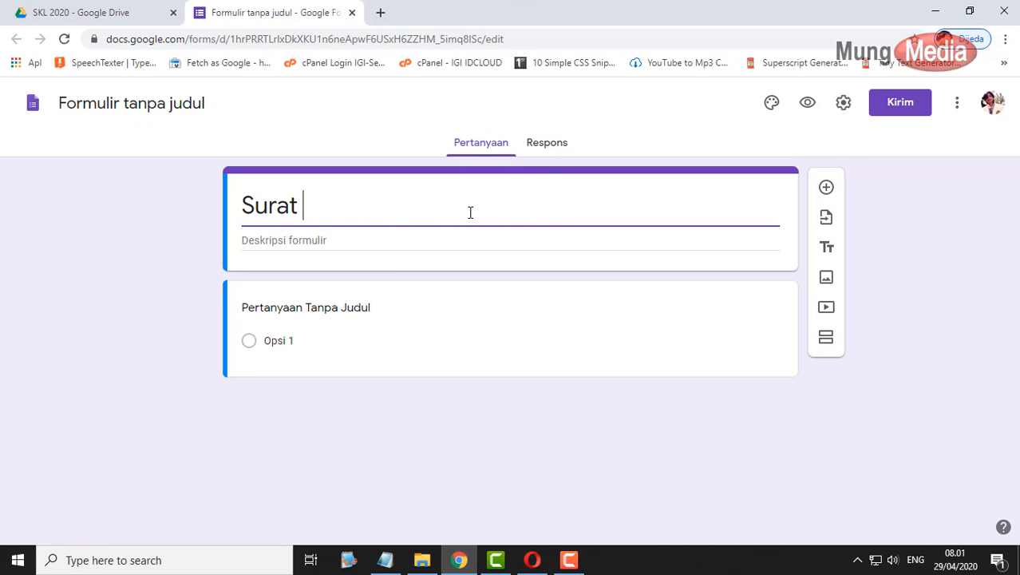
text(Keterangan Lulus)
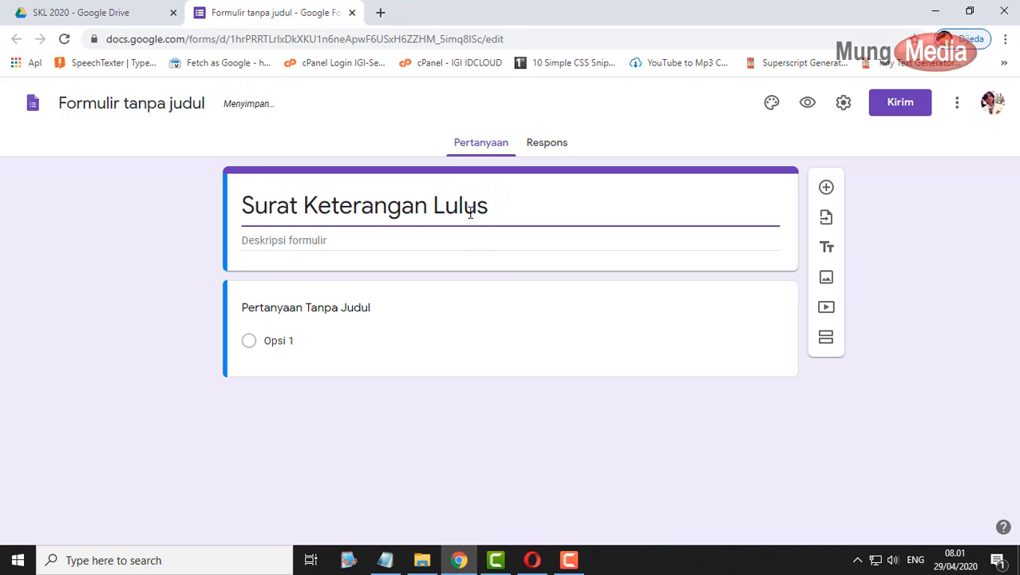
click(432, 237)
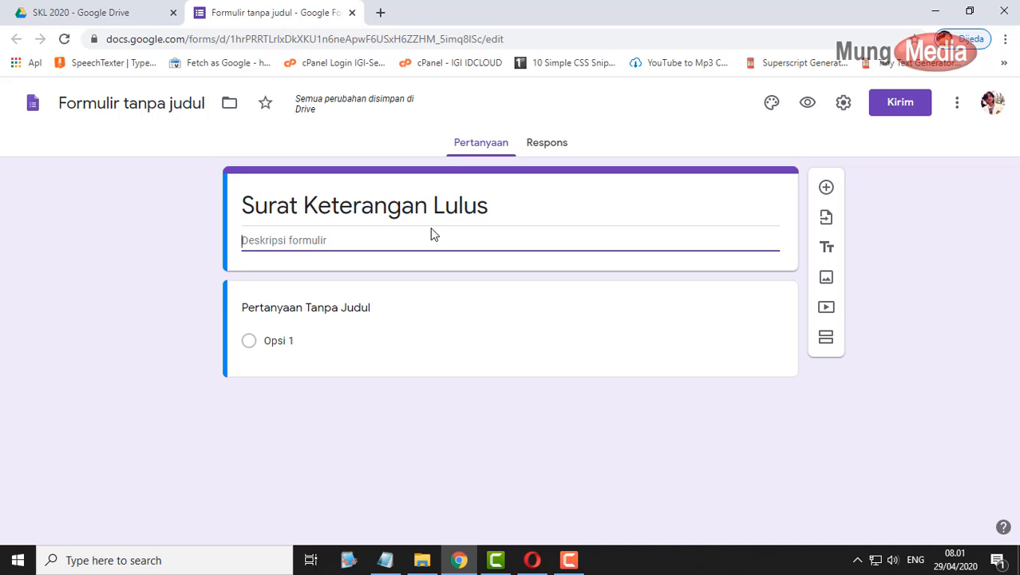
text(Surat k)
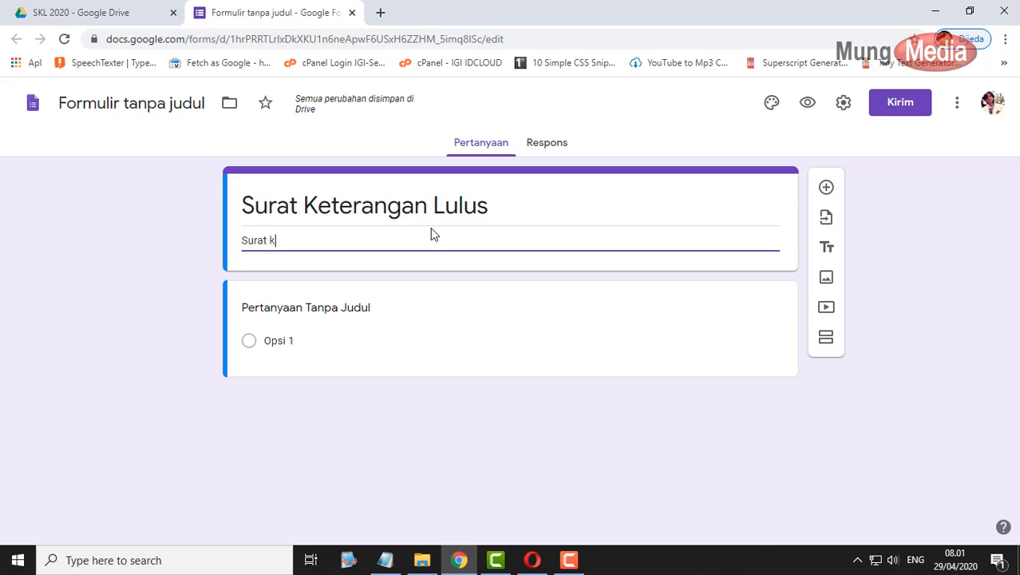
text(eterangan Lulus)
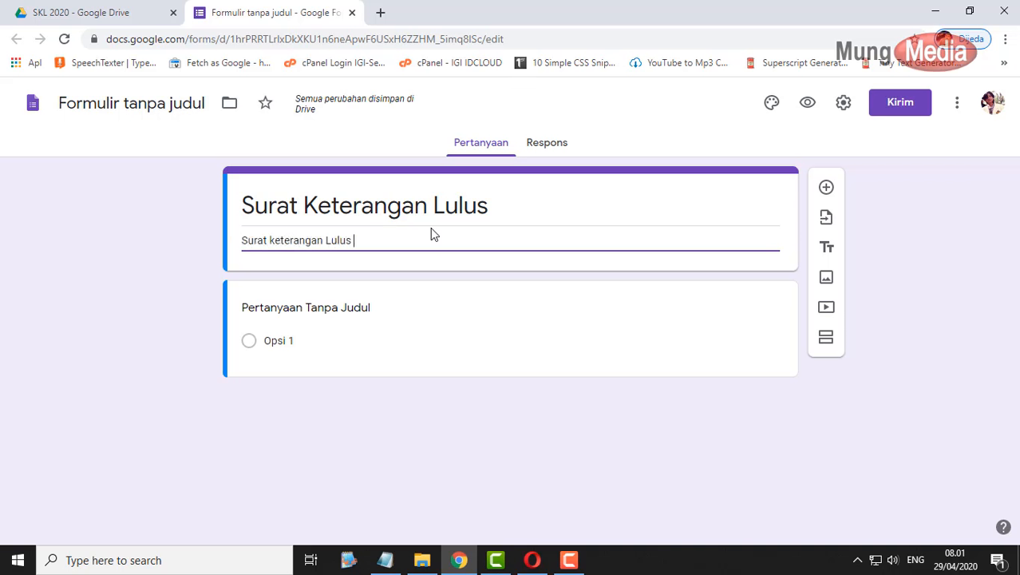
text( untuk siswa )
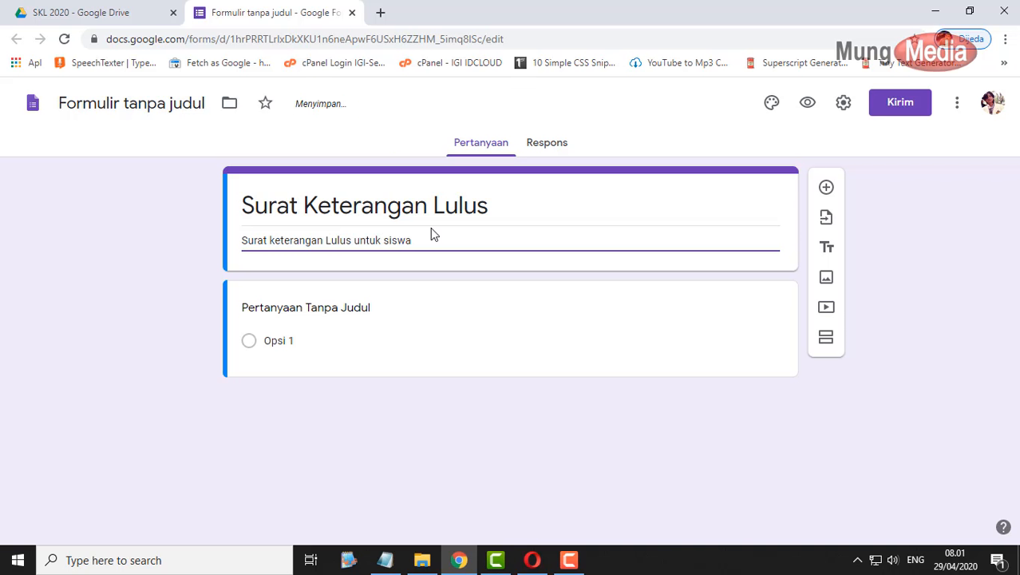
text(SMAN 1 Kaliwungu Kab. Semara)
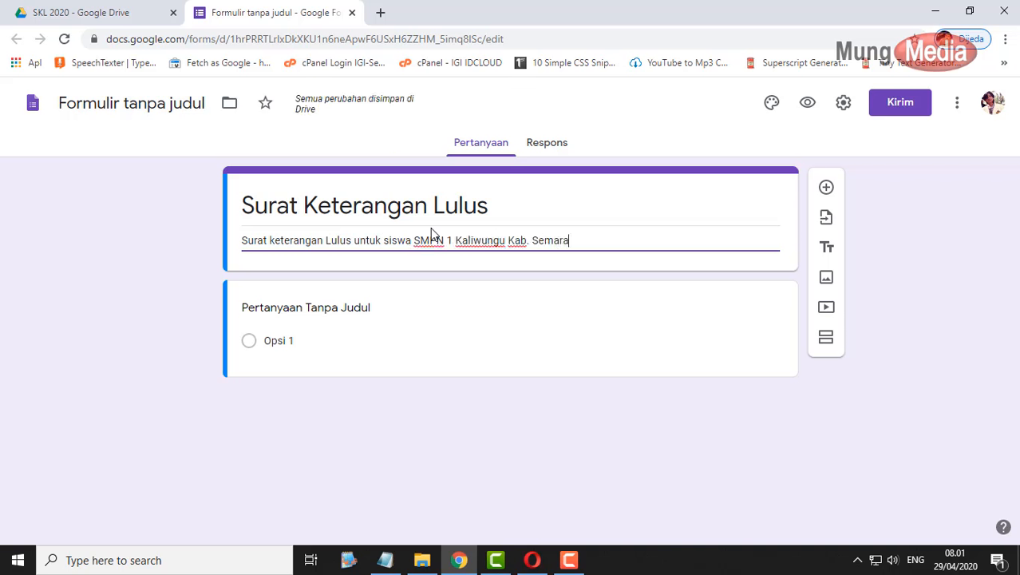
text(ng Tahun)
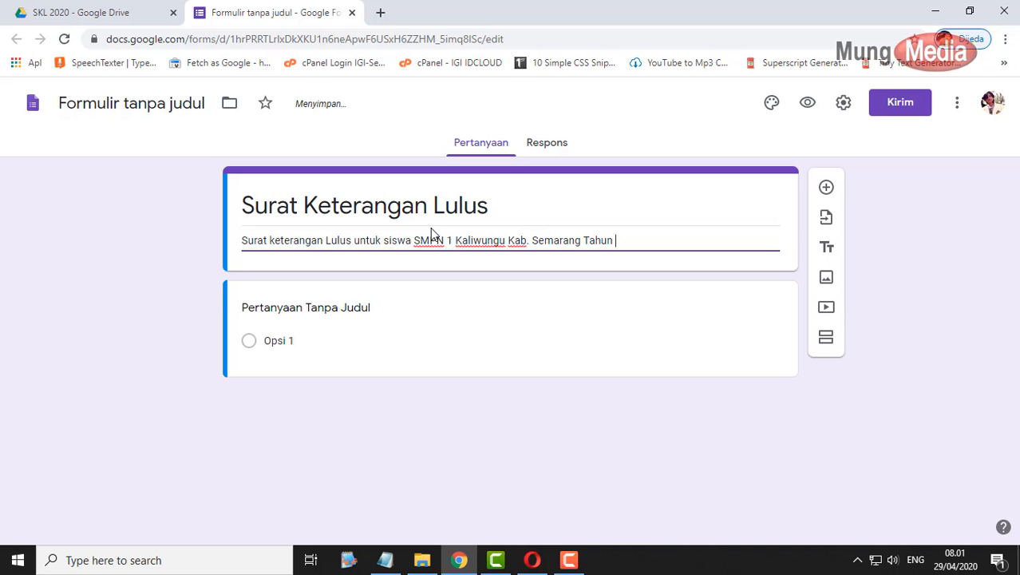
text( Pelajaran 2019/2020)
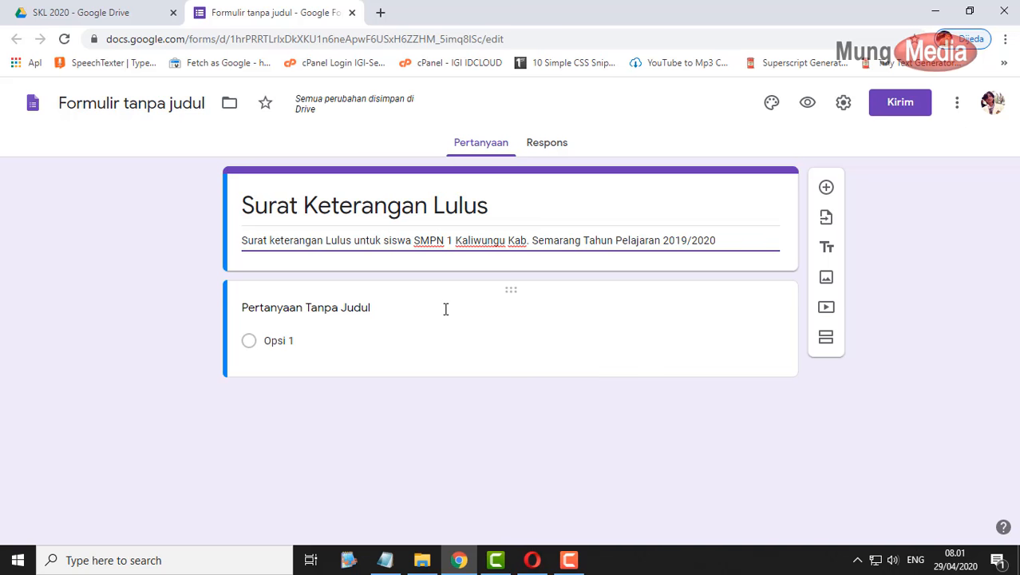
- Title the first question Nama, make it required, and add a question below
click(312, 311)
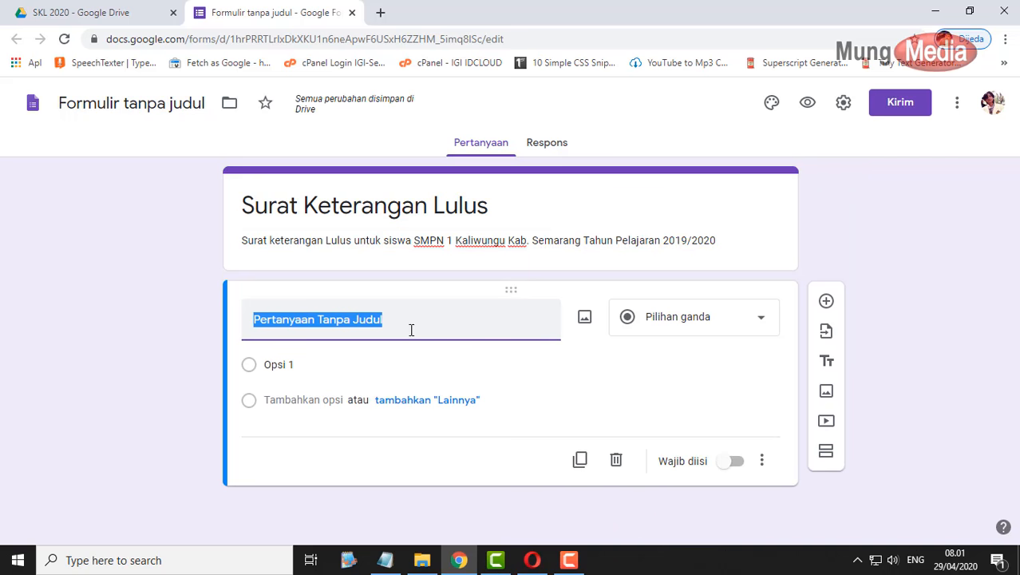
text(Nama)
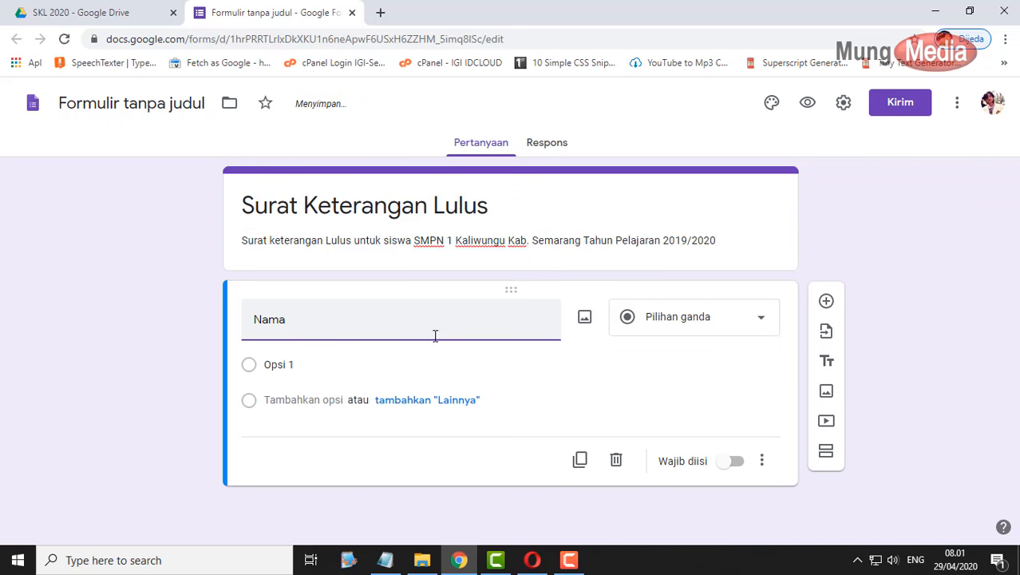
click(733, 436)
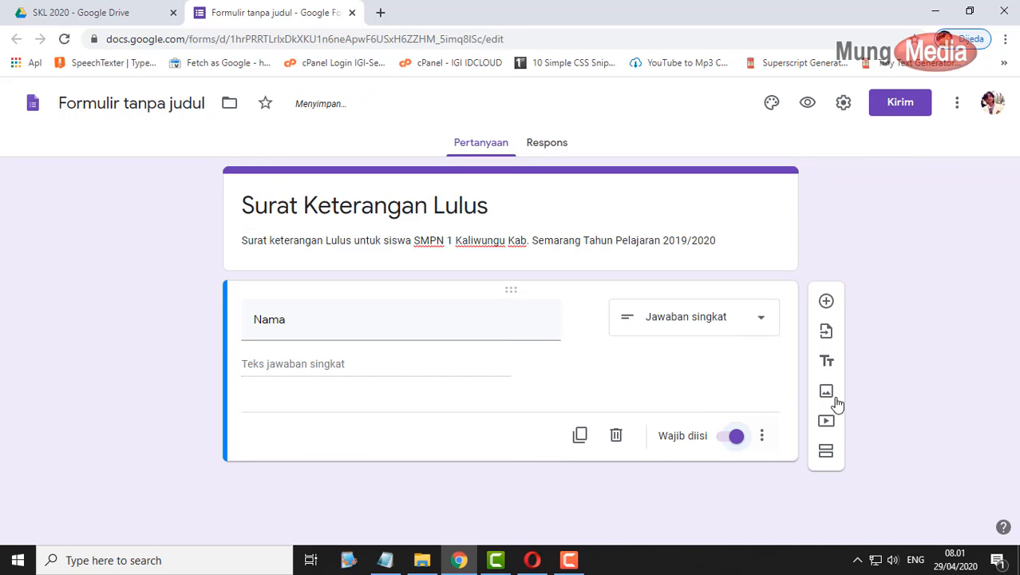
click(826, 301)
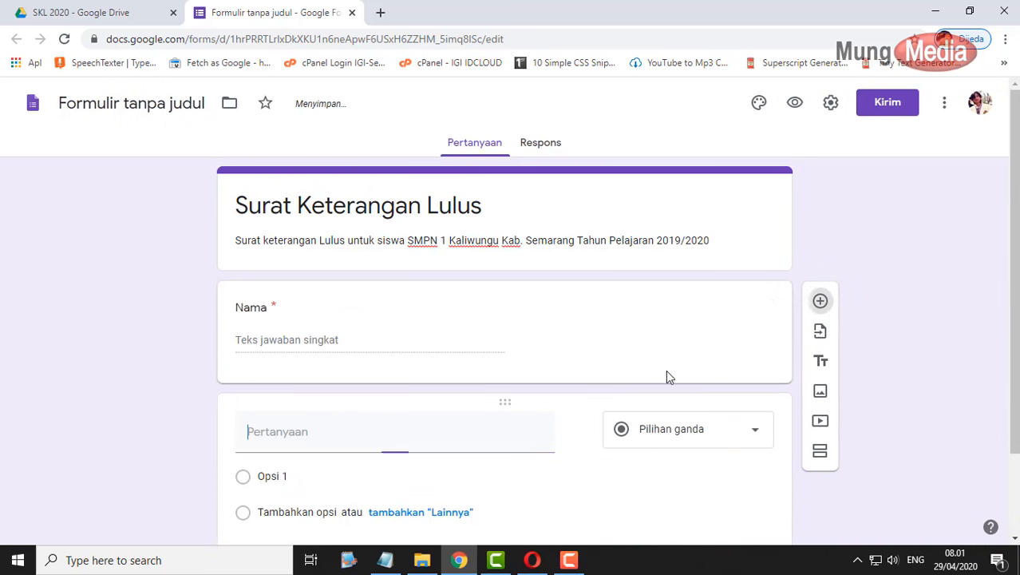
click(402, 562)
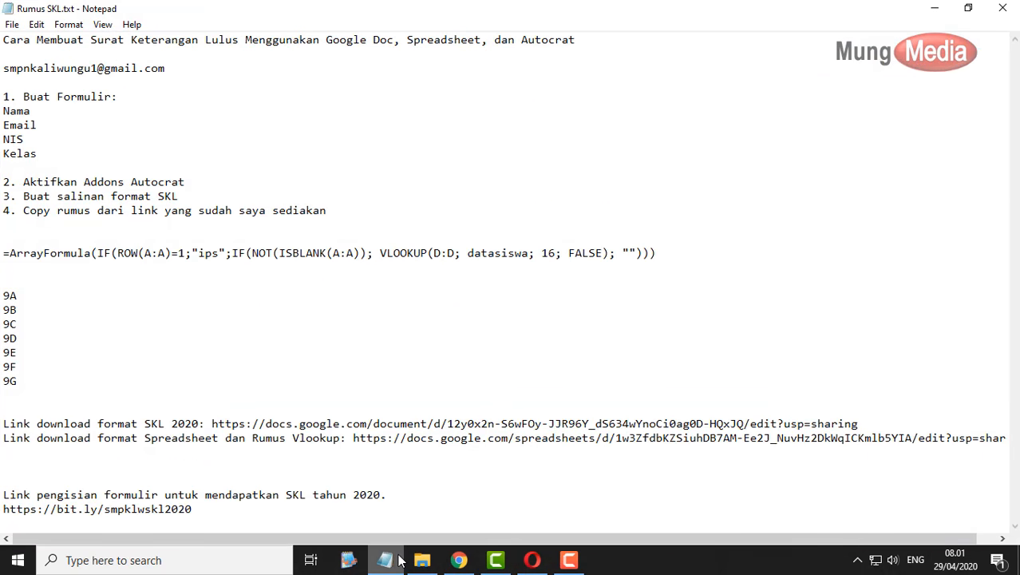
click(401, 561)
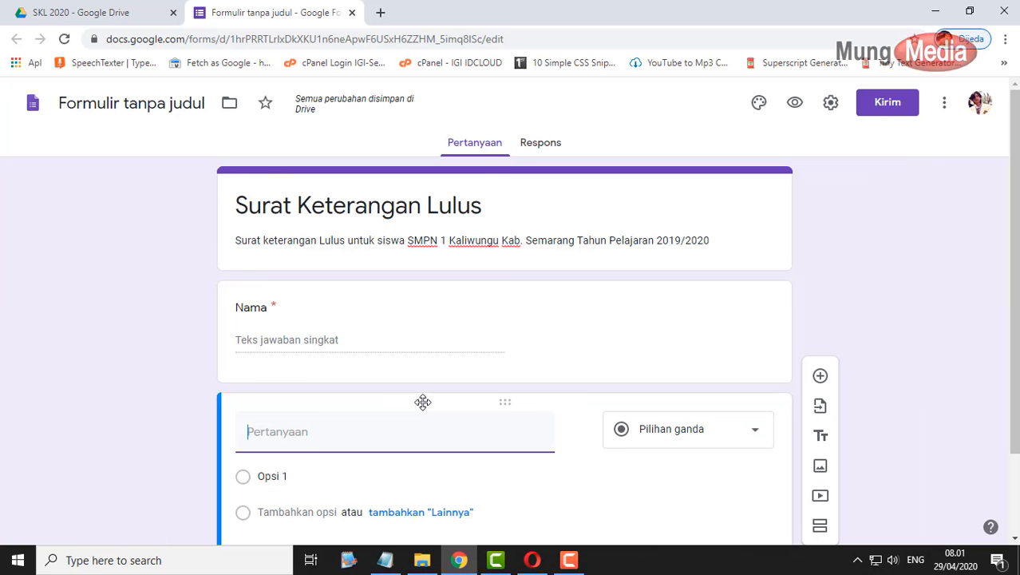
- Add required Email and NIS questions, then add another new question
text(Email)
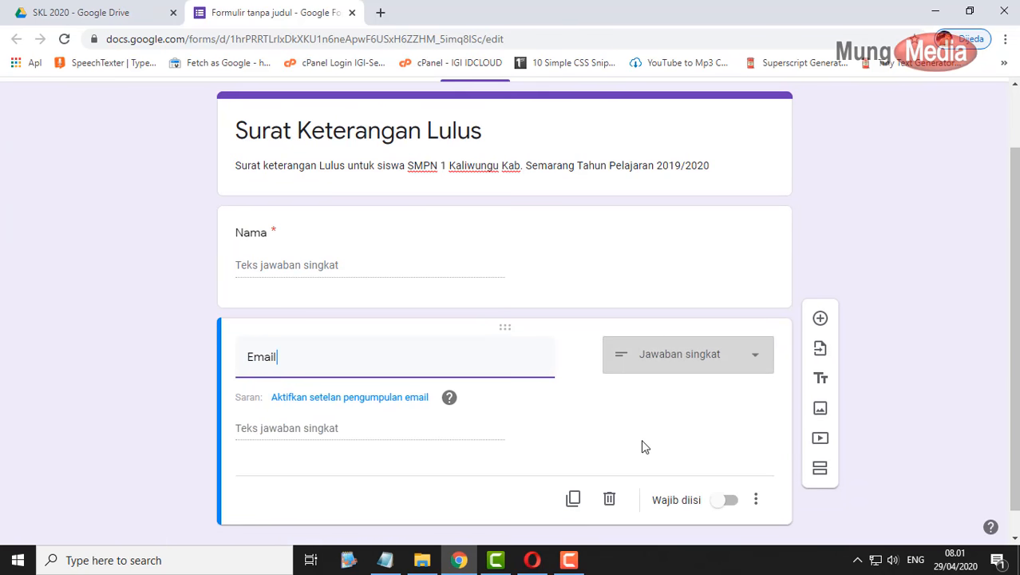
click(728, 501)
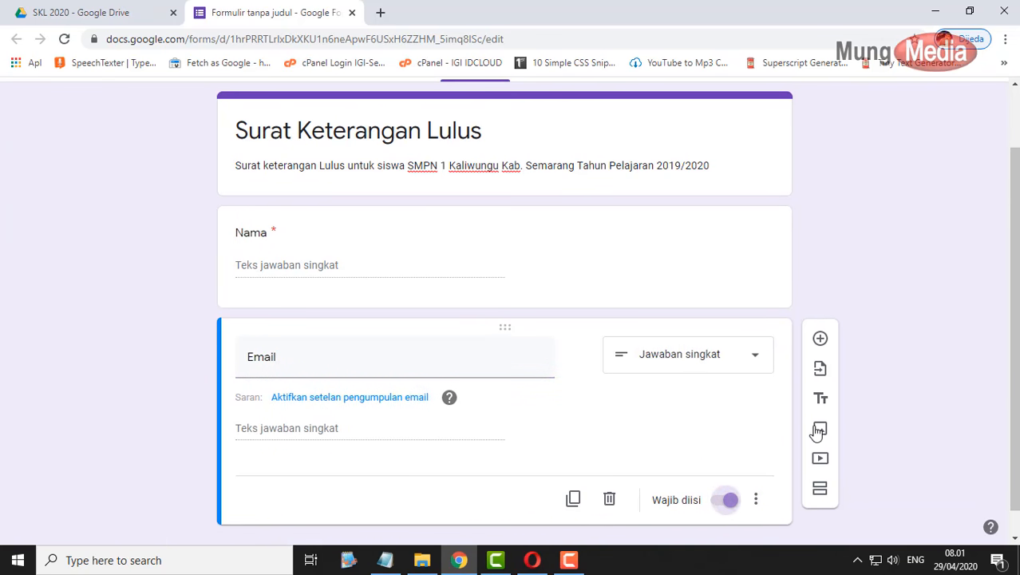
click(821, 341)
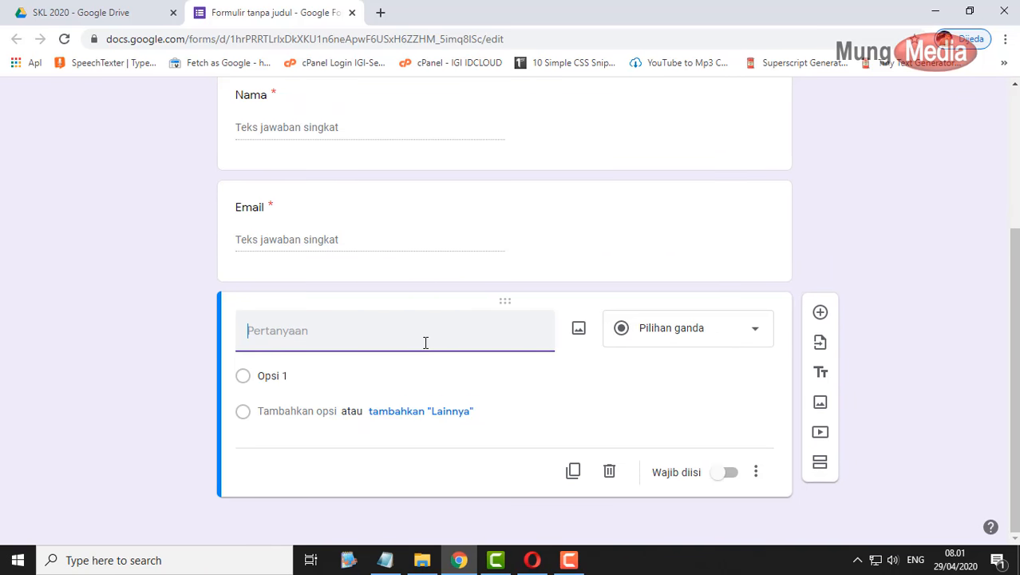
text(NIS)
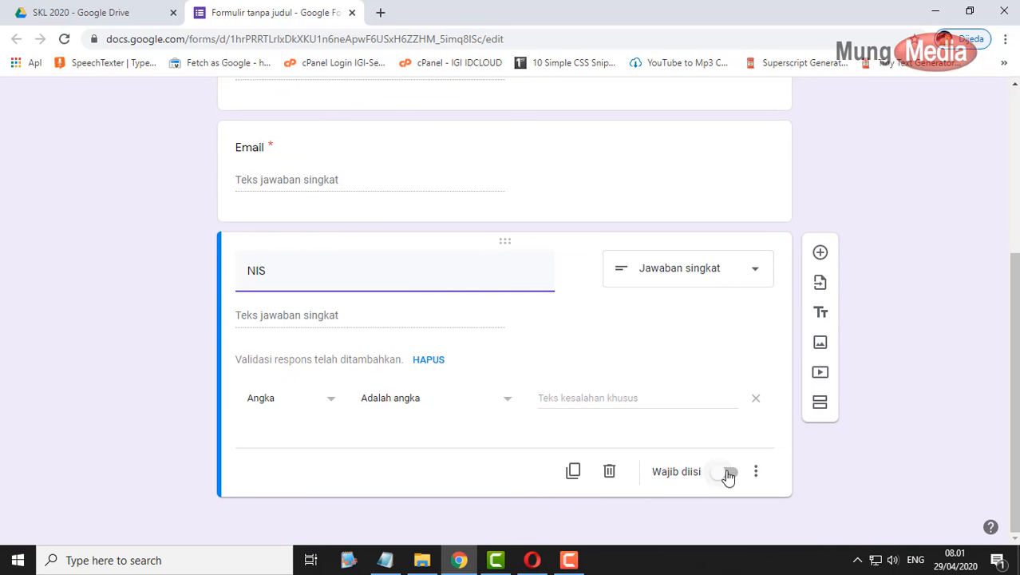
click(728, 472)
click(821, 253)
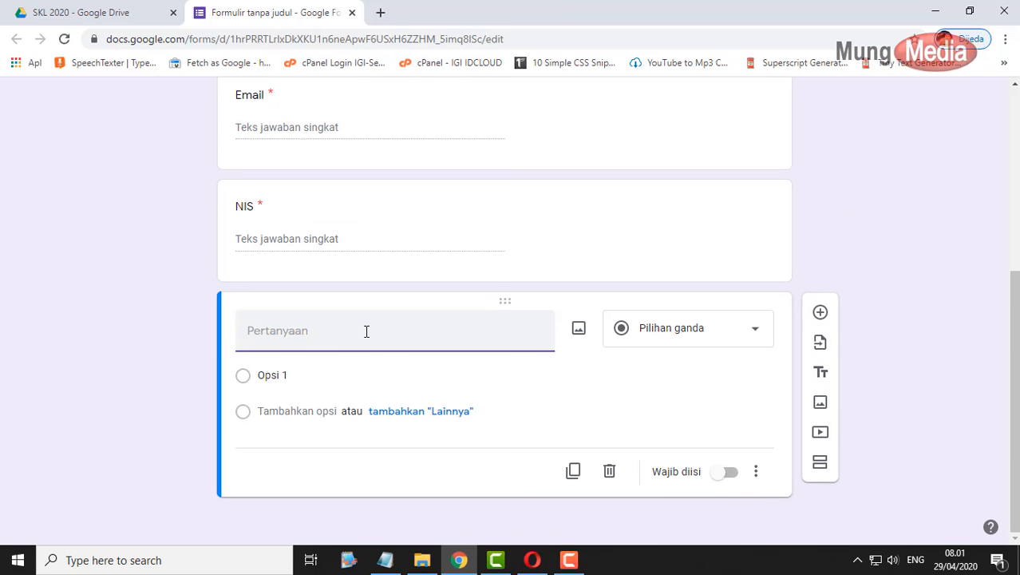
- Make Kelas a required drop-down with choices 9A through 9G pasted from the notes
text(Kelas)
click(720, 333)
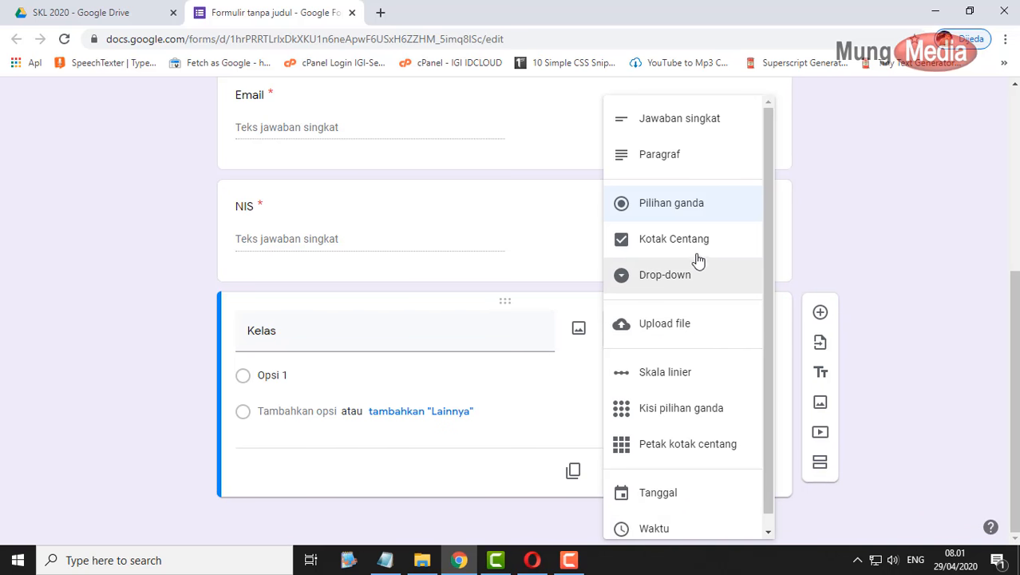
click(689, 278)
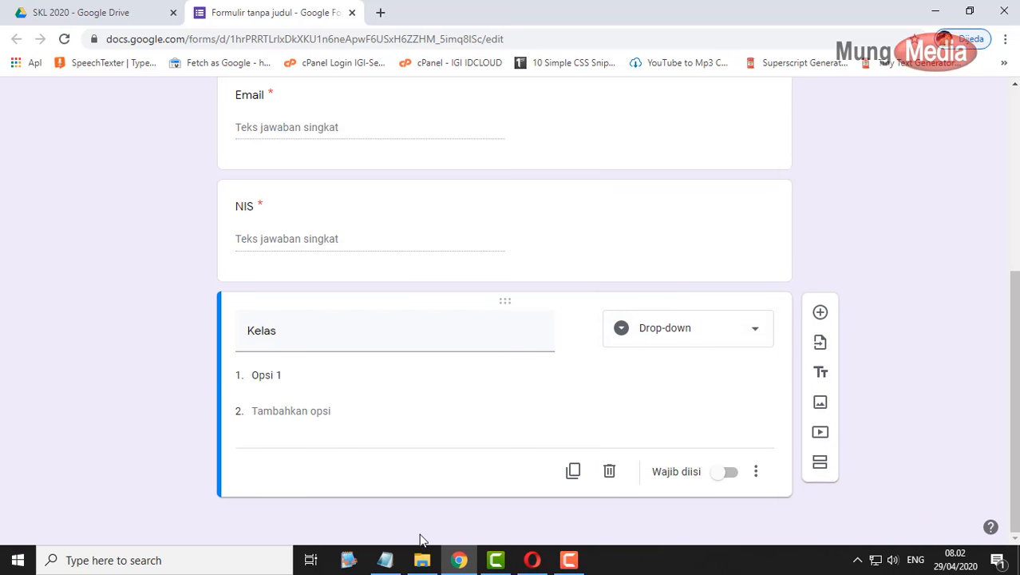
click(384, 559)
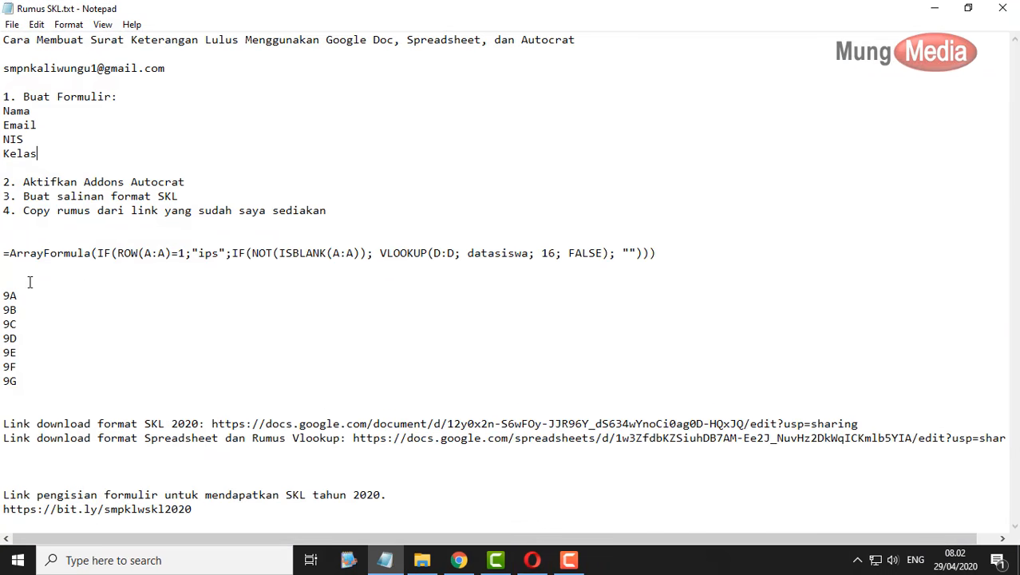
drag(24, 377, 2, 296)
key(ctrl+c)
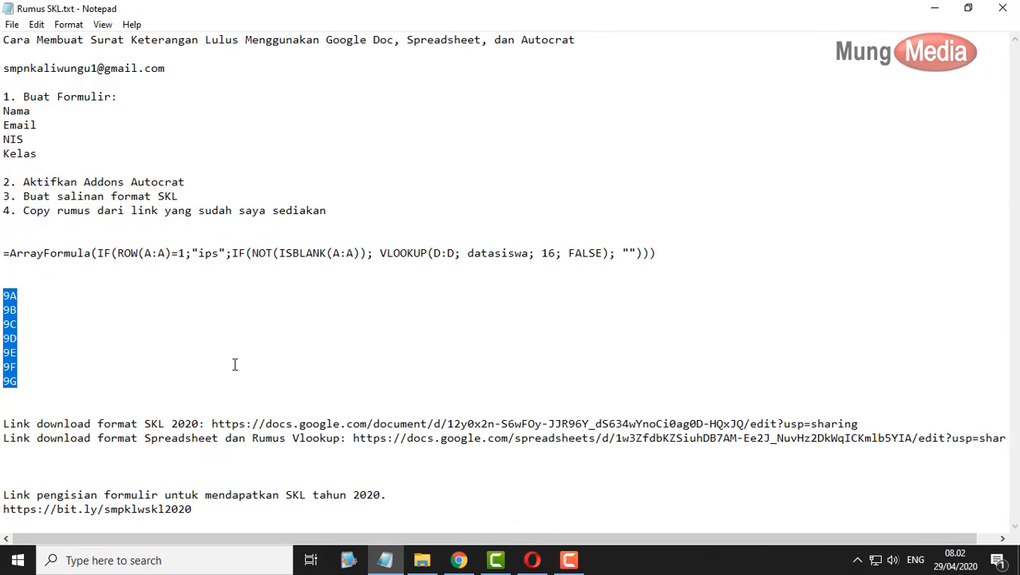
click(935, 8)
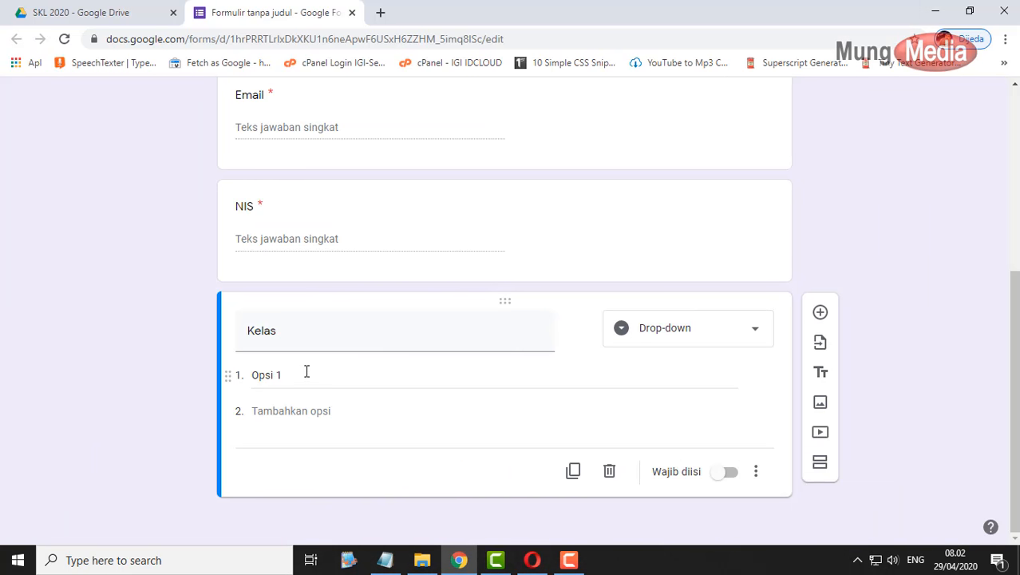
click(306, 372)
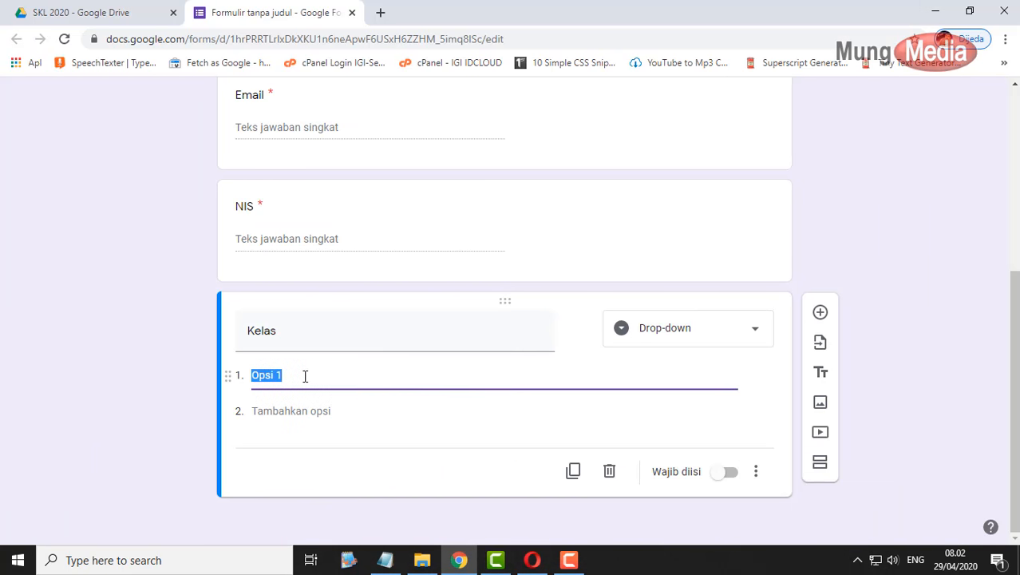
key(ctrl+v)
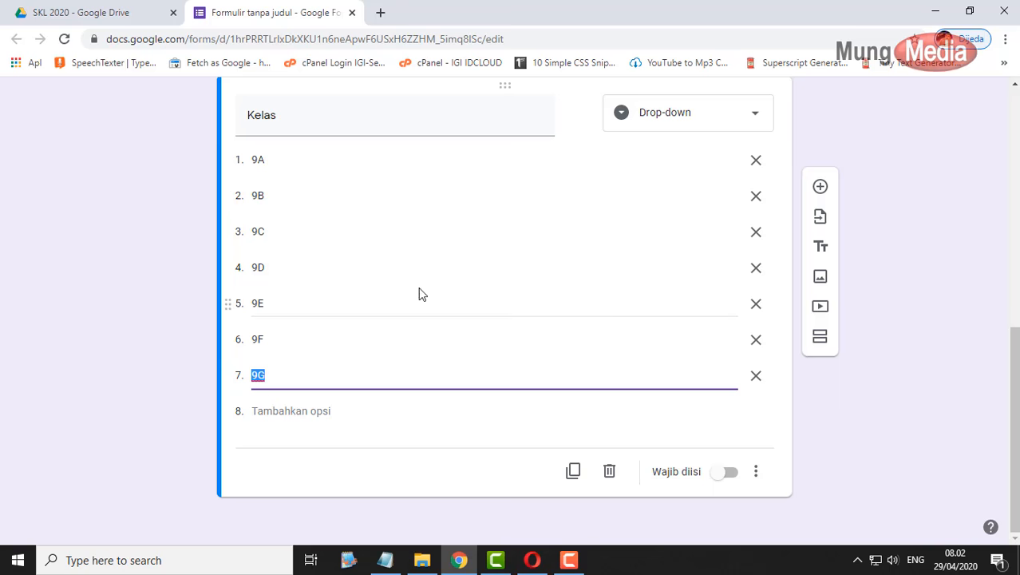
click(728, 472)
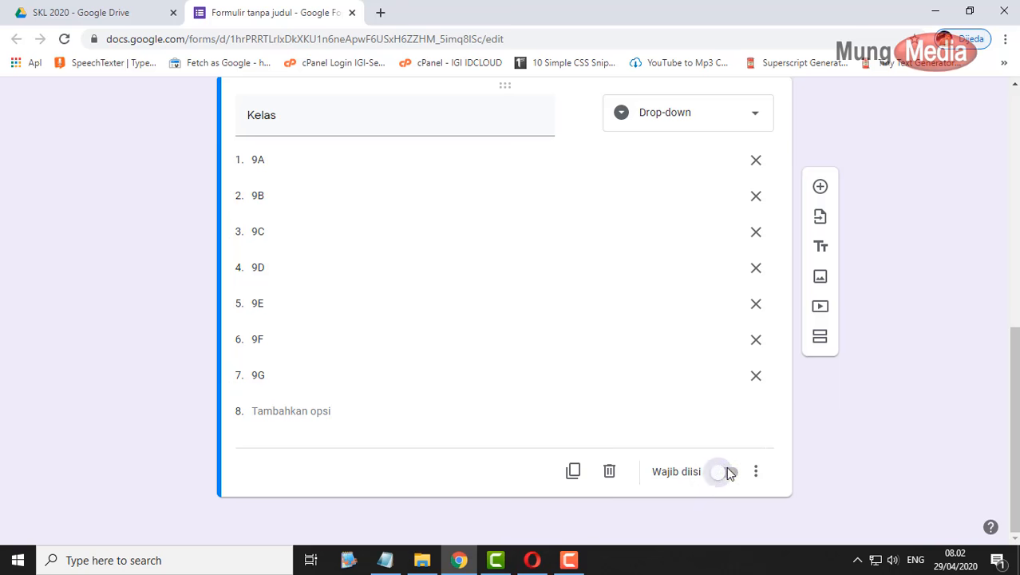
scroll(850, 470, up, 7)
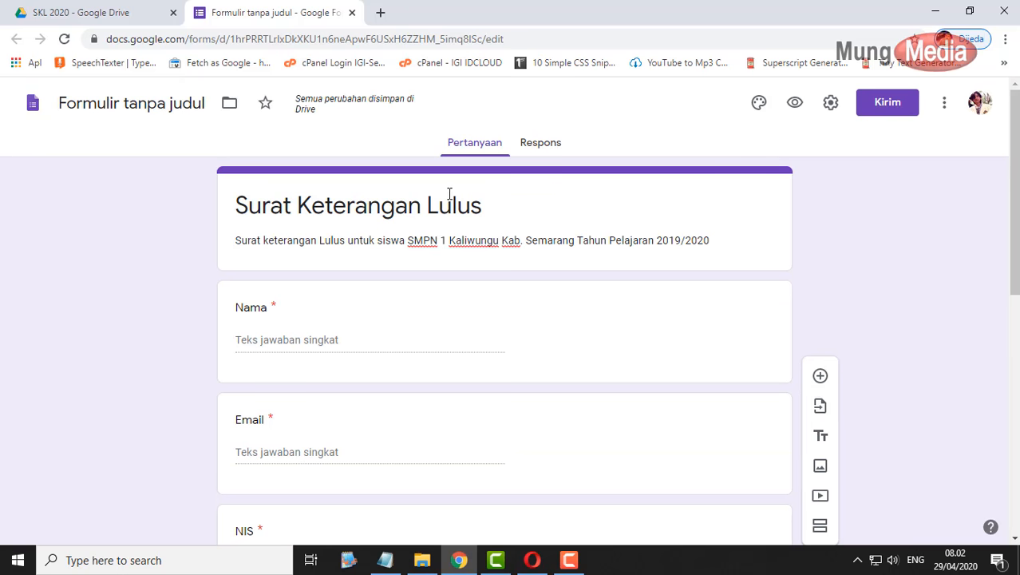
- Rename the form file to 'Surat Keterangan Lulus' and preview it as a respondent
click(149, 93)
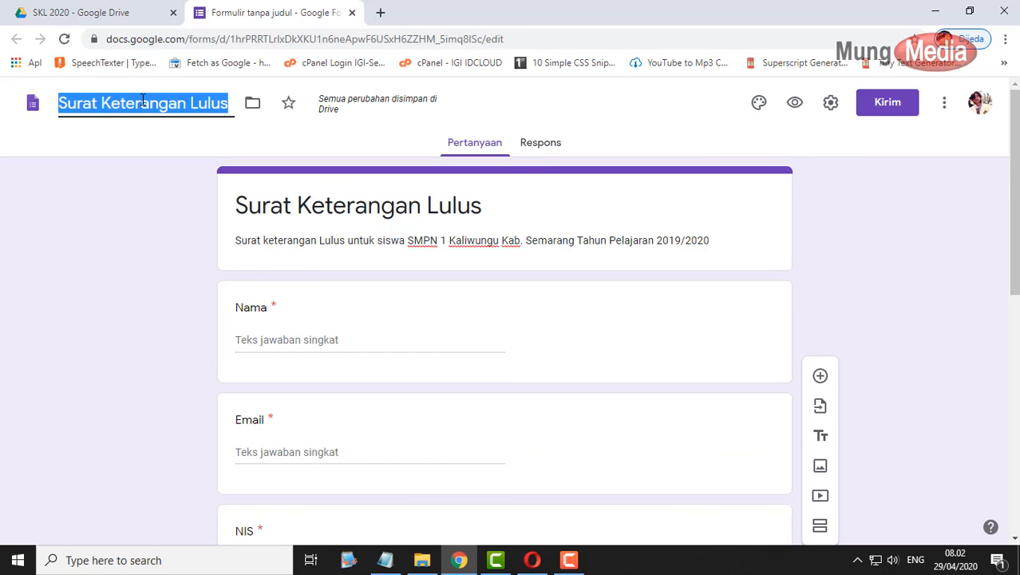
click(830, 168)
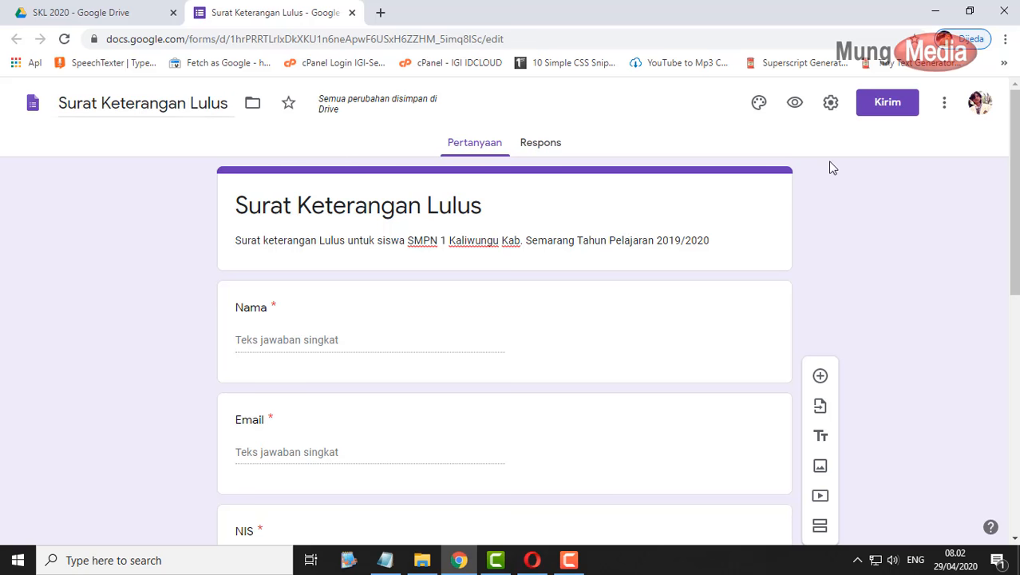
click(795, 102)
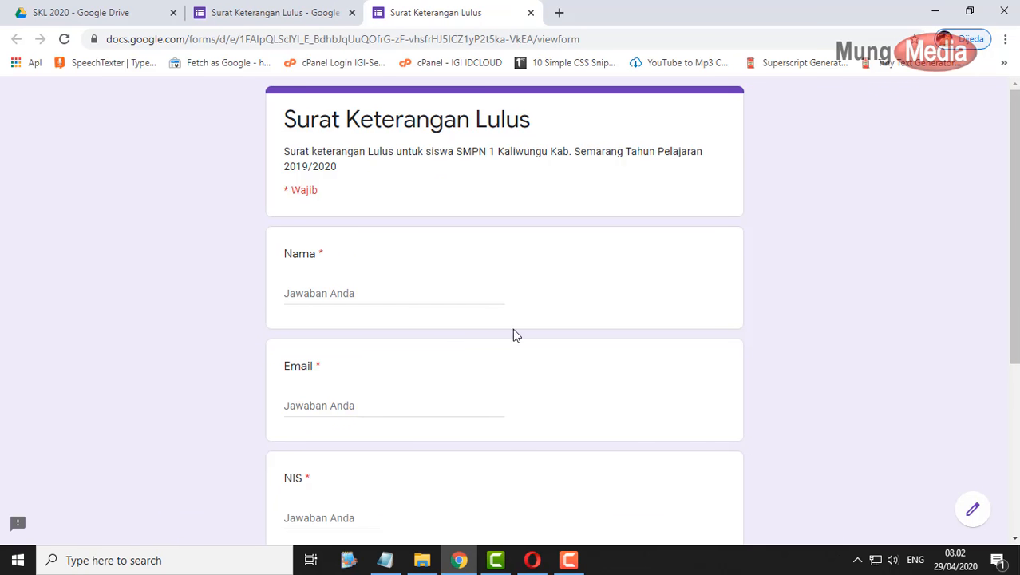
click(530, 12)
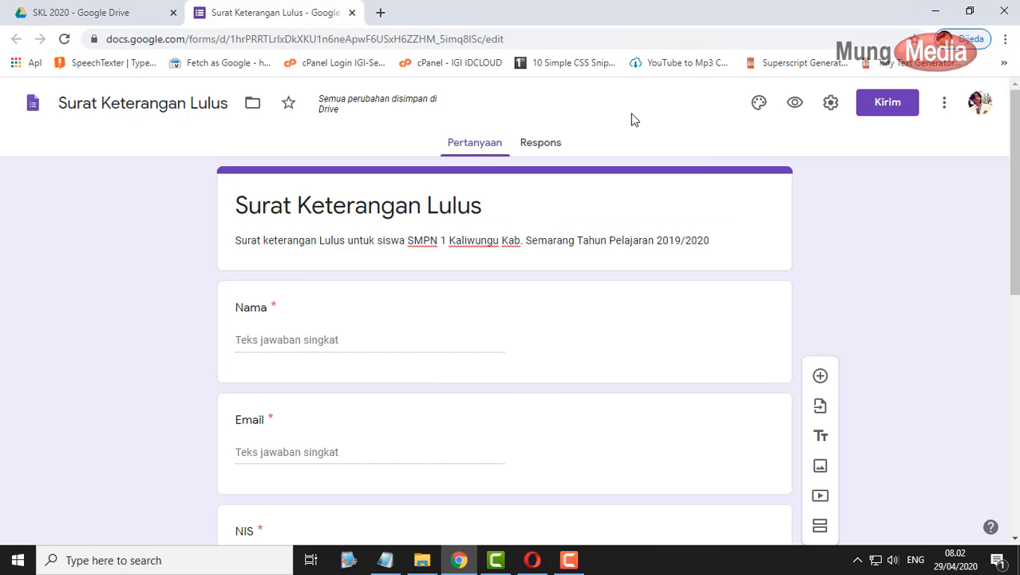
- Apply the open-book header image with its matching brown theme and pale pink background
click(760, 103)
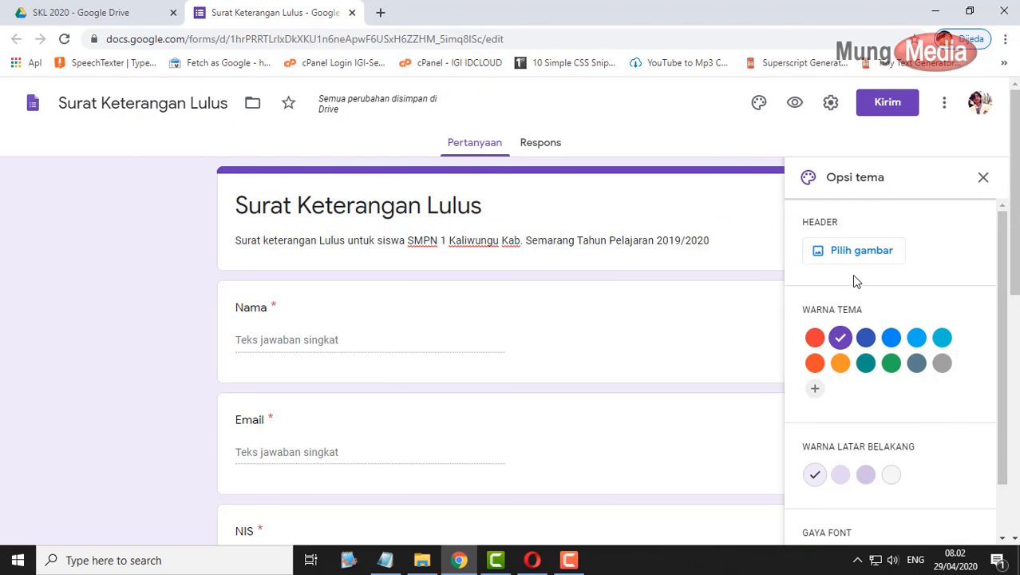
click(893, 339)
click(915, 340)
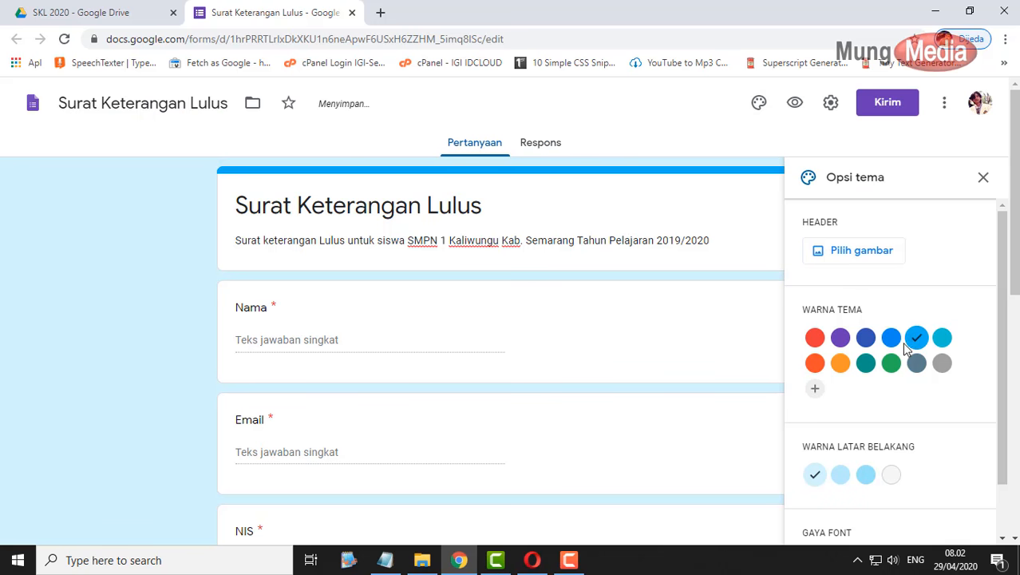
click(860, 252)
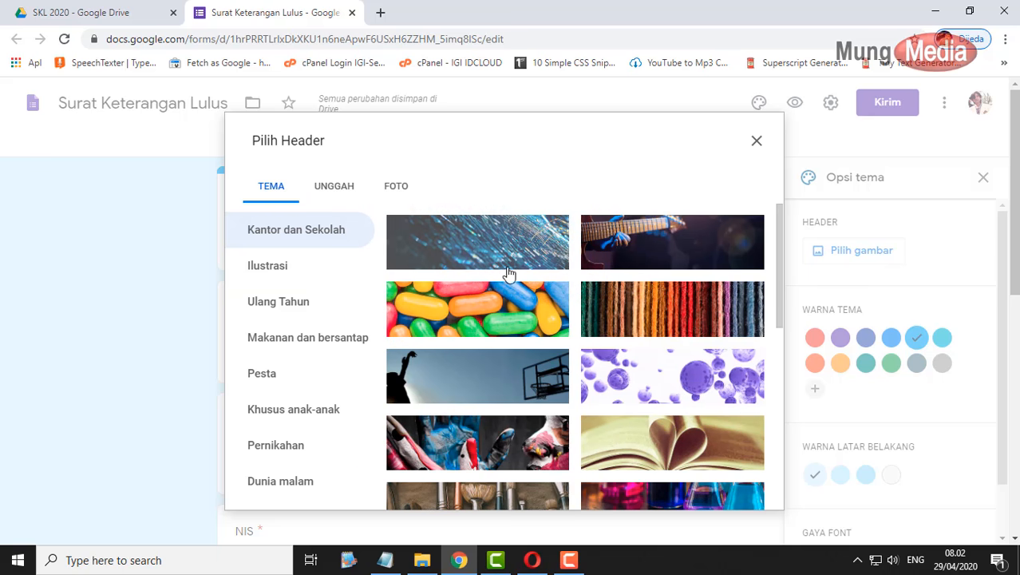
scroll(680, 383, down, 3)
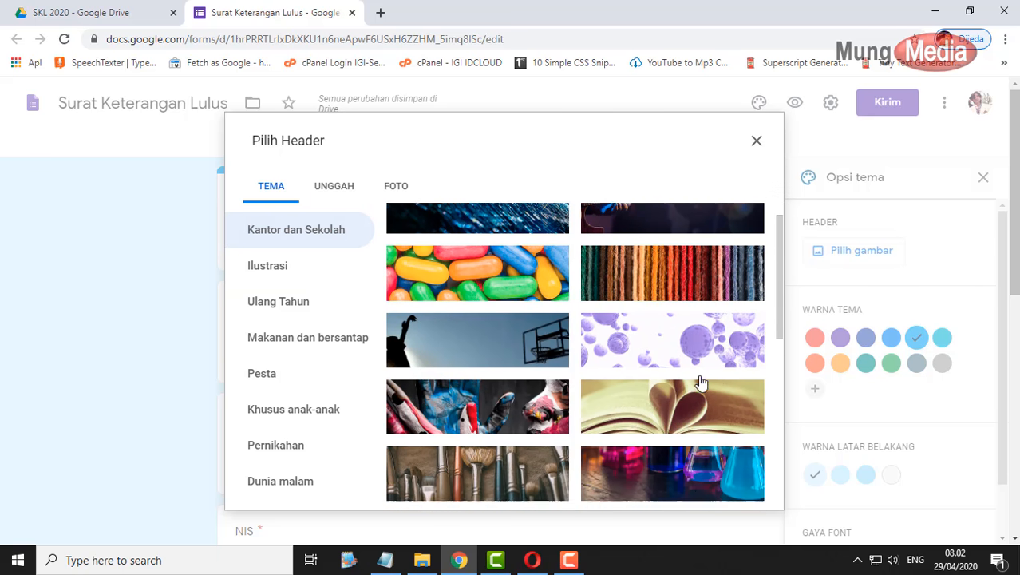
click(675, 305)
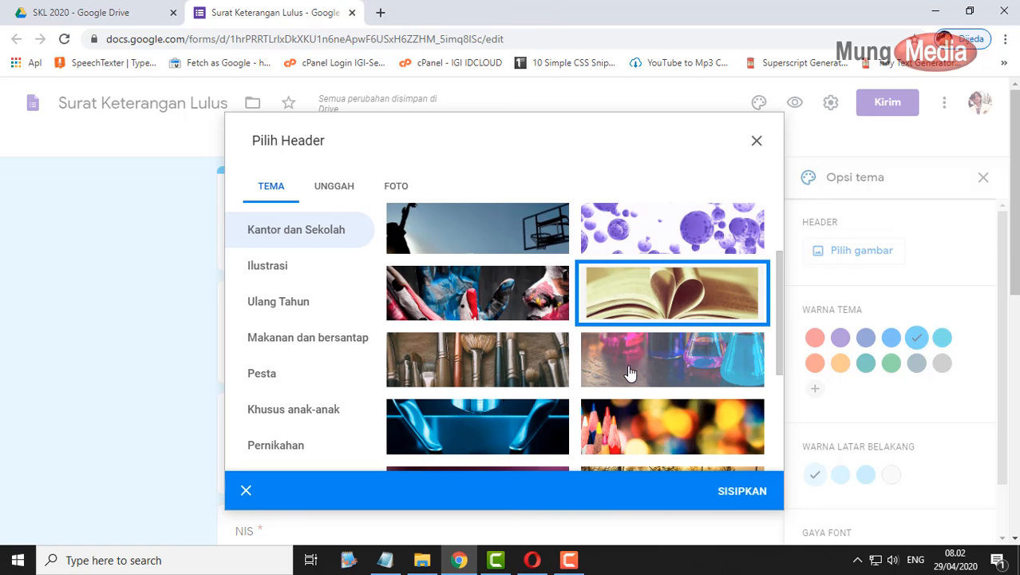
click(733, 485)
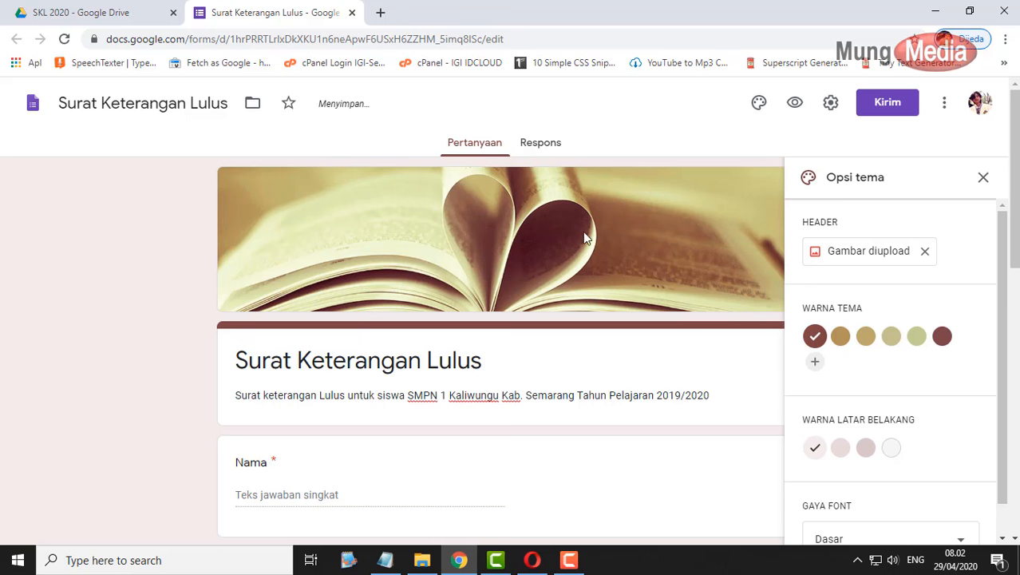
click(983, 177)
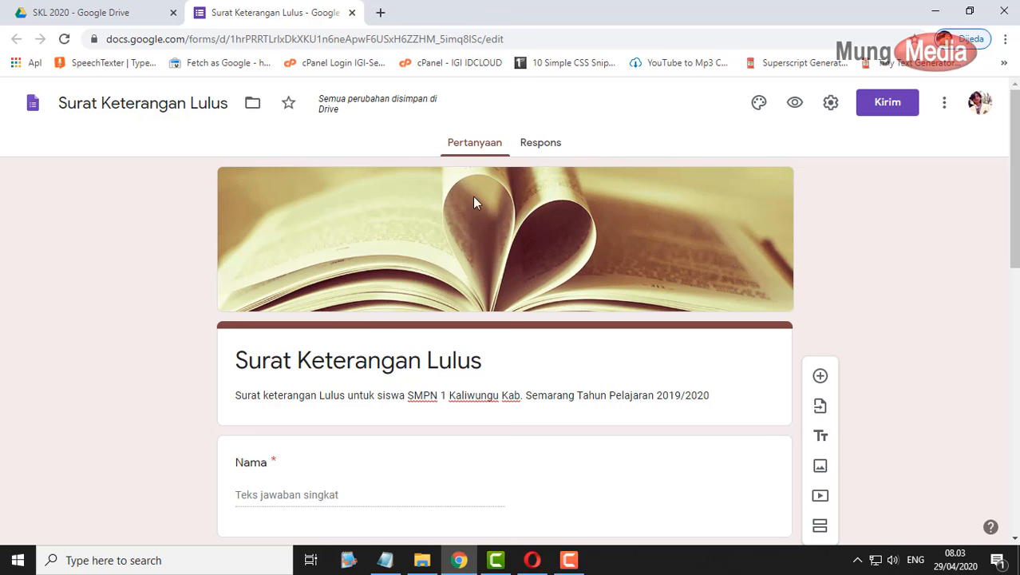
- Select the form's shareable respondent link in the Kirim dialog, then close the dialog
click(878, 109)
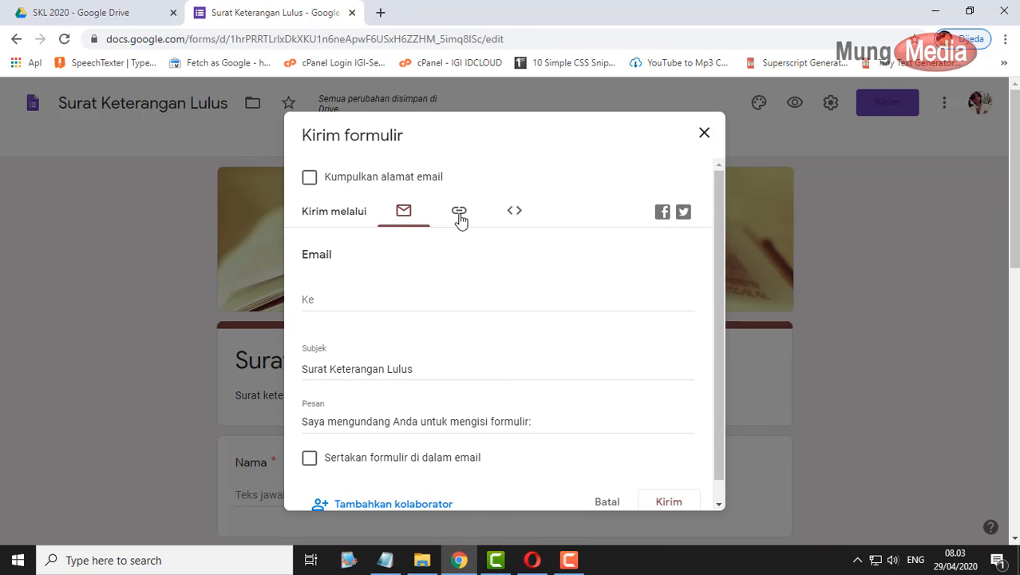
click(459, 213)
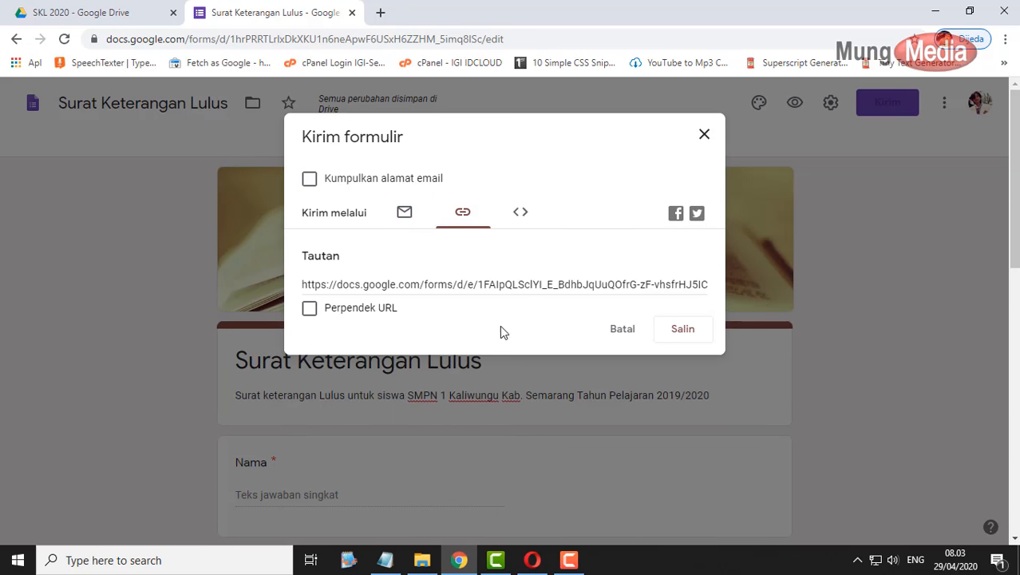
click(455, 289)
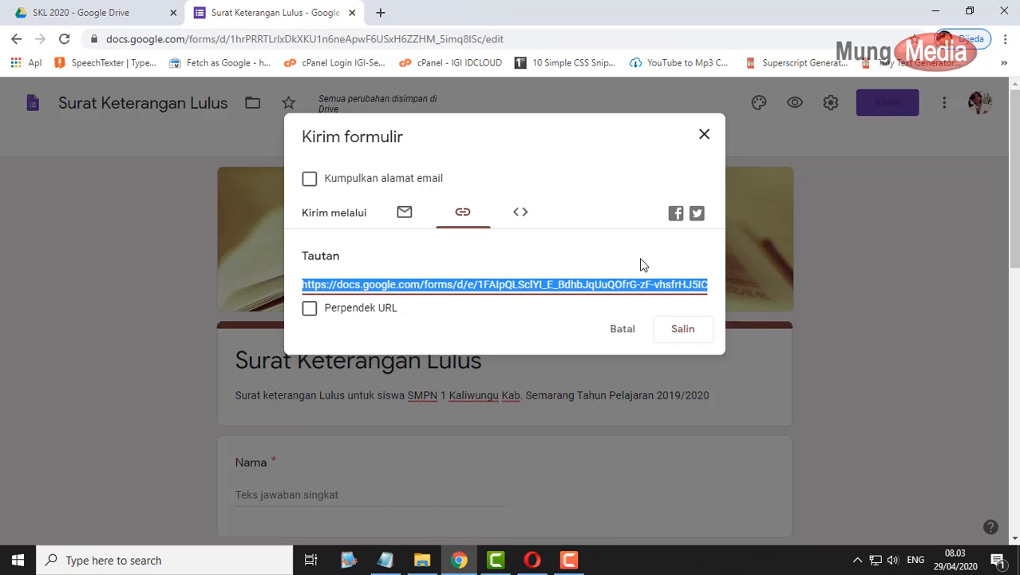
click(702, 142)
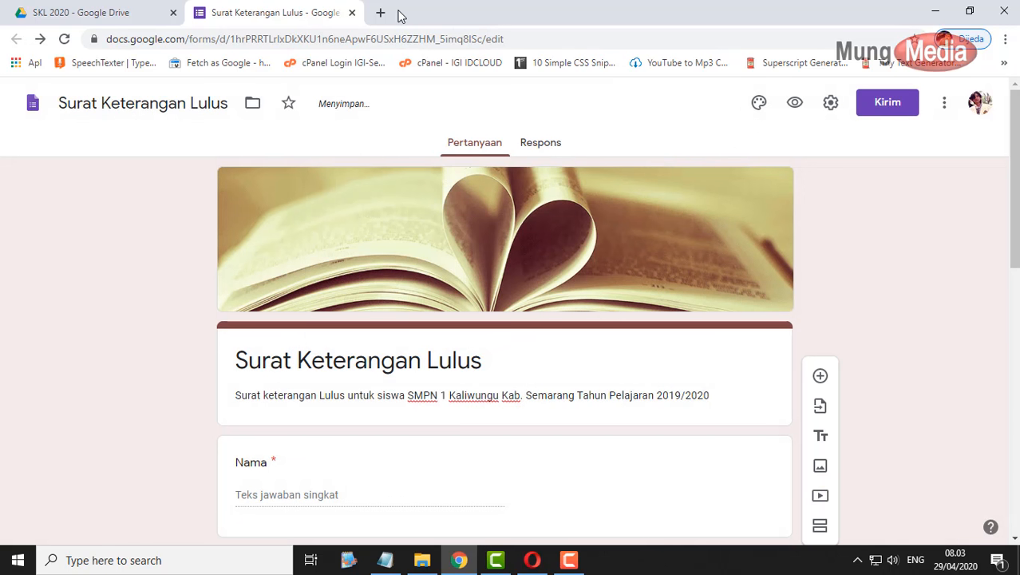
click(380, 12)
- Shorten the form link on bit.ly with the custom back-half klwskl20 and copy it
text(b)
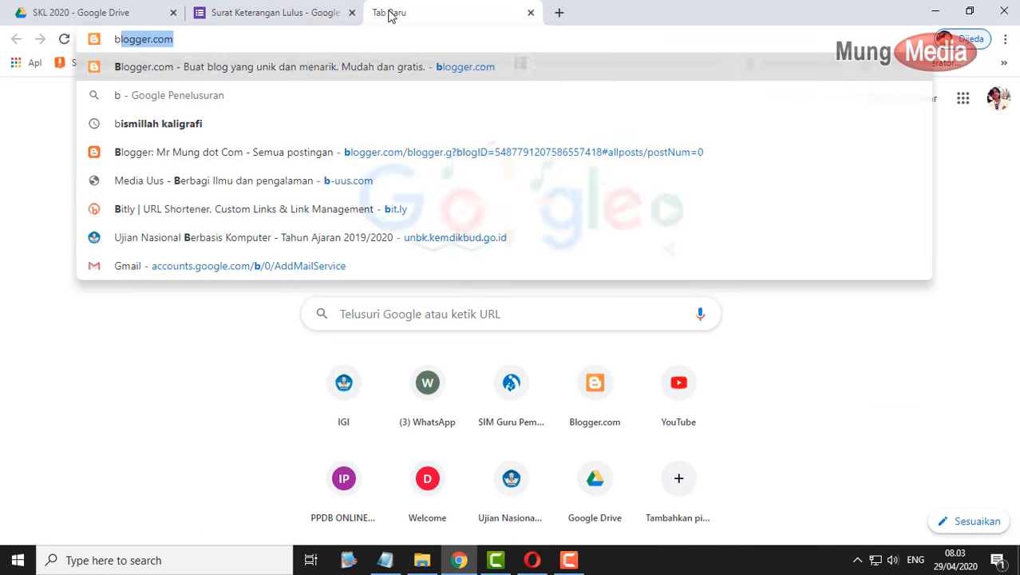
text(it.l)
key(Return)
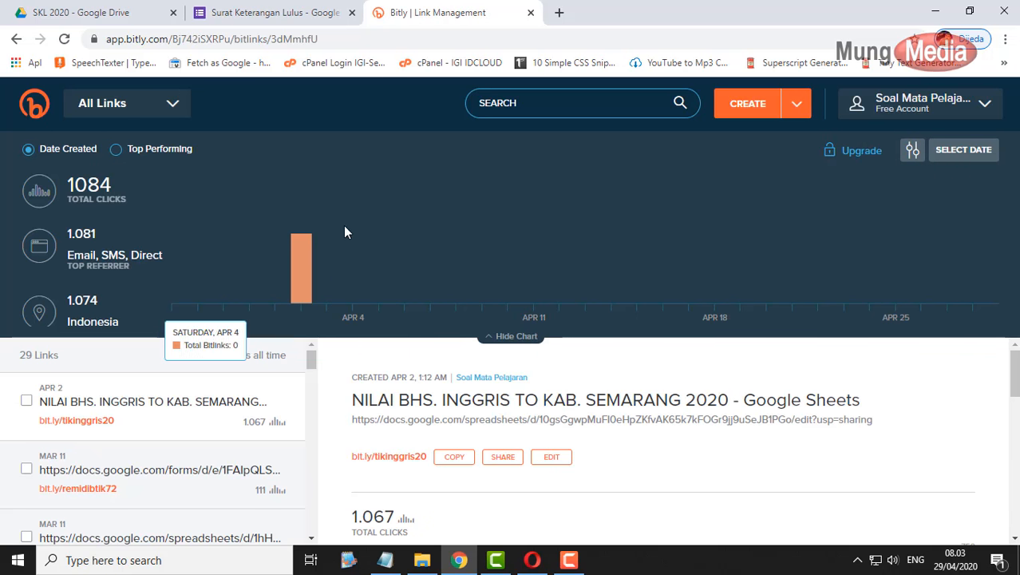
click(747, 102)
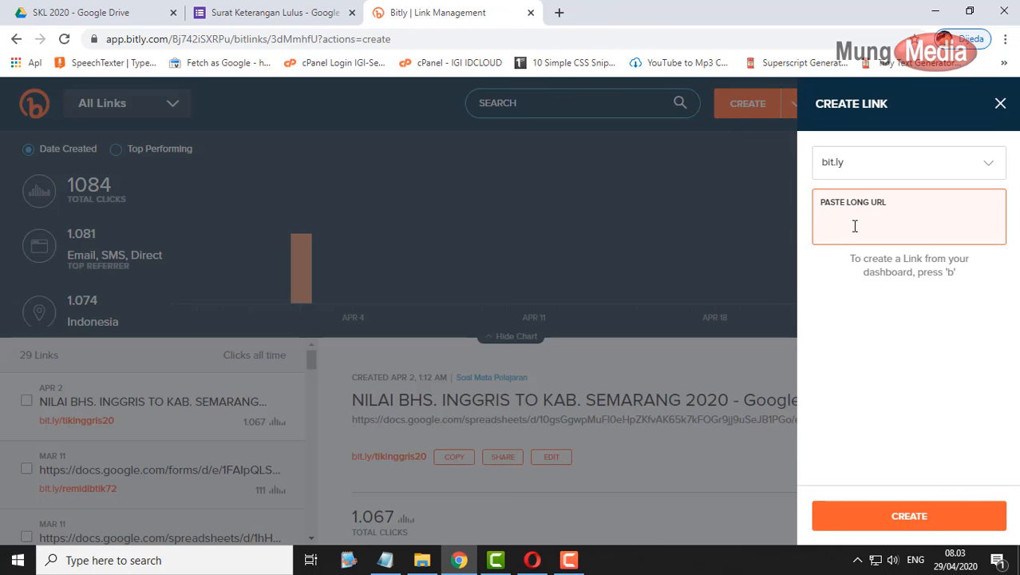
text(https://docs.google.com/forms/d/e/1FAIpQLSclYI_E_BdhbJqUuQOfrG-zF-vhsfrHJ5ICZ1yP2t5ka-VkEA/viewform?usp=sf_link)
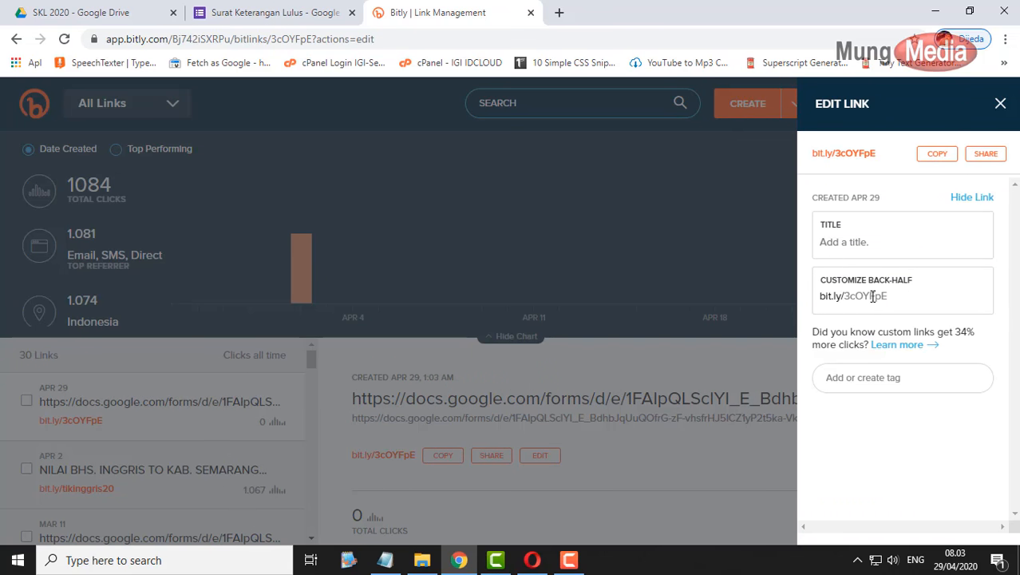
double_click(873, 296)
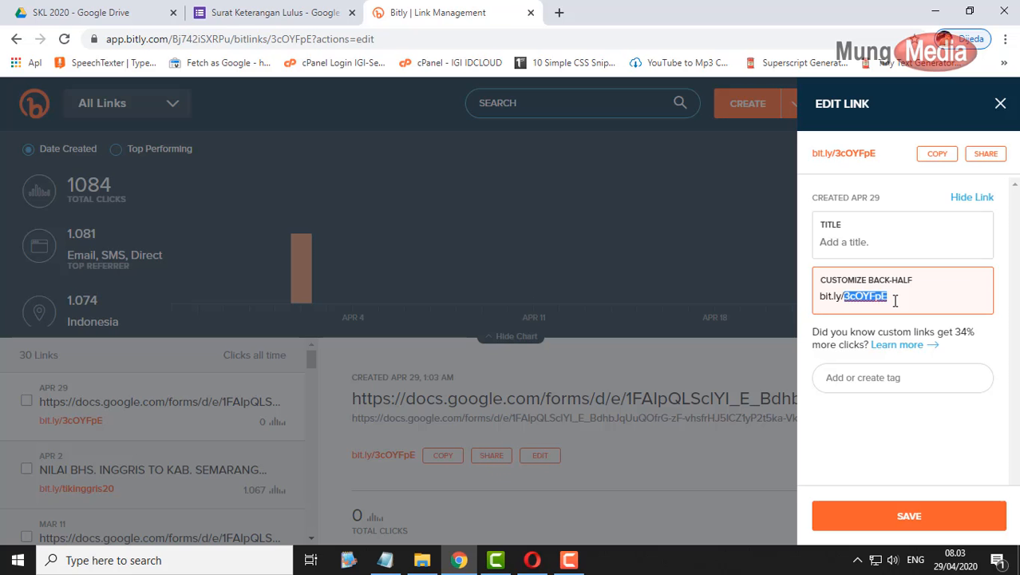
text(klwskl20)
click(911, 515)
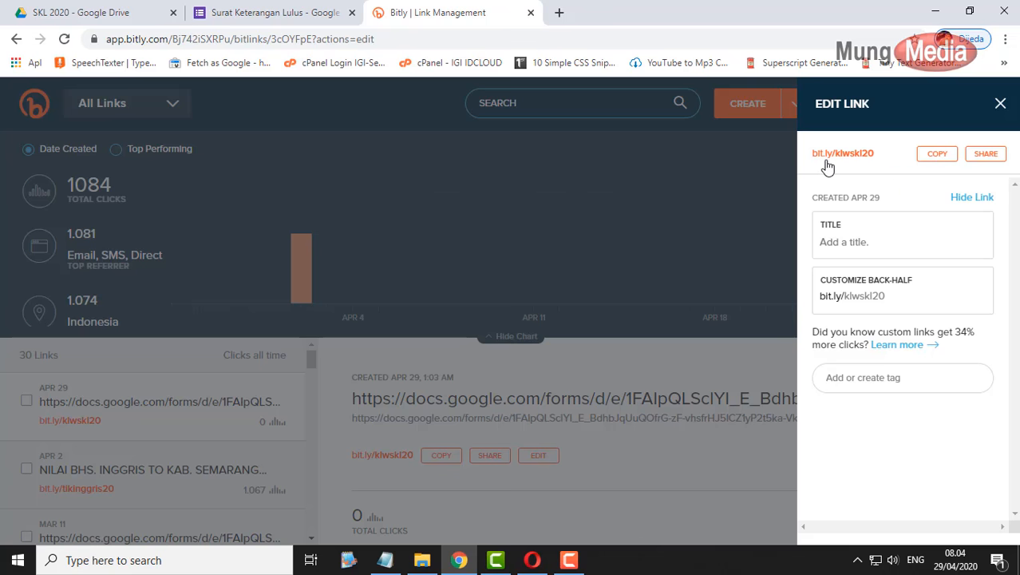
click(928, 155)
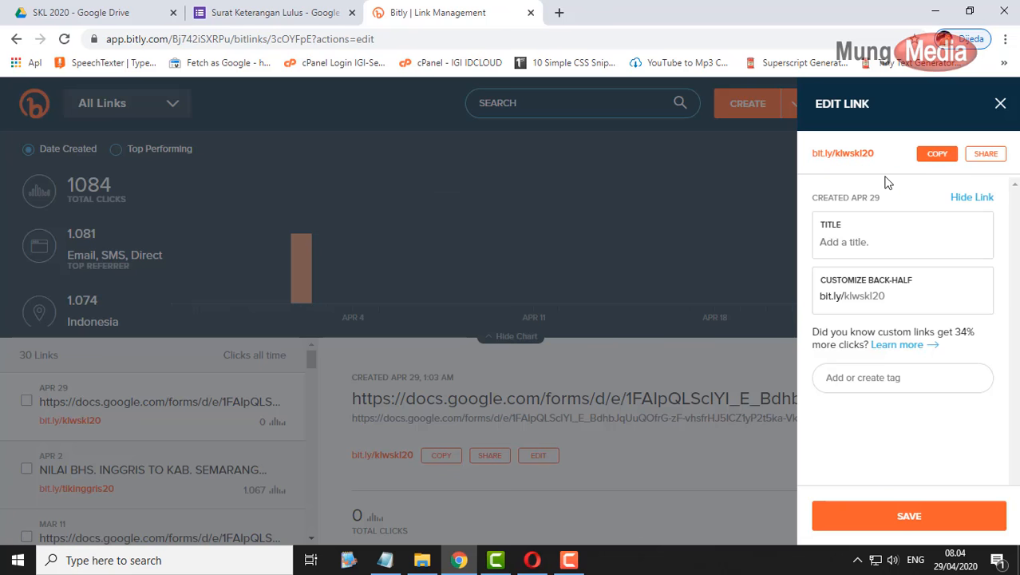
- Paste the bit.ly/klwskl20 link at the top of the Rumus SKL notes, then minimize Notepad
click(385, 560)
click(501, 338)
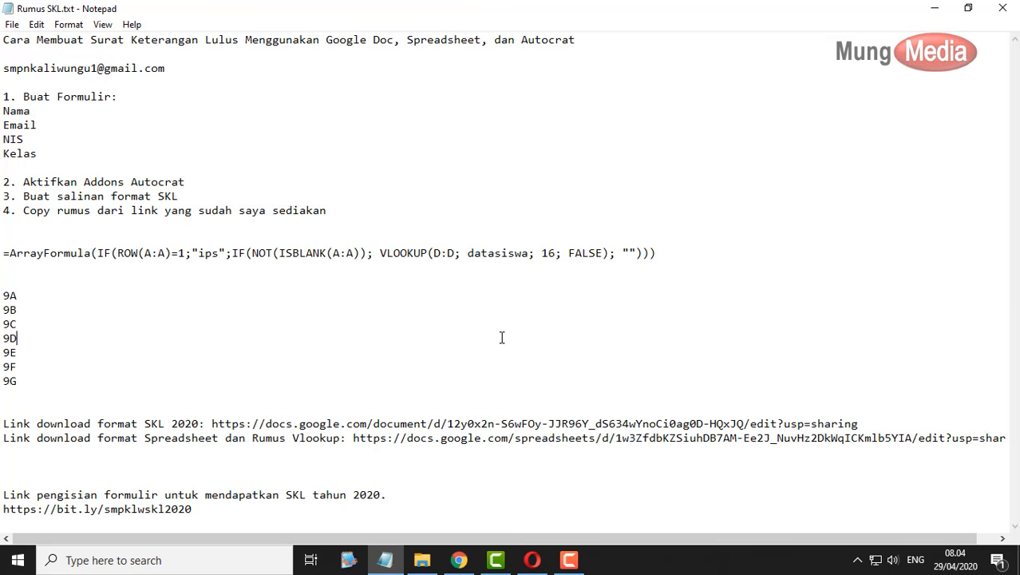
key(Return)
key(Return)
key(Return)
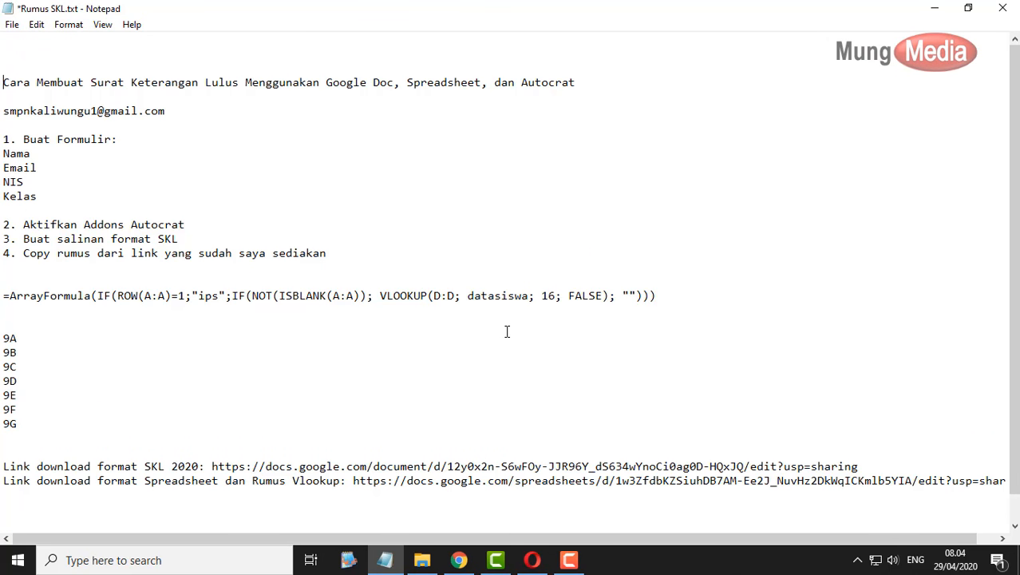
key(ctrl+v)
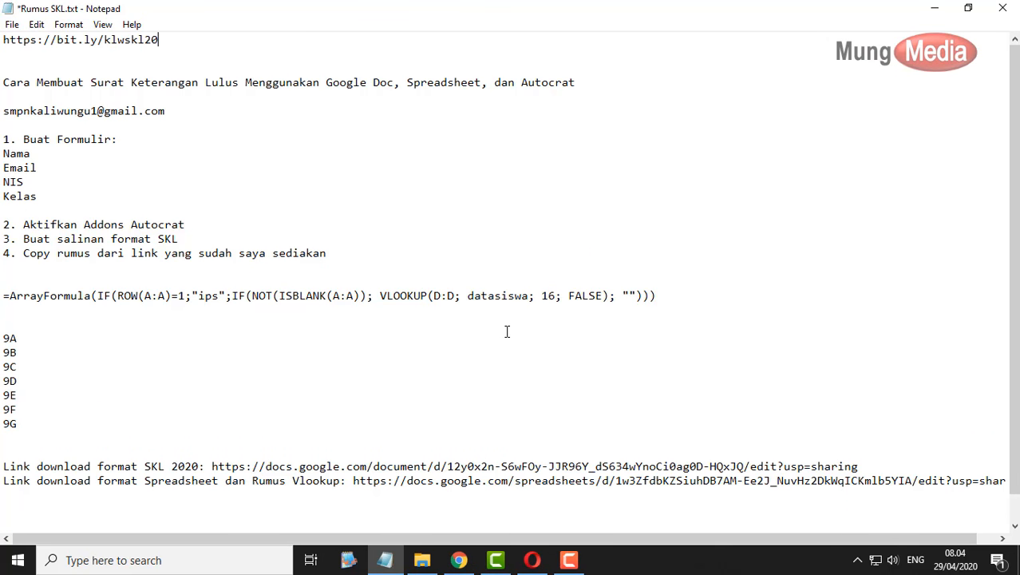
click(936, 9)
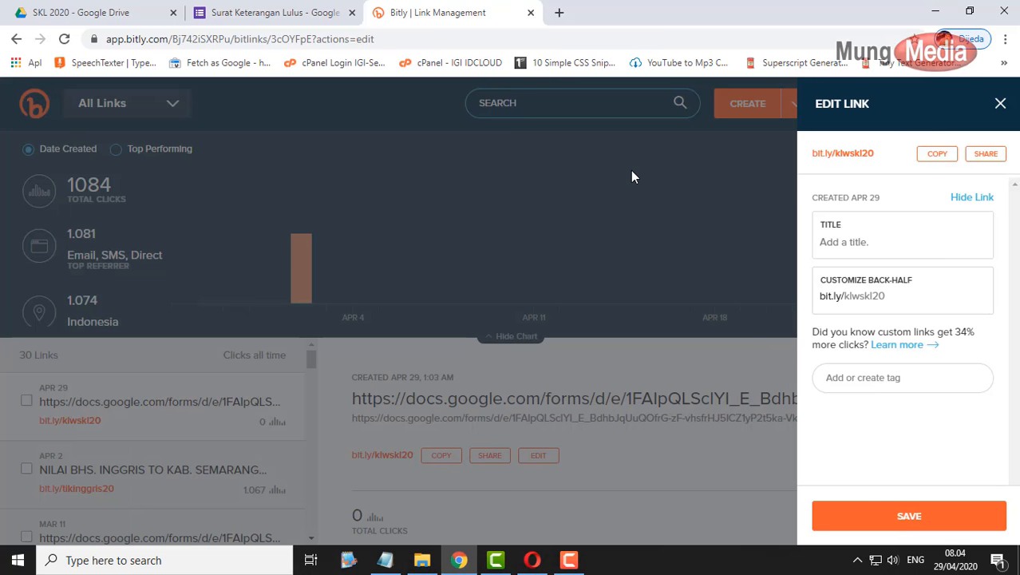
- Close the Bitly tab and set the confirmation message to 'Silahkan cek email kamu untuk mendownload Surat Keterangan Lulus'
click(304, 12)
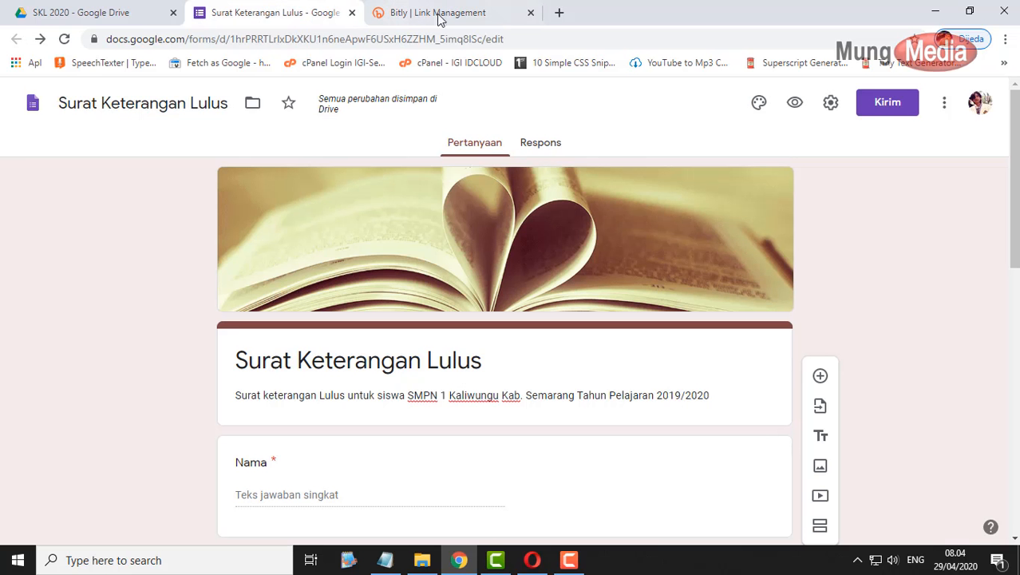
click(533, 12)
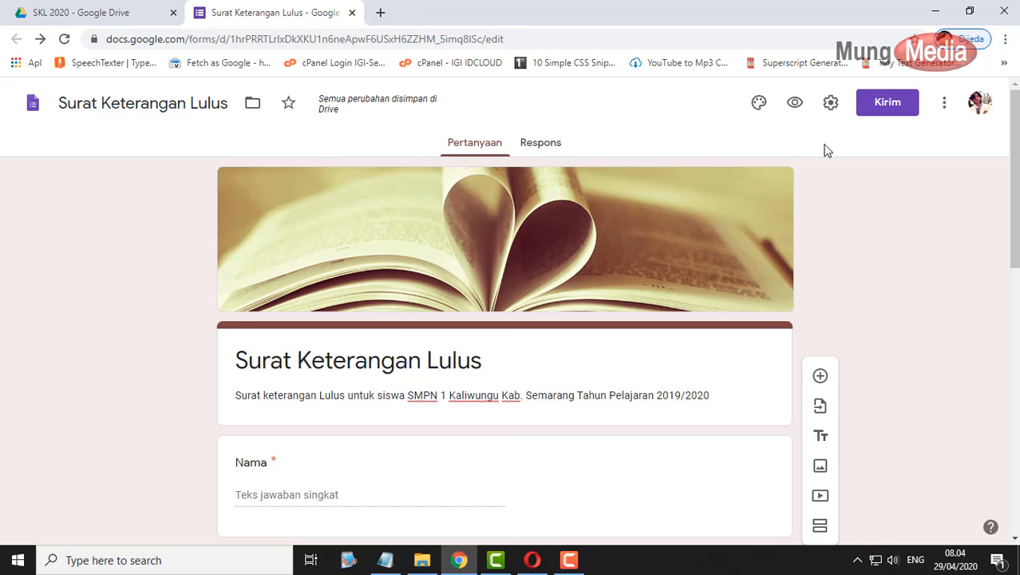
click(831, 103)
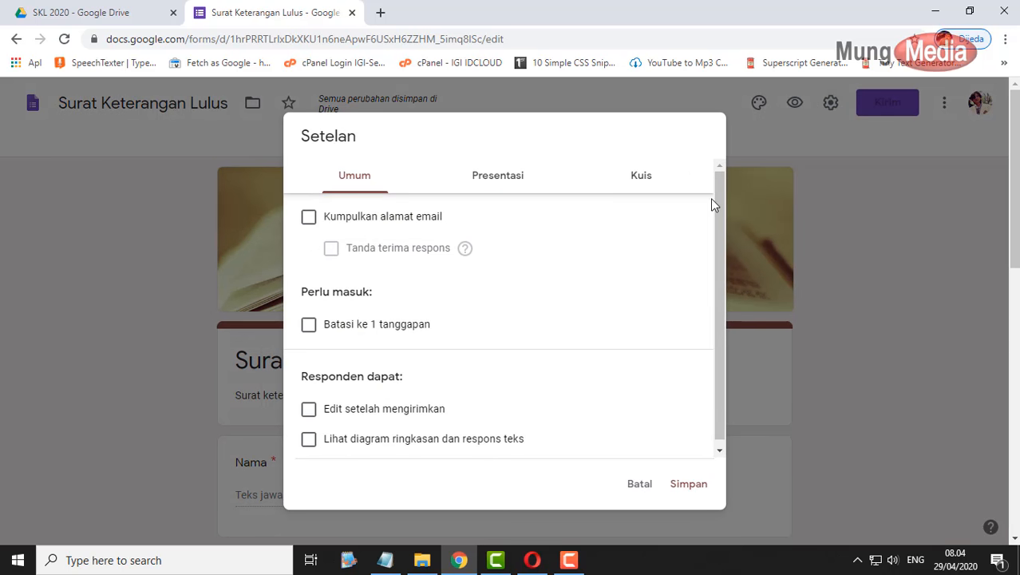
click(506, 180)
click(360, 343)
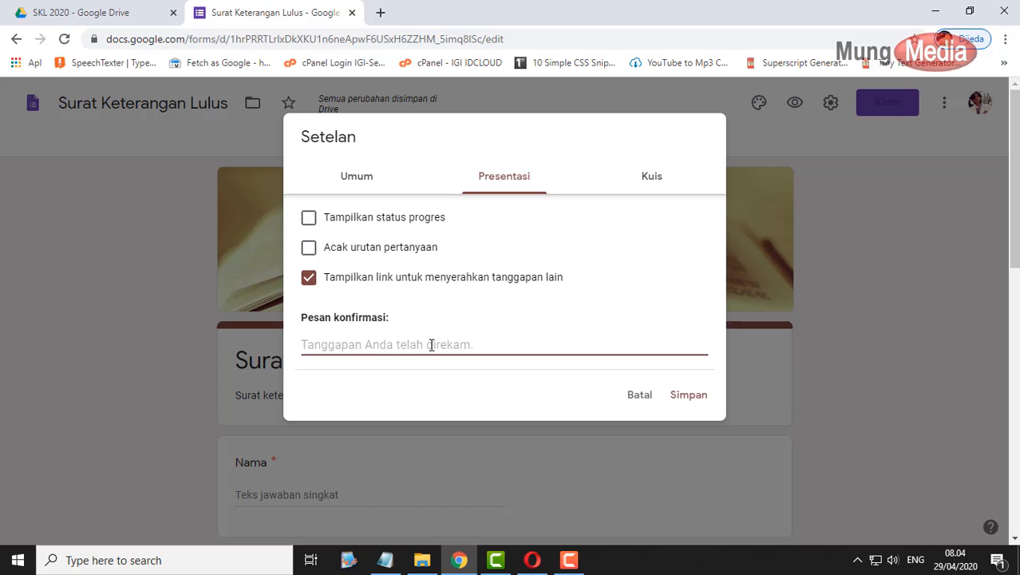
text(Silahkan cek )
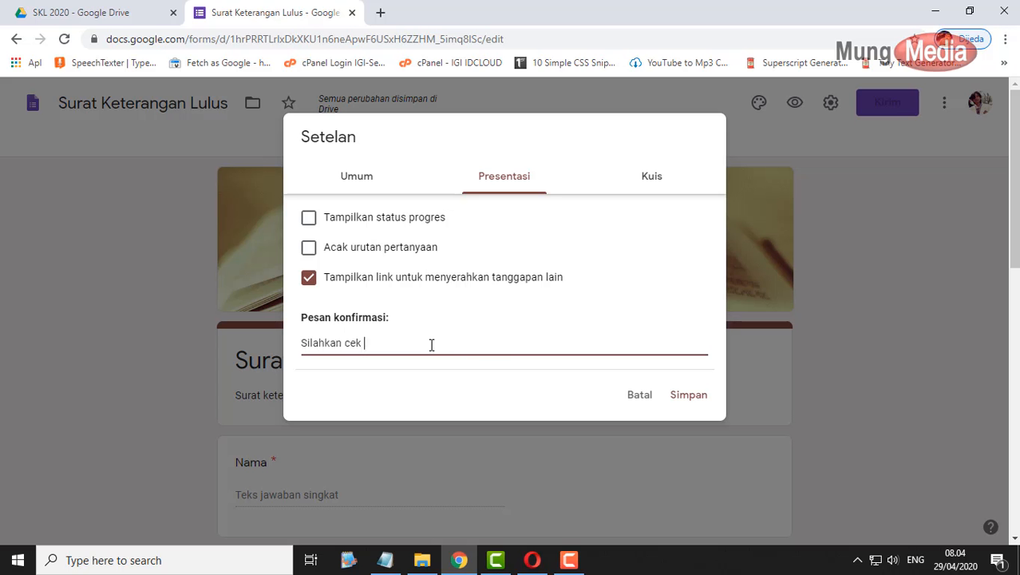
text(email kamu untuk mendown)
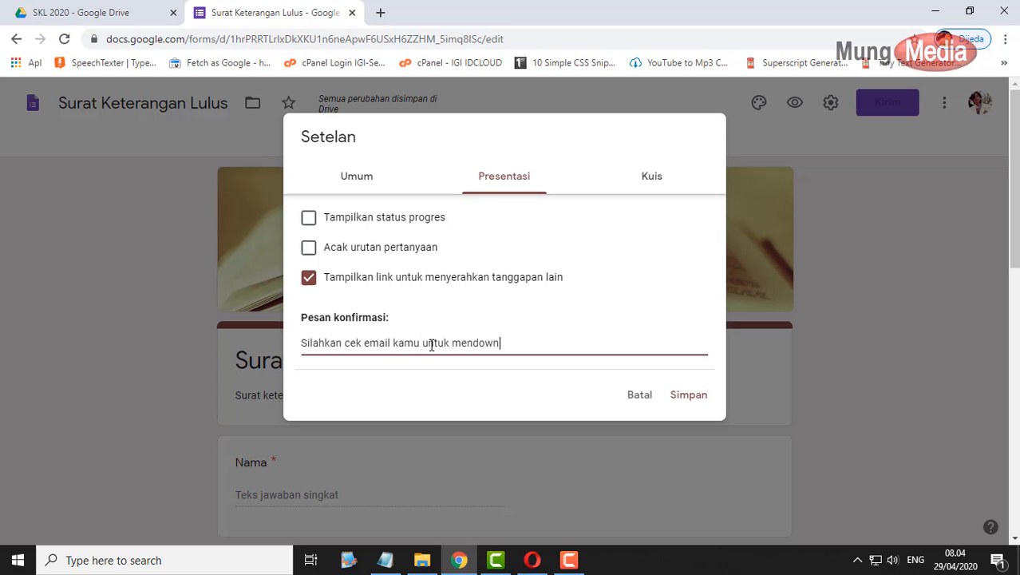
text(load Surat Keterangan)
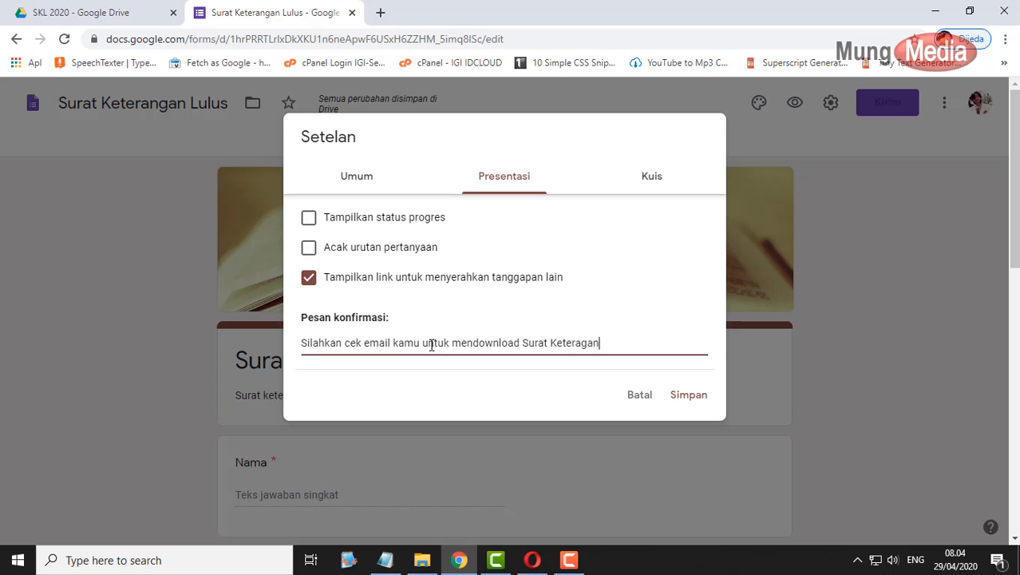
key(BackSpace)
key(BackSpace)
key(BackSpace)
text(ngan Lulus)
click(686, 397)
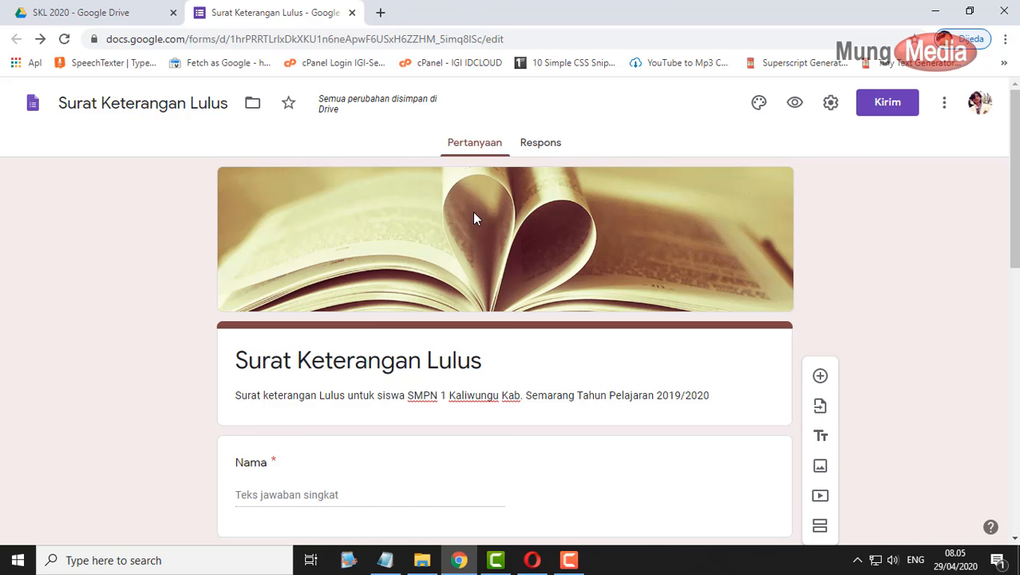
- Copy the 'Link download format SKL 2020' URL from Notepad and open it in a new browser tab
click(385, 559)
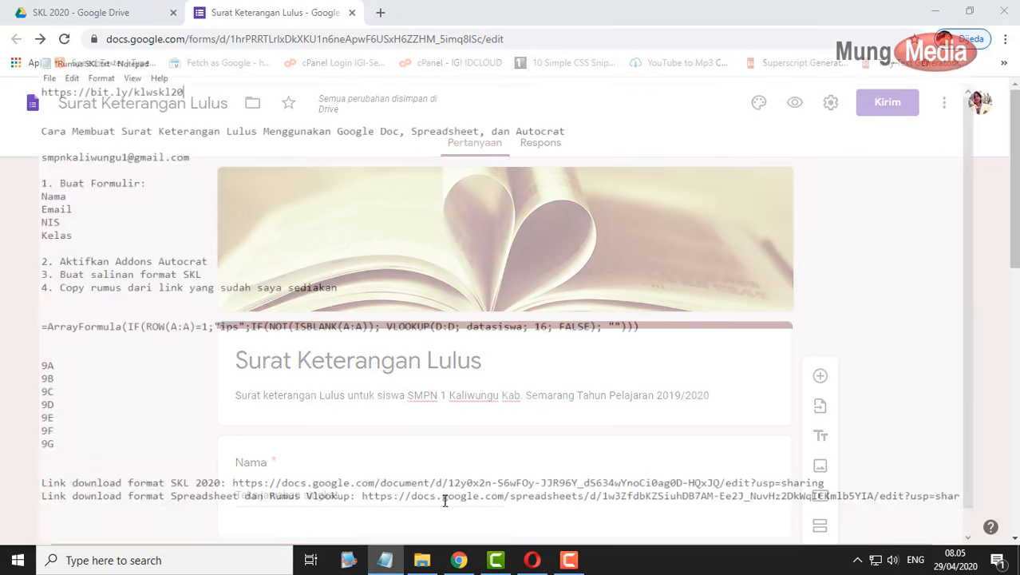
scroll(336, 353, down, 1)
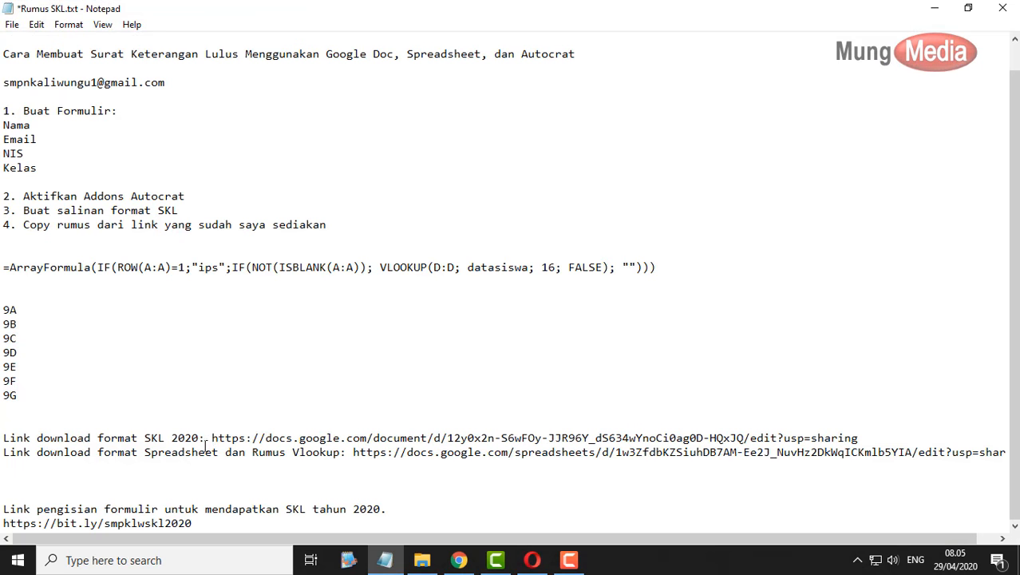
drag(211, 437, 868, 434)
key(ctrl+c)
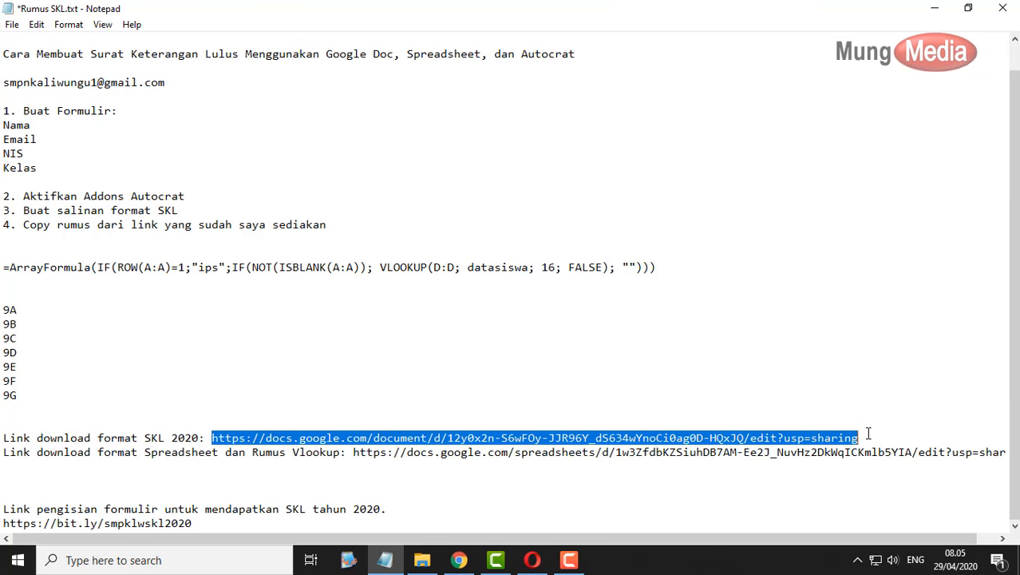
click(935, 9)
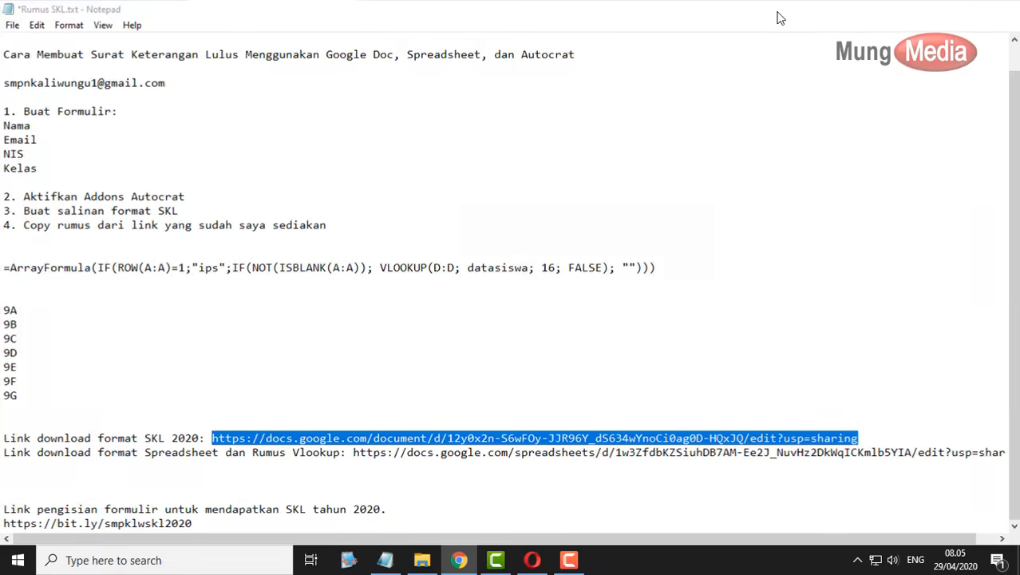
click(380, 13)
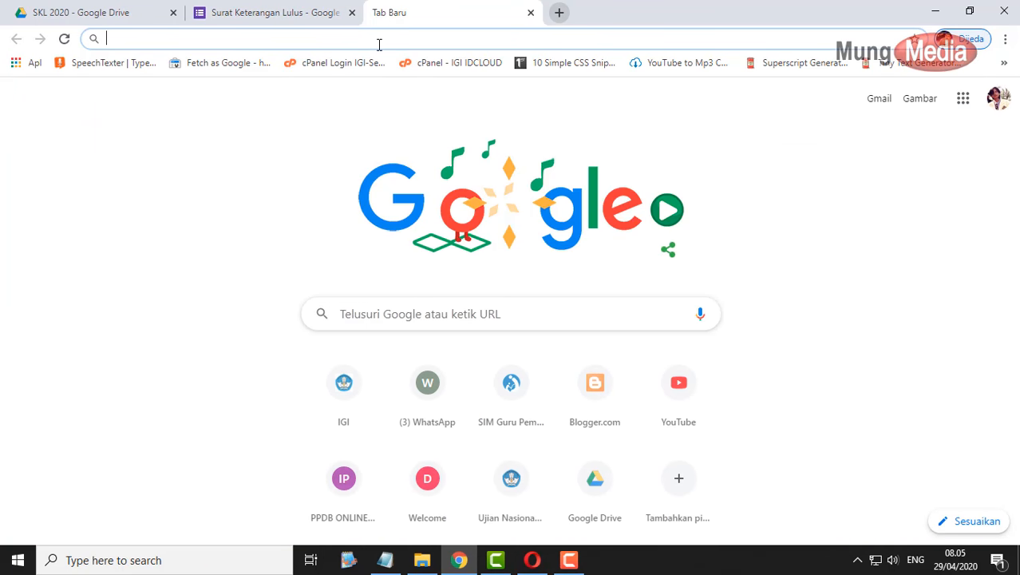
key(ctrl+v)
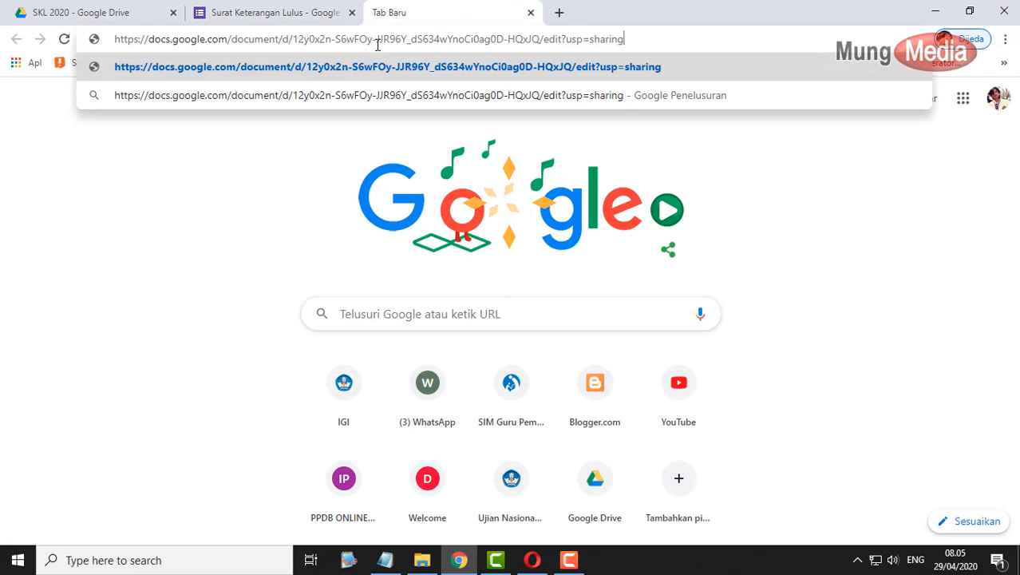
key(Return)
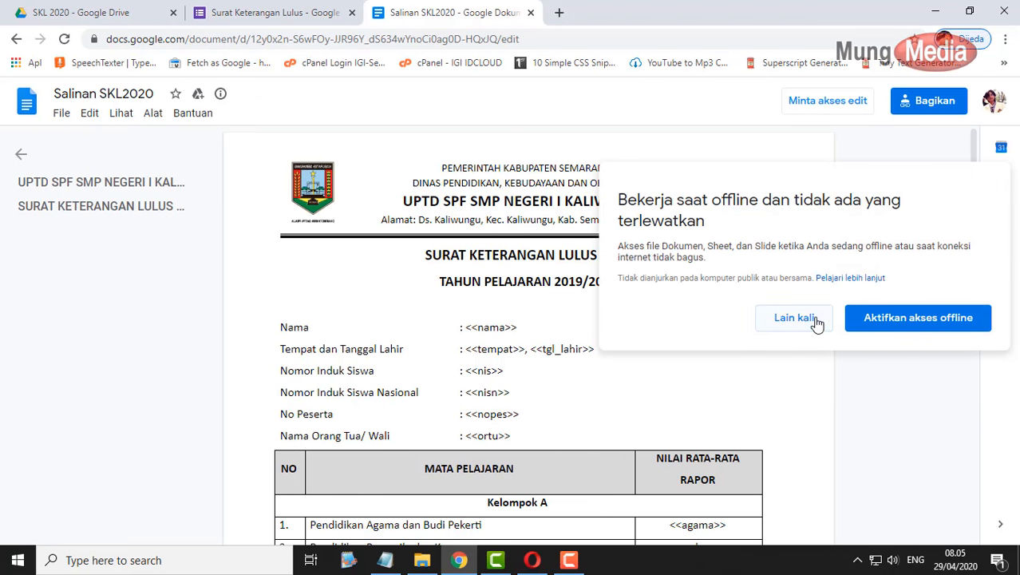
- Make a copy of the template named 'SKL 2020', saved in the Drive Saya > SKL 2020 folder
click(813, 321)
scroll(851, 356, down, 3)
scroll(851, 356, up, 3)
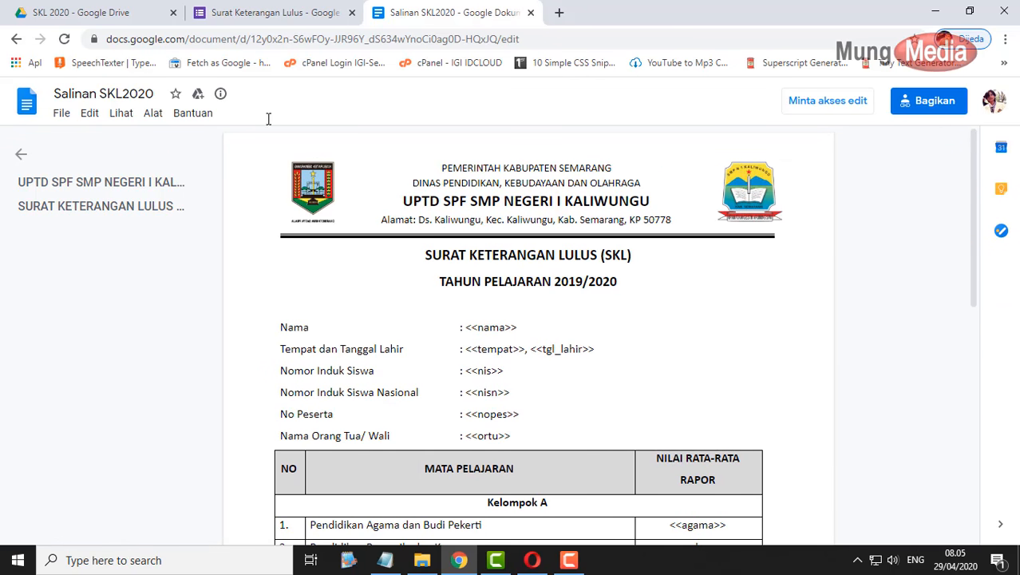
click(63, 117)
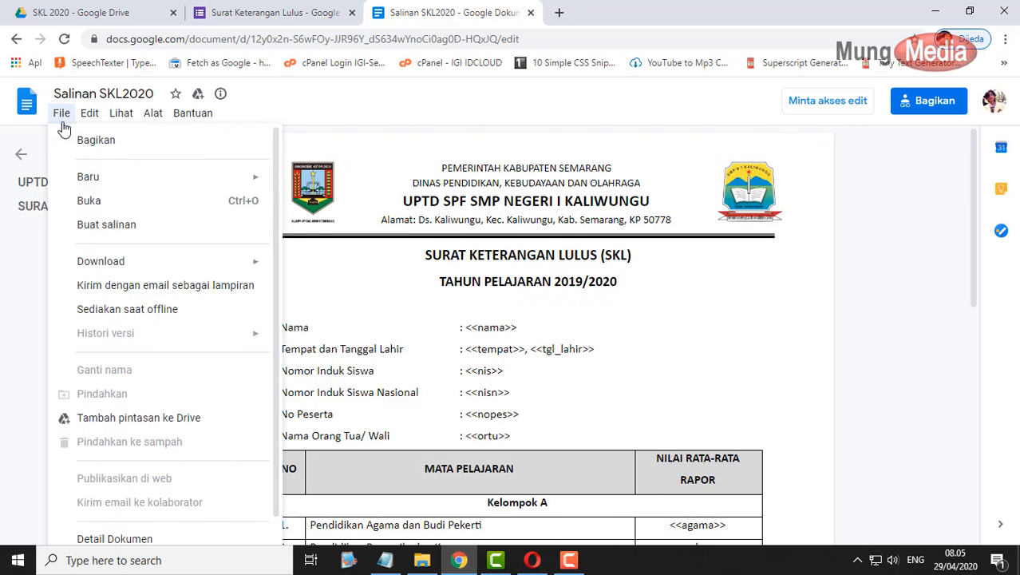
click(105, 228)
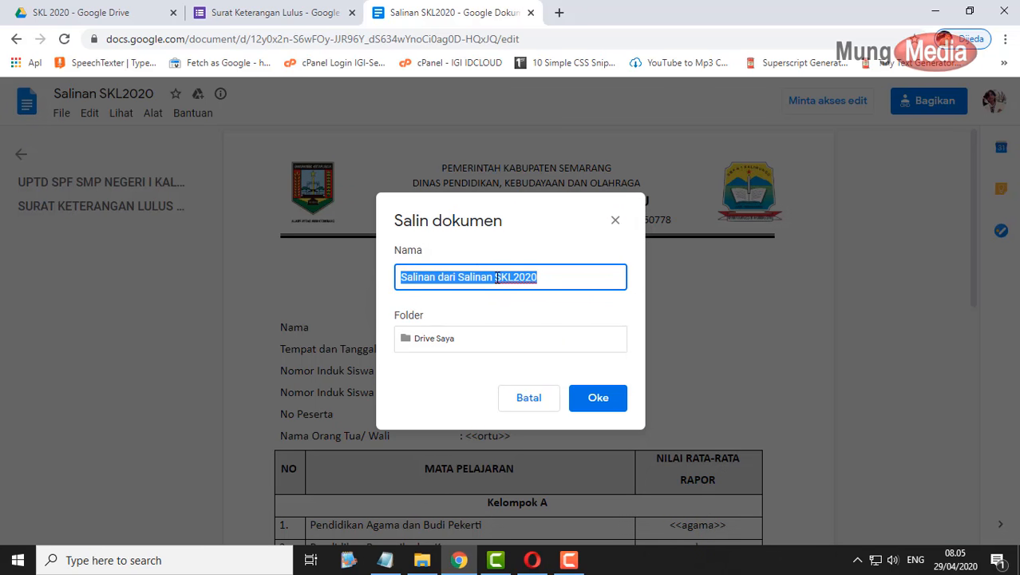
text(SKL 2020)
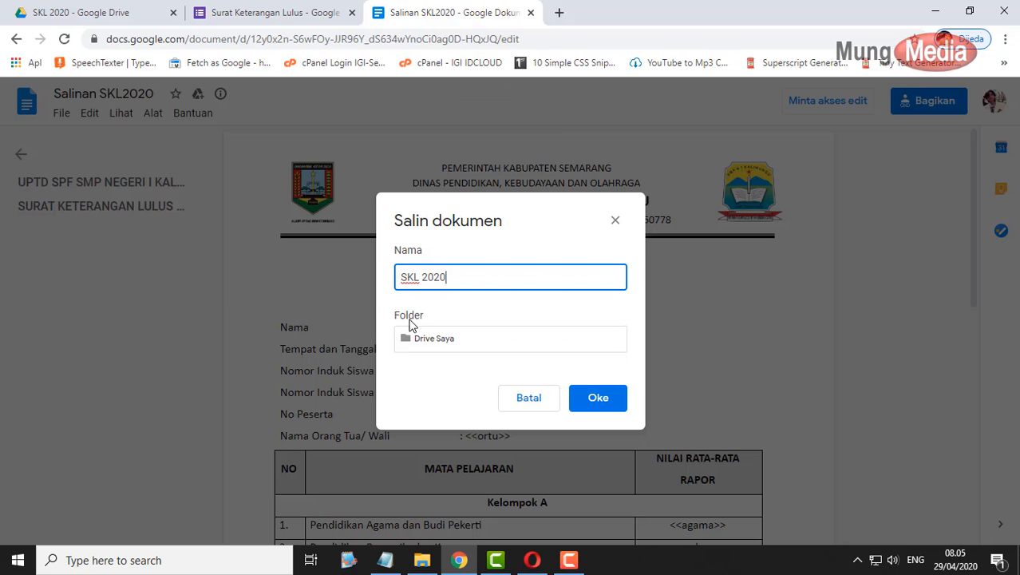
click(435, 345)
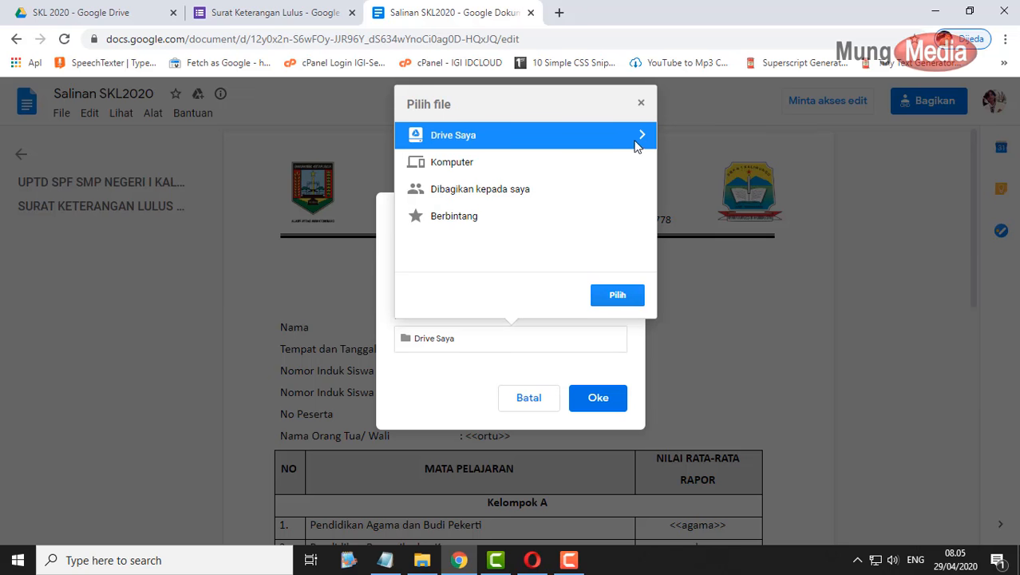
click(639, 137)
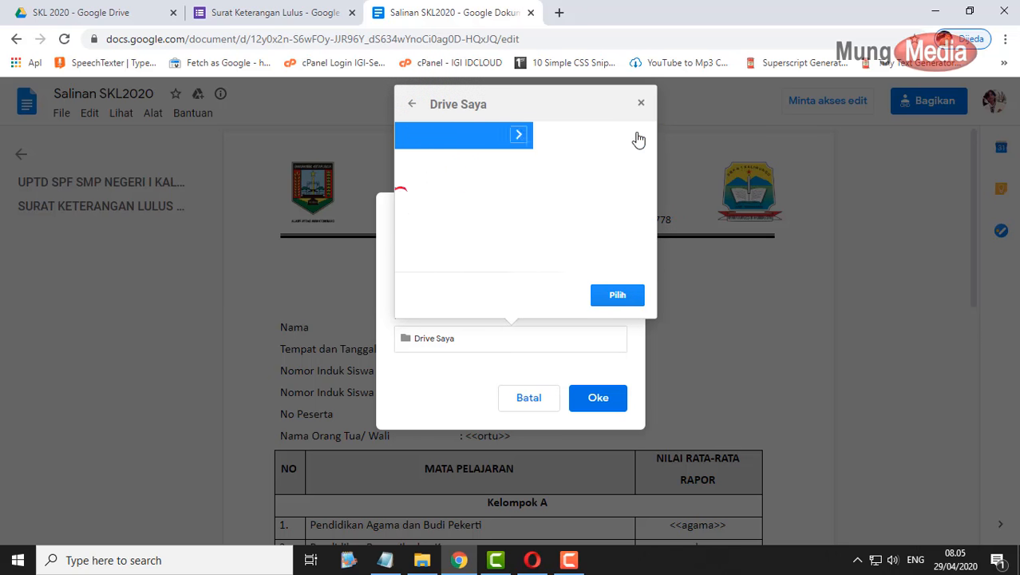
click(453, 192)
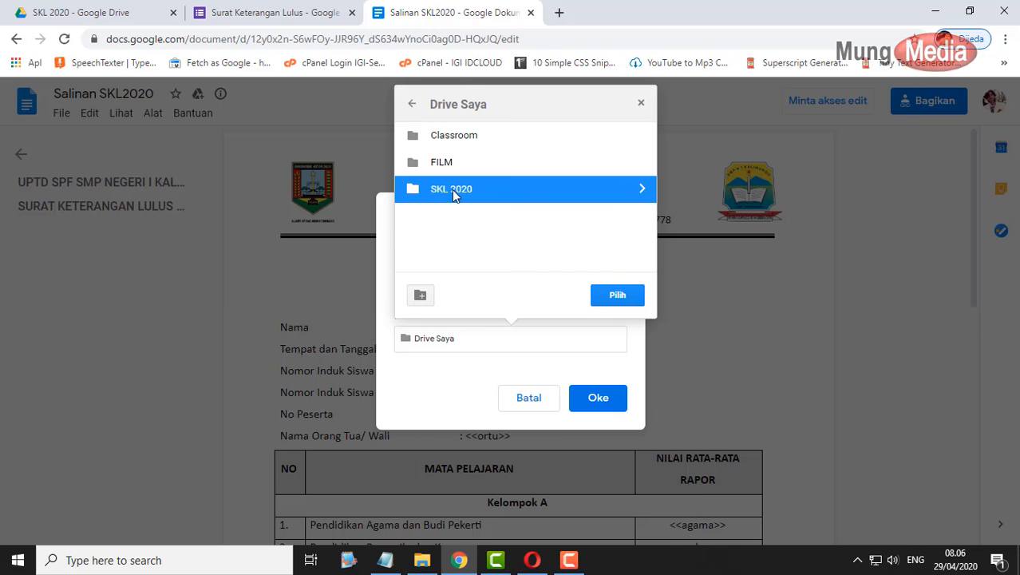
click(637, 190)
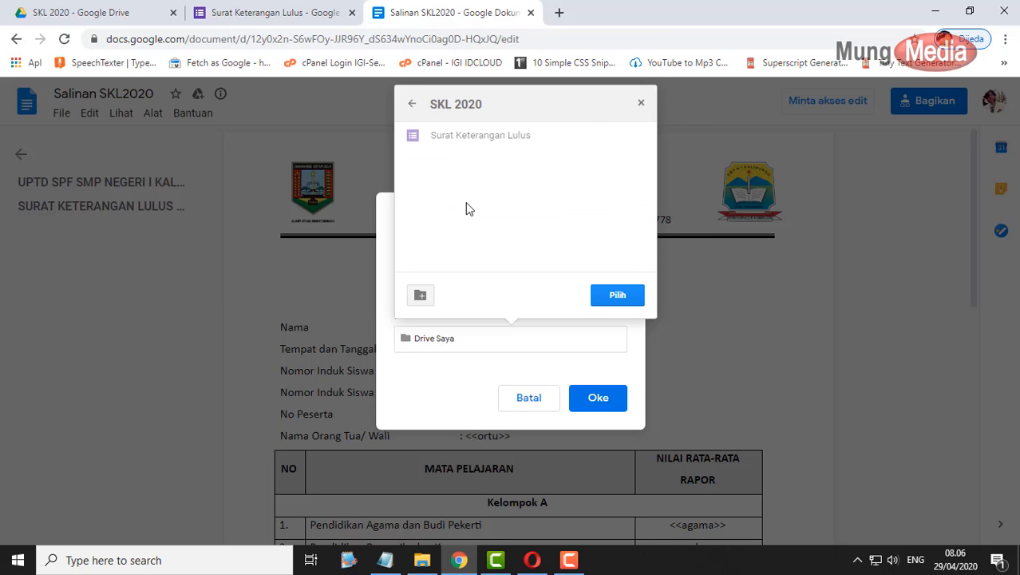
click(618, 296)
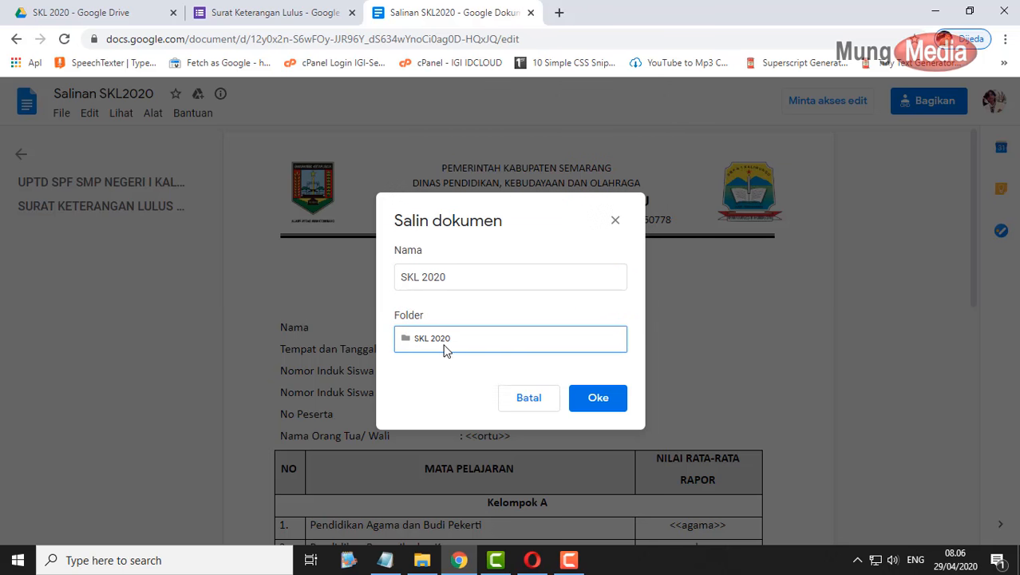
click(598, 399)
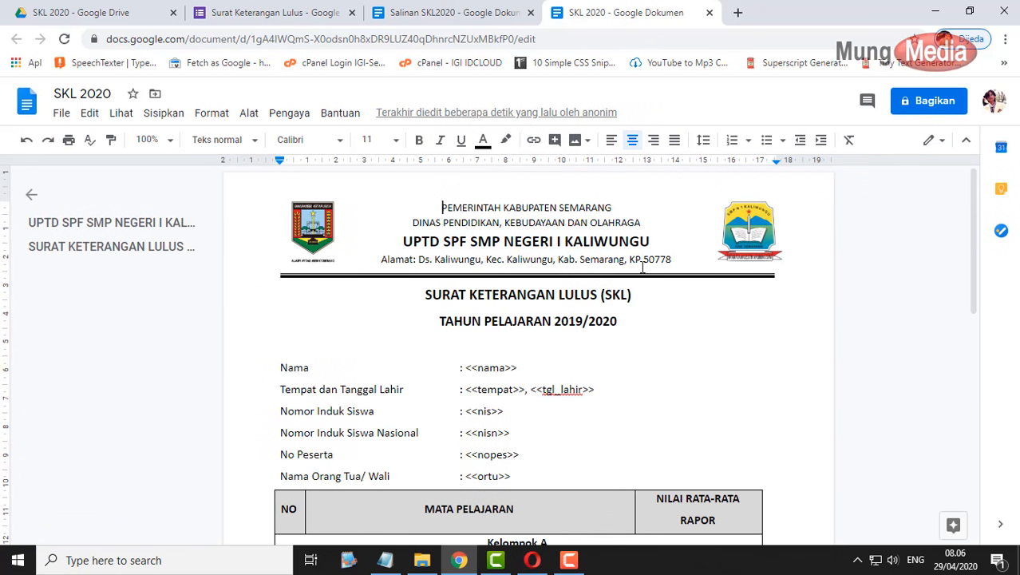
- Close the Salinan SKL2020 original and review the copy's placeholders like <<nama>>, <<nis>> and <<mtk>>
click(460, 17)
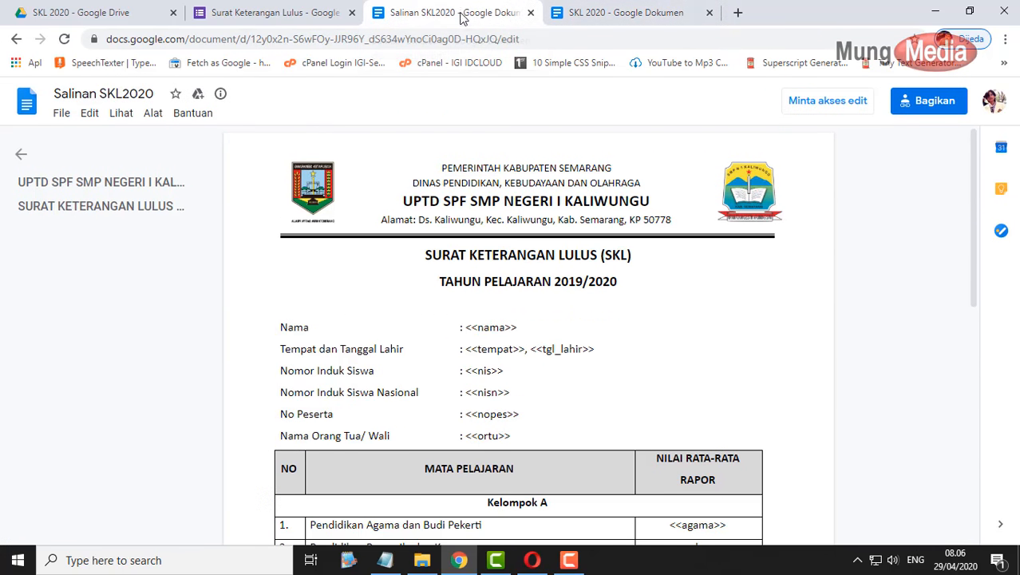
click(530, 13)
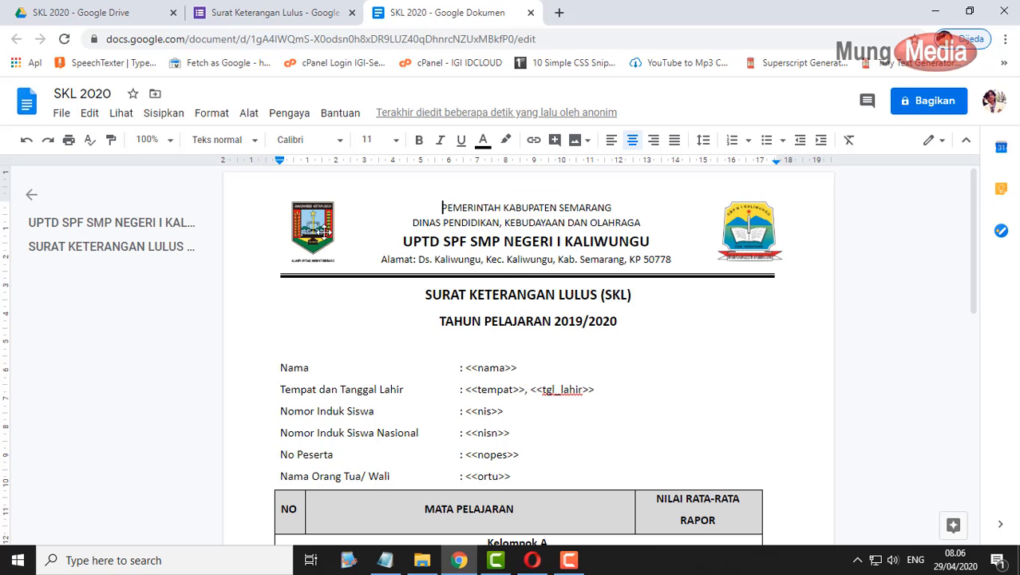
scroll(718, 313, down, 7)
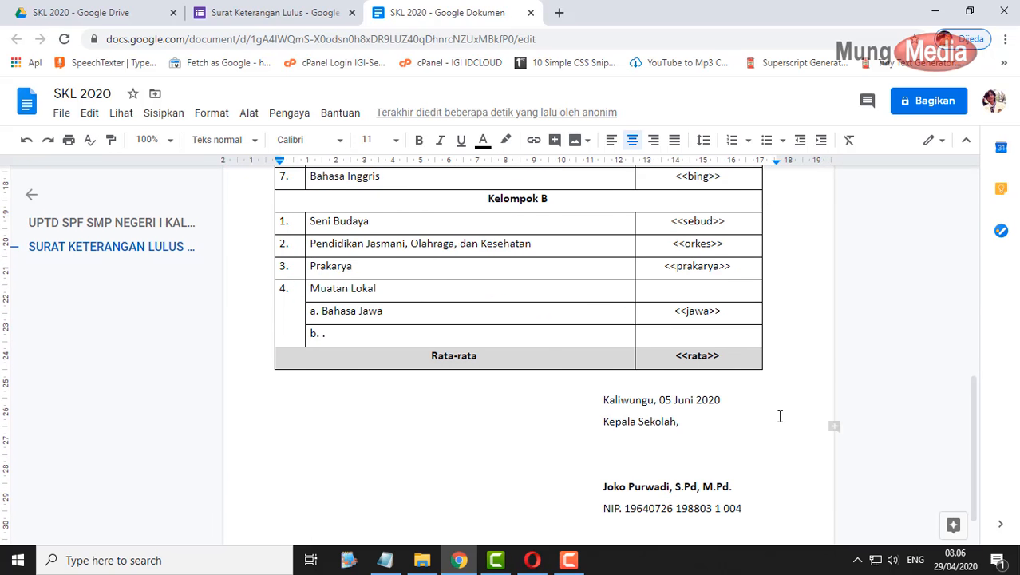
scroll(721, 375, up, 2)
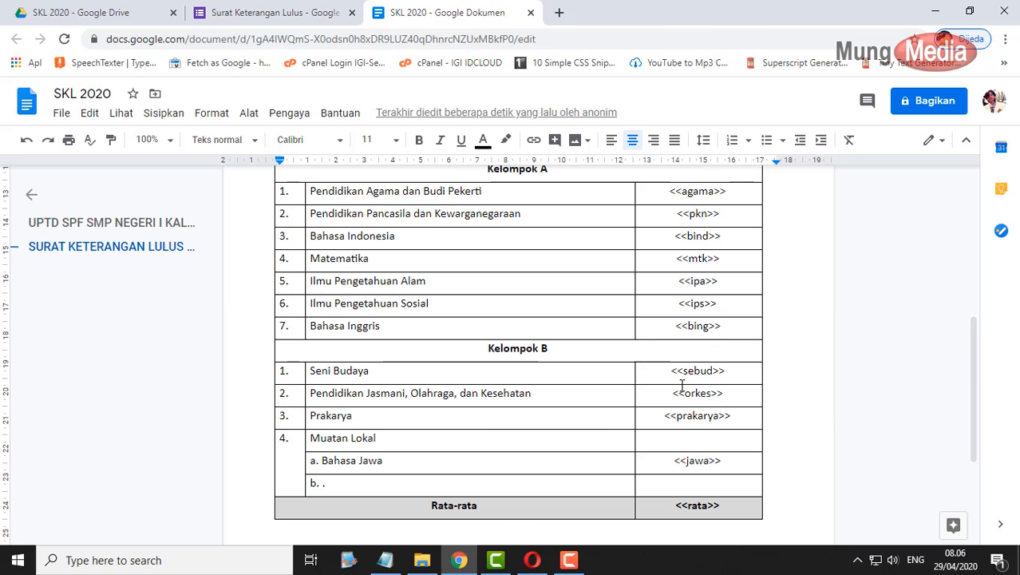
scroll(676, 424, up, 4)
scroll(732, 407, down, 1)
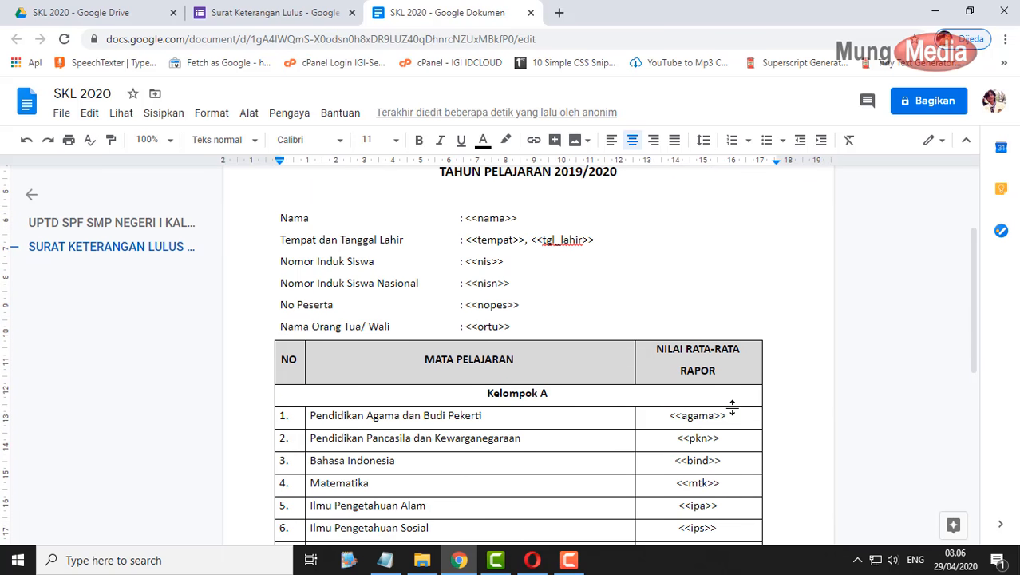
scroll(683, 309, up, 1)
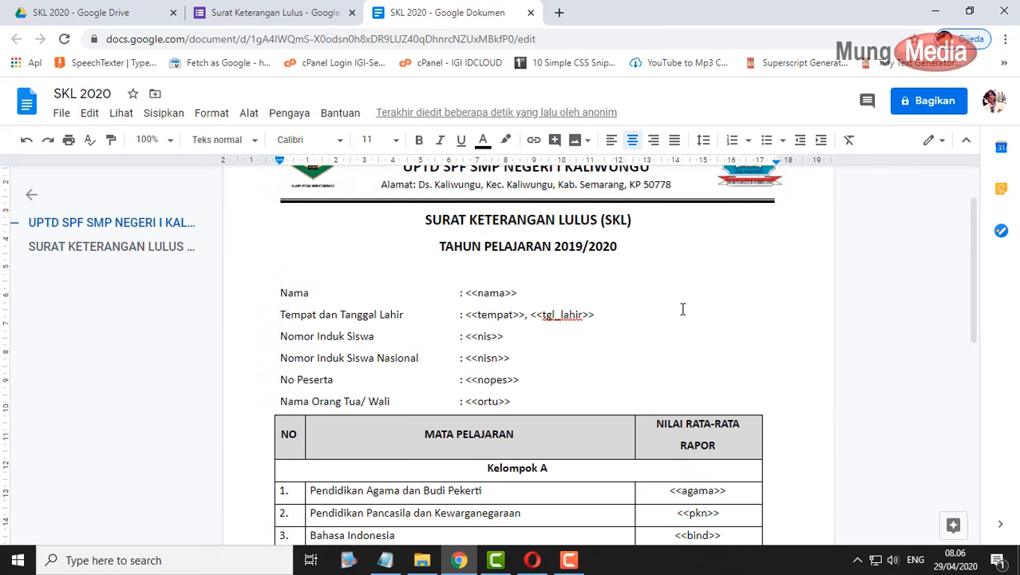
scroll(682, 309, down, 2)
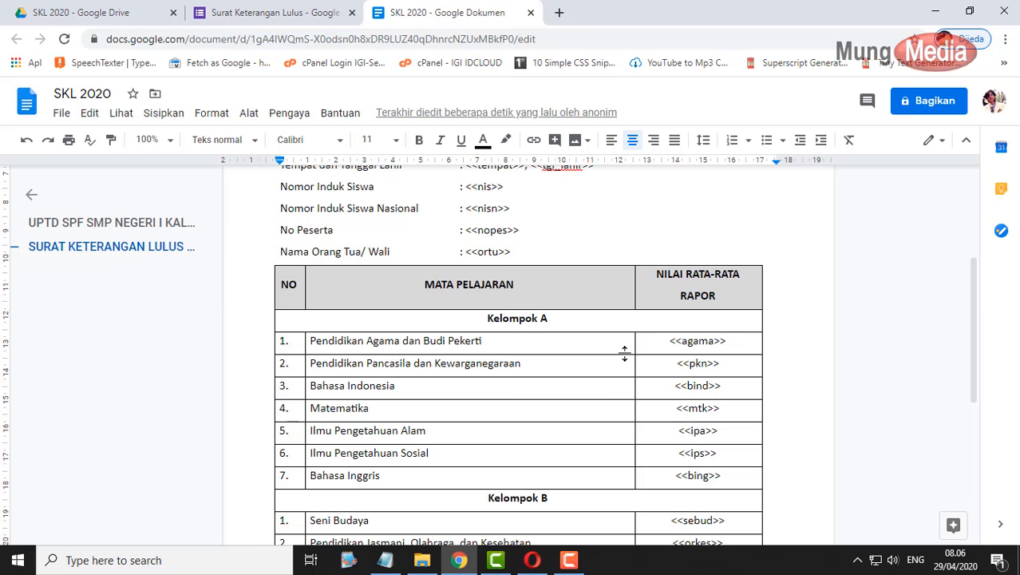
scroll(789, 365, up, 2)
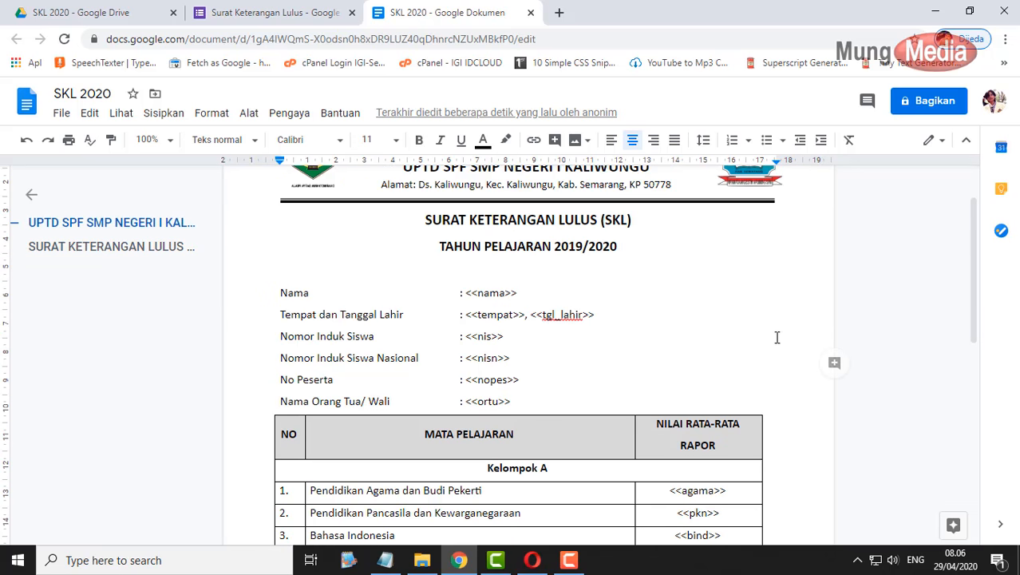
scroll(585, 300, up, 1)
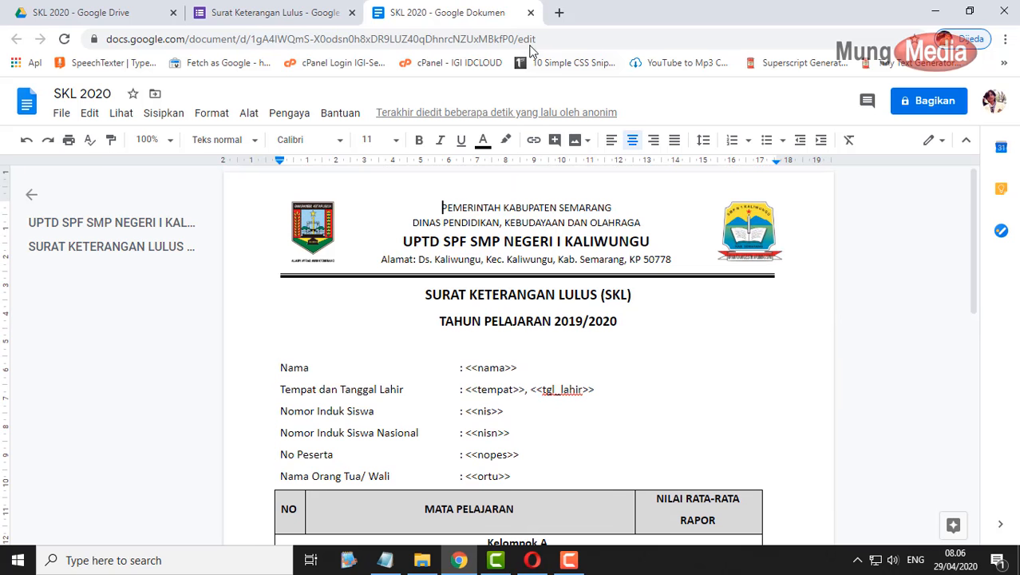
- Close the doc and create a new response spreadsheet, Surat Keterangan Lulus (Respons), from the Respons tab
click(531, 14)
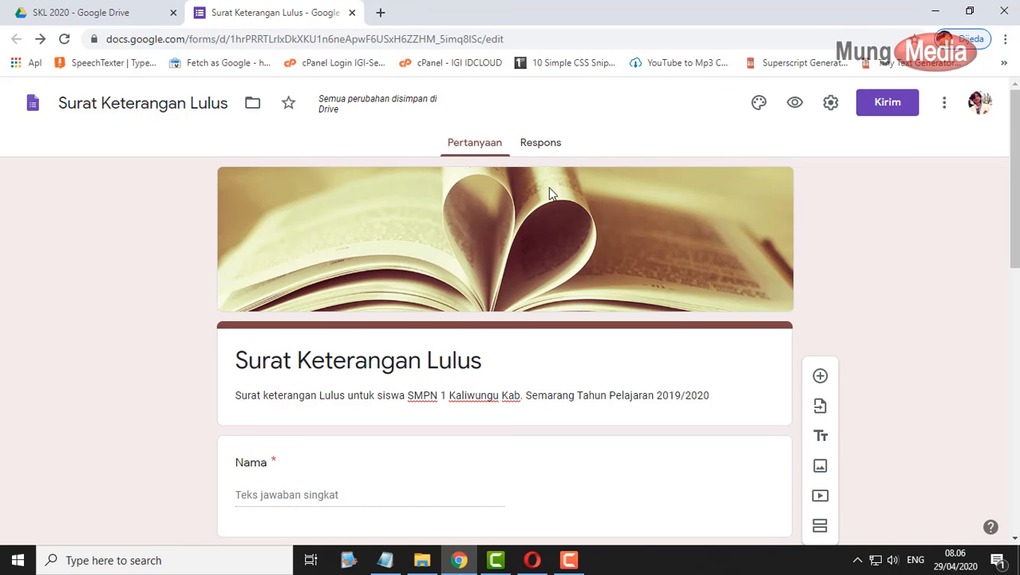
click(539, 147)
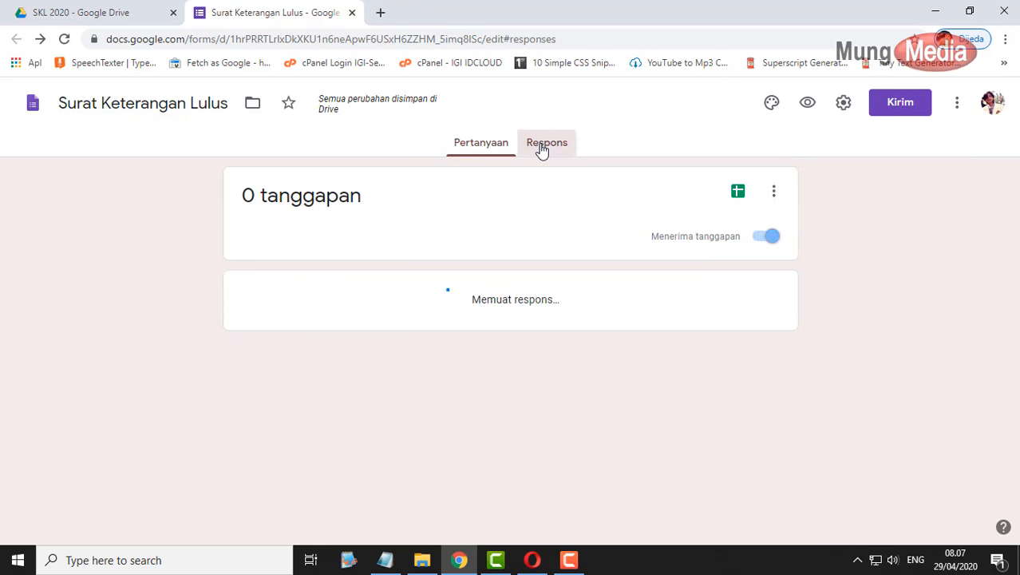
click(738, 194)
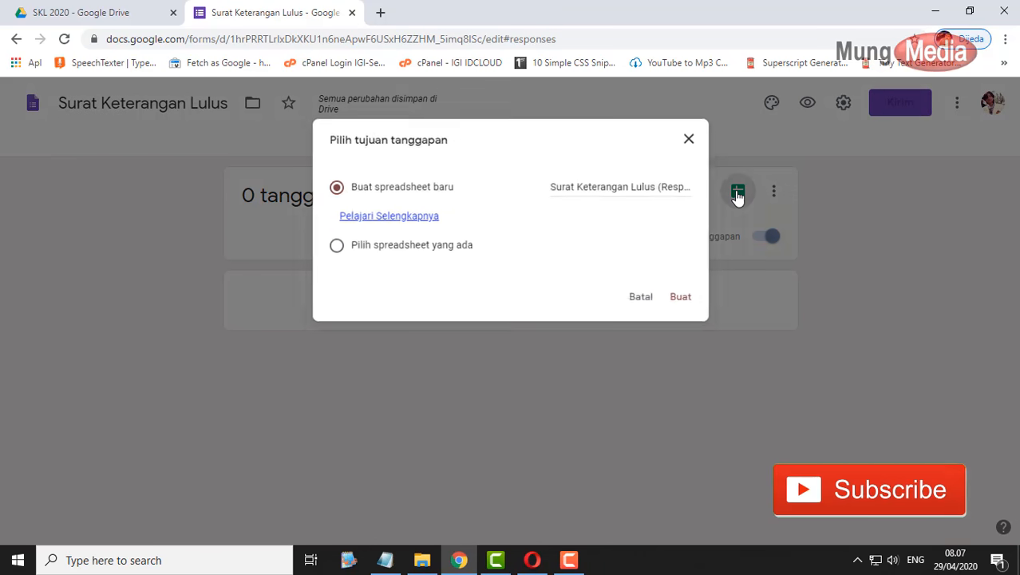
click(689, 302)
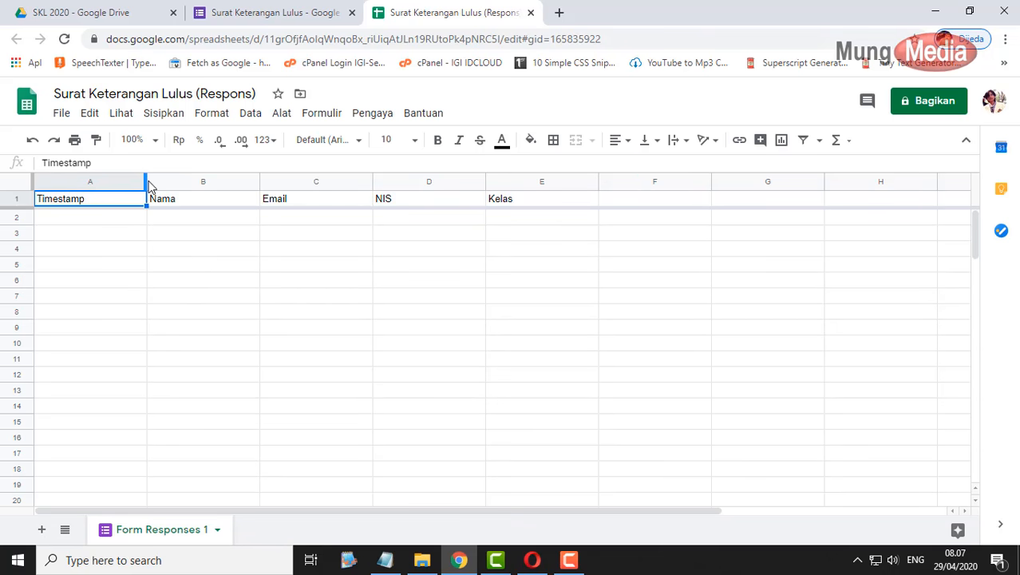
- Dismiss the edit-history tip, auto-fit column A and narrow column B of the response sheet
click(292, 211)
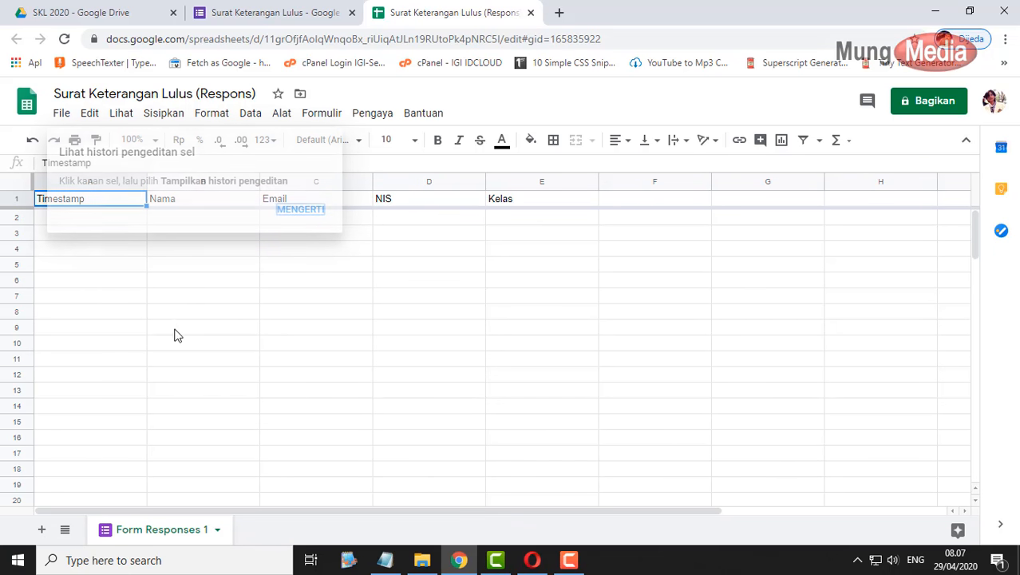
click(175, 328)
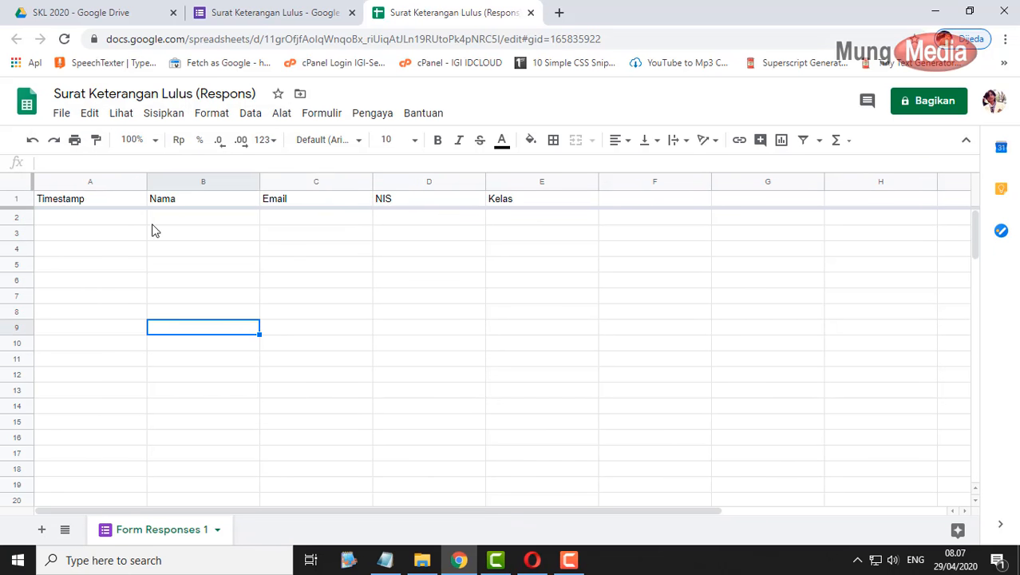
double_click(146, 181)
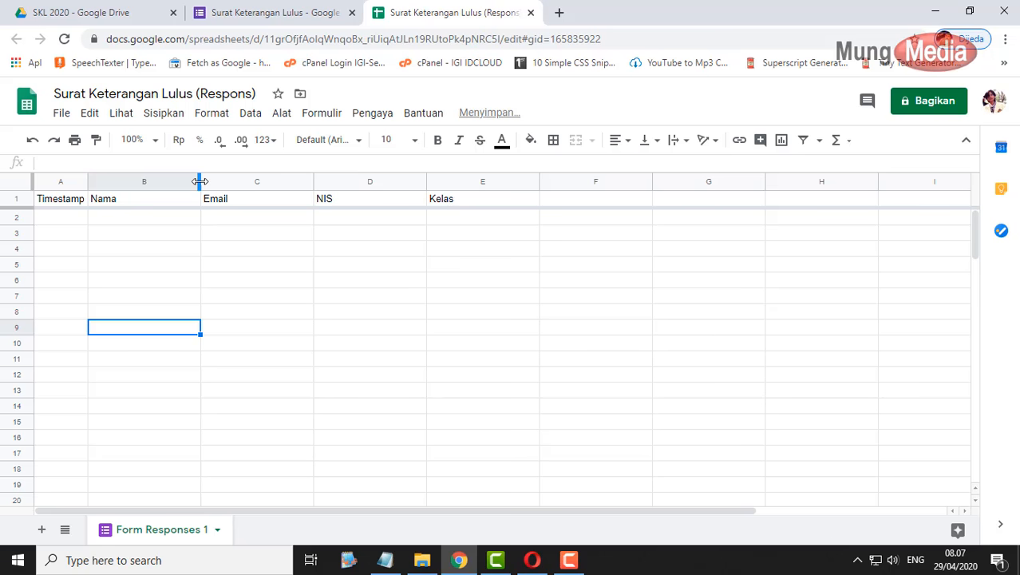
drag(199, 181, 187, 181)
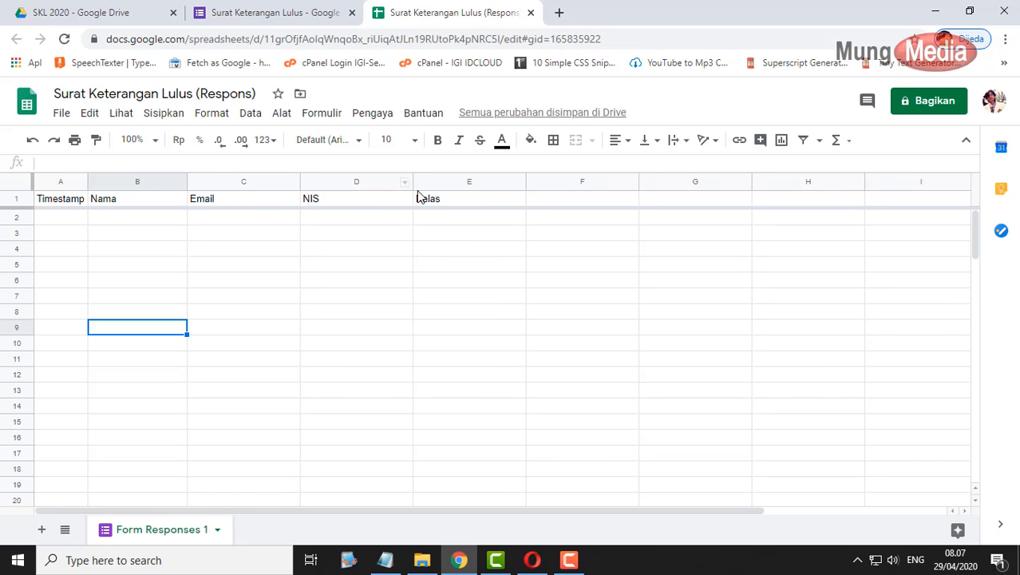
click(452, 203)
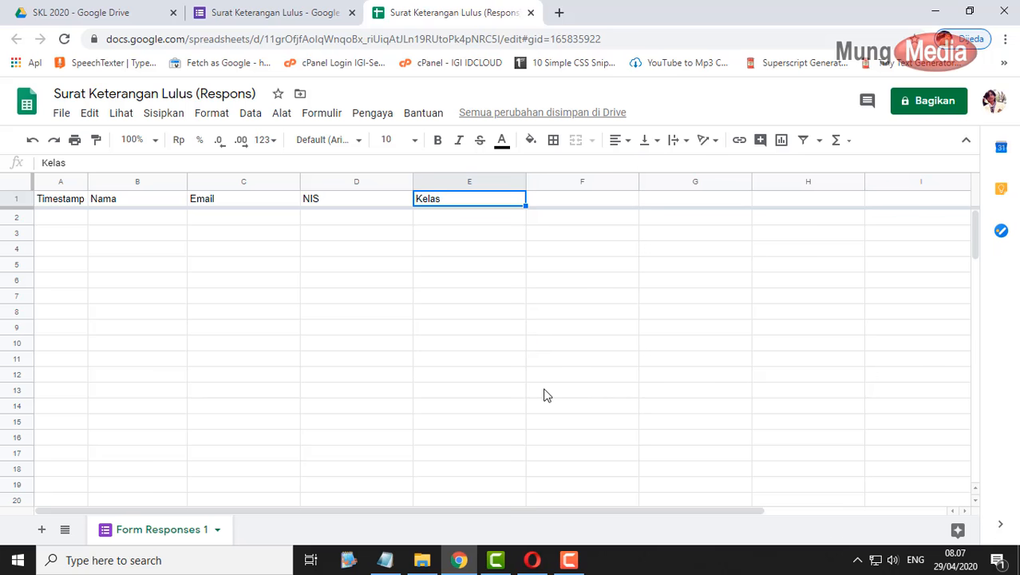
click(385, 559)
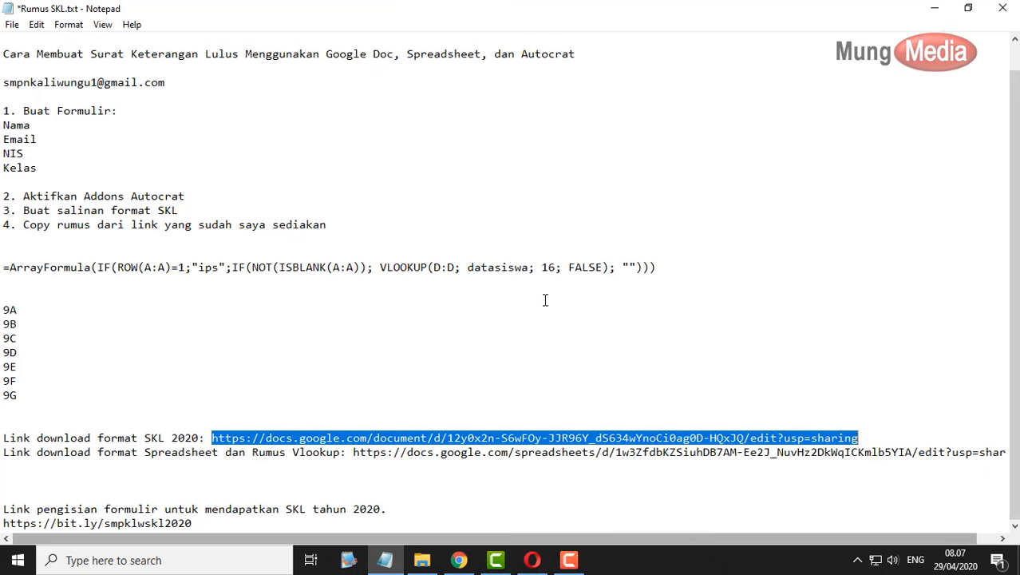
- Copy the Format Spreadsheet dan Rumus Vlookup link from the Rumus SKL notes
click(356, 452)
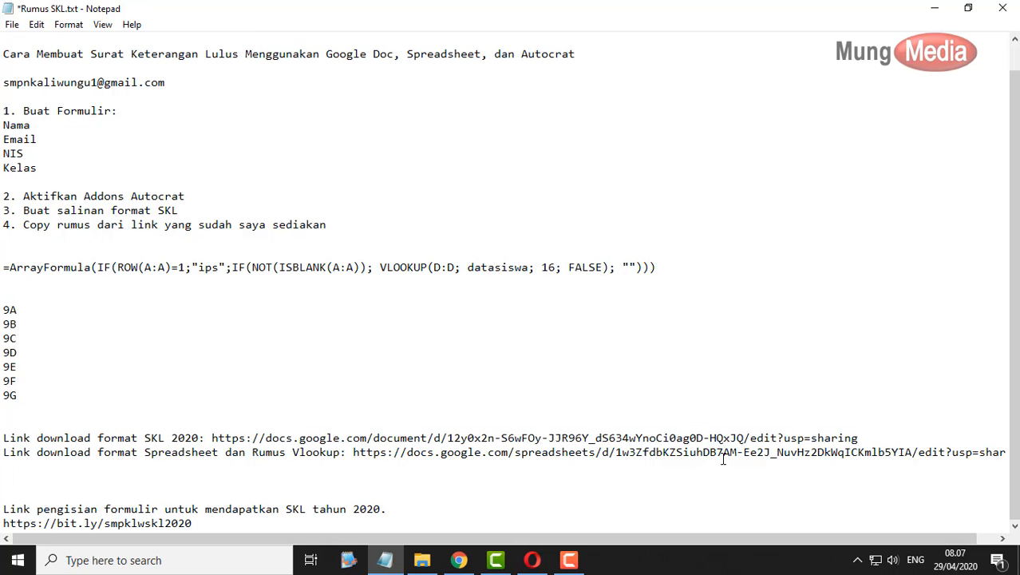
key(shift+End)
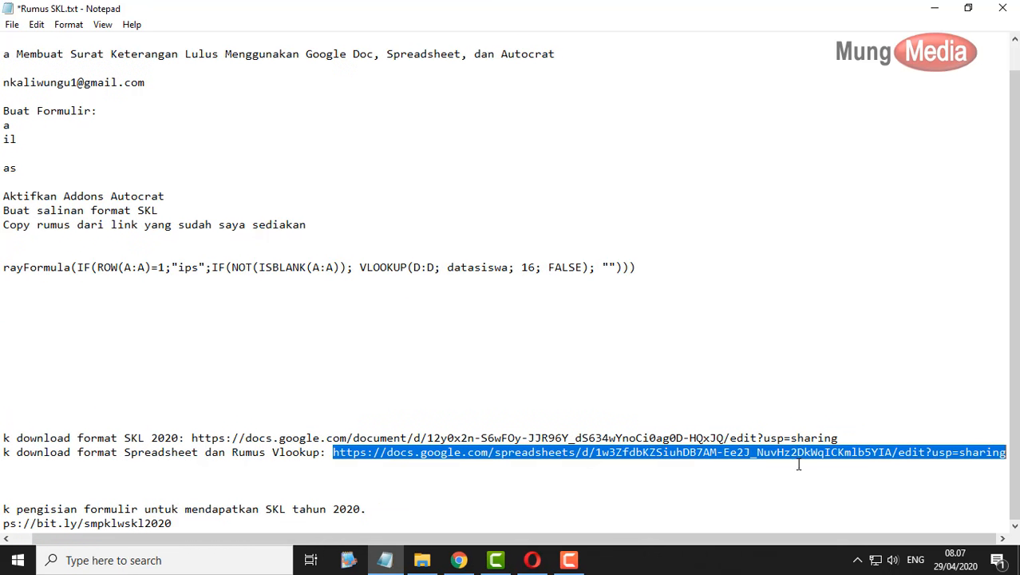
right_click(359, 455)
click(423, 273)
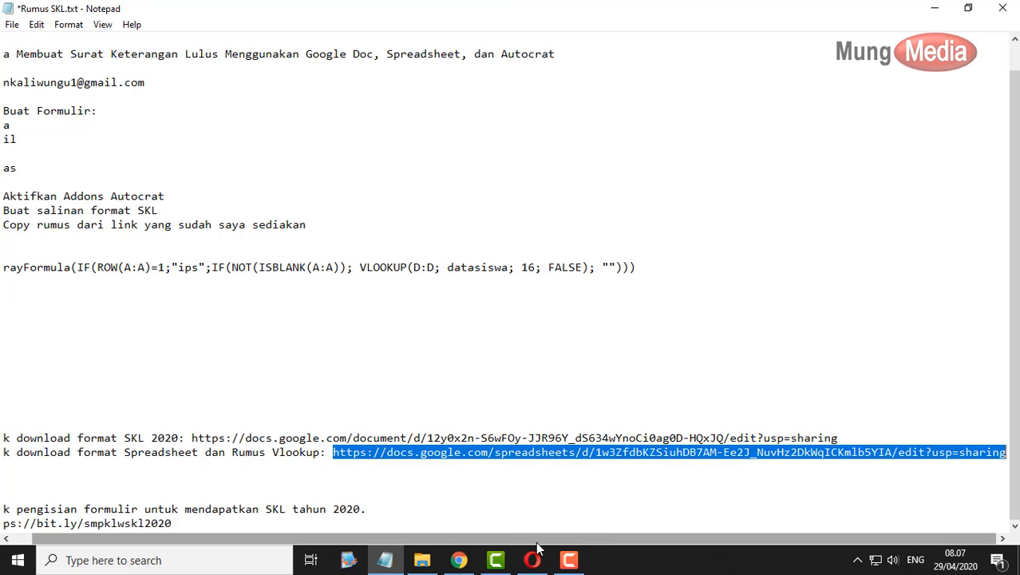
click(474, 551)
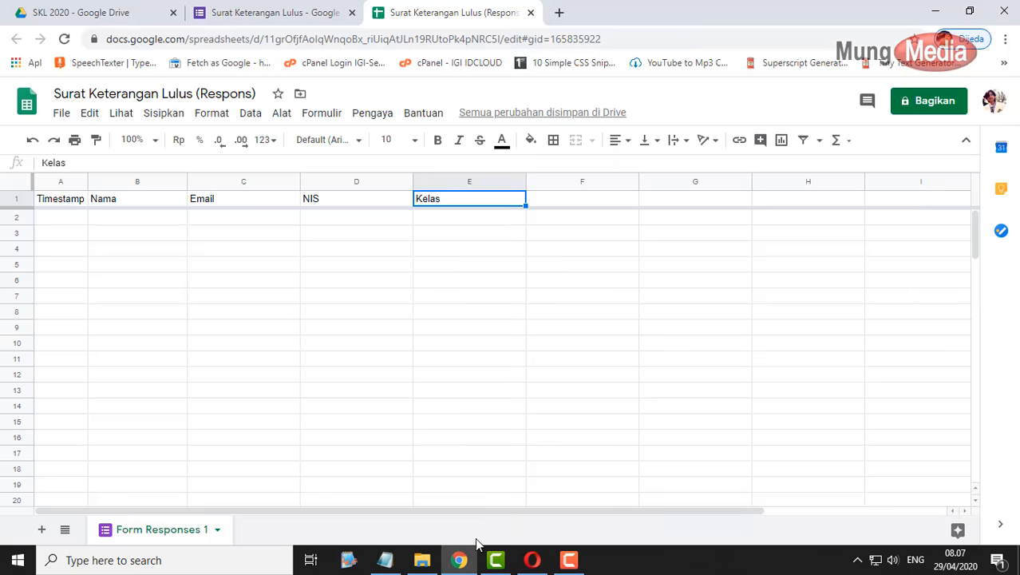
- Open the copied Format SKL 2020 spreadsheet link in a new tab and inspect the nama header formula
click(559, 13)
key(ctrl+v)
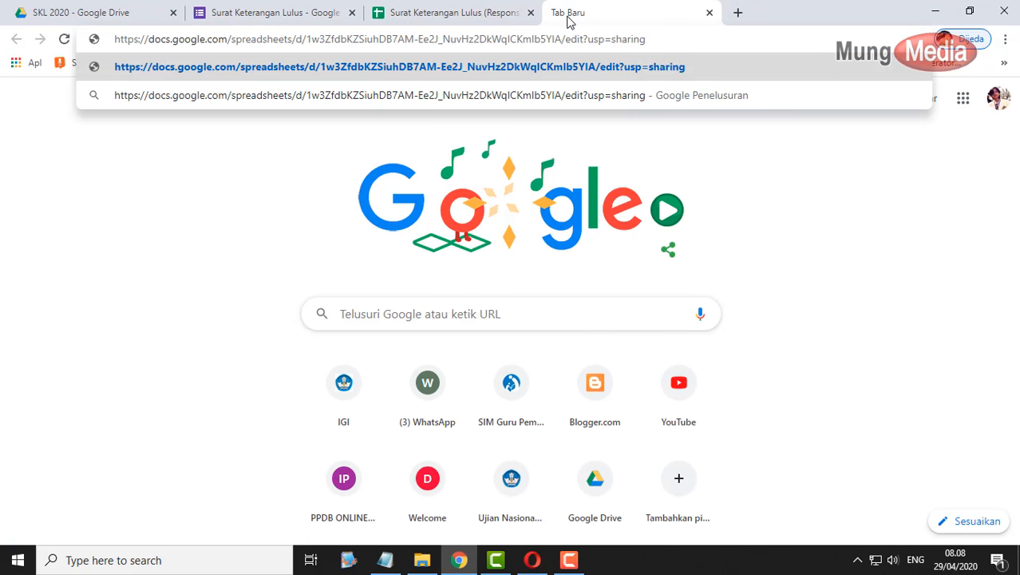
key(Return)
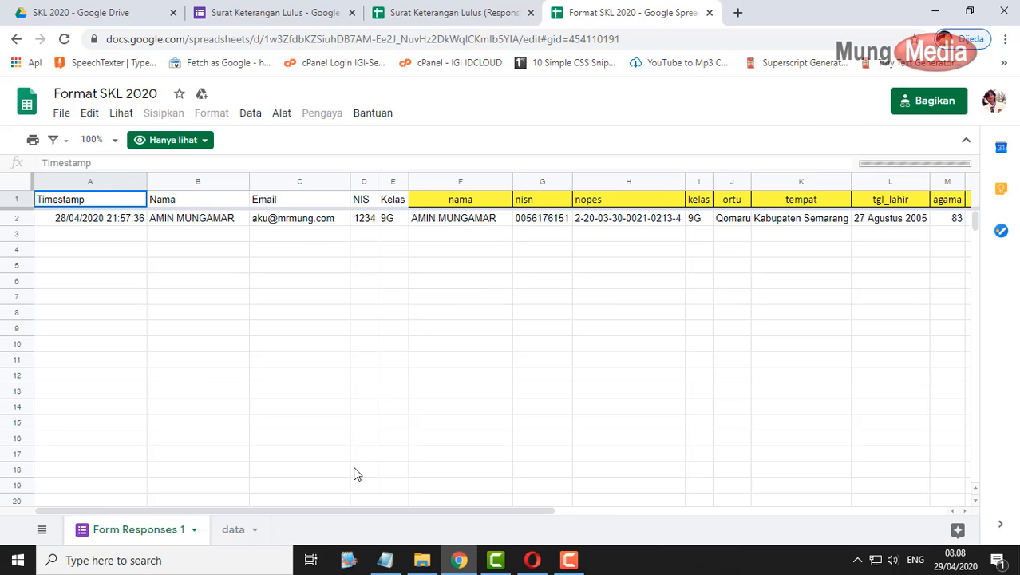
click(463, 198)
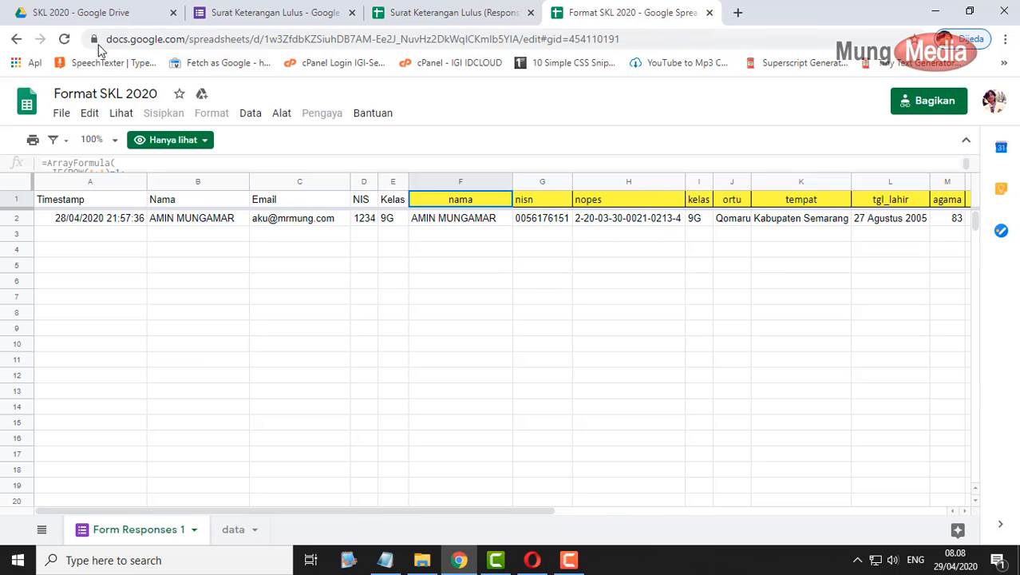
click(65, 39)
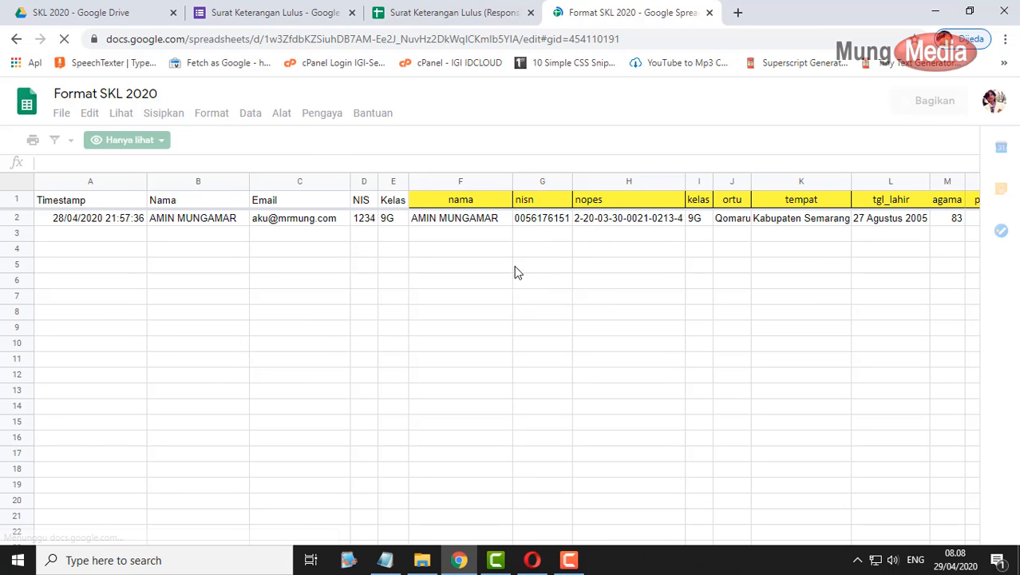
- Copy the yellow header row F1 to X1, starting at nama
click(474, 198)
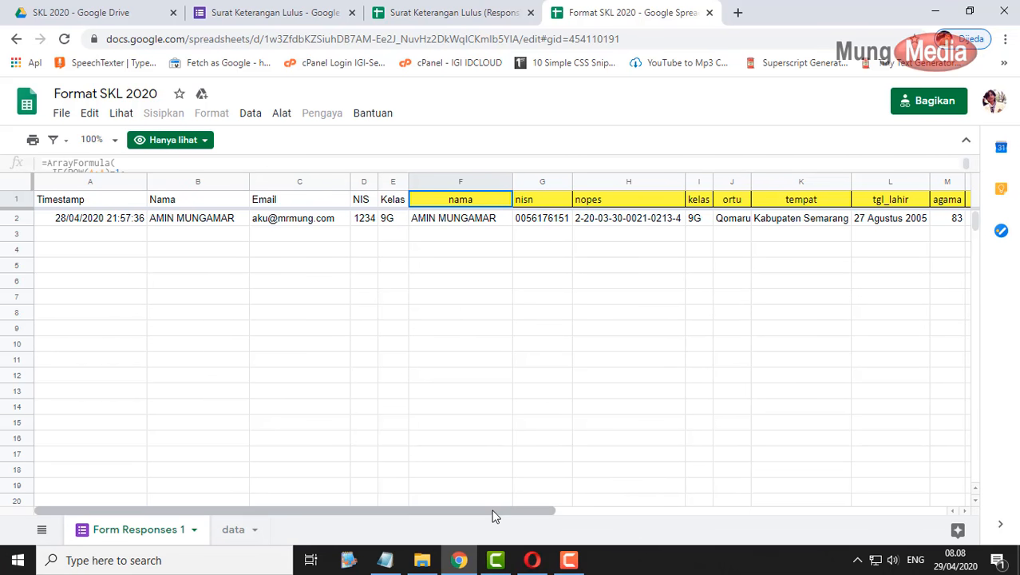
drag(494, 512, 755, 531)
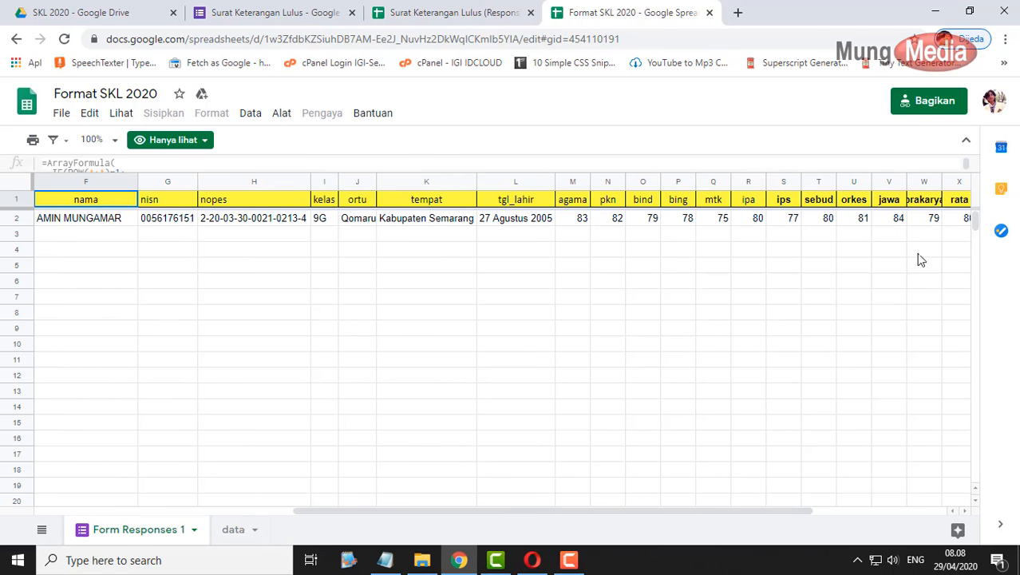
shift+click(960, 200)
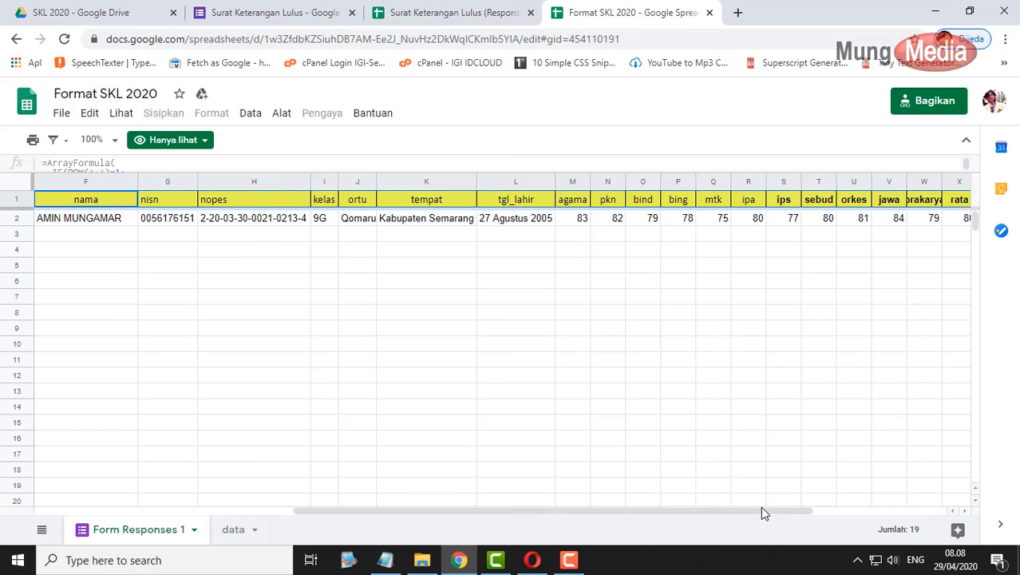
drag(760, 511, 642, 512)
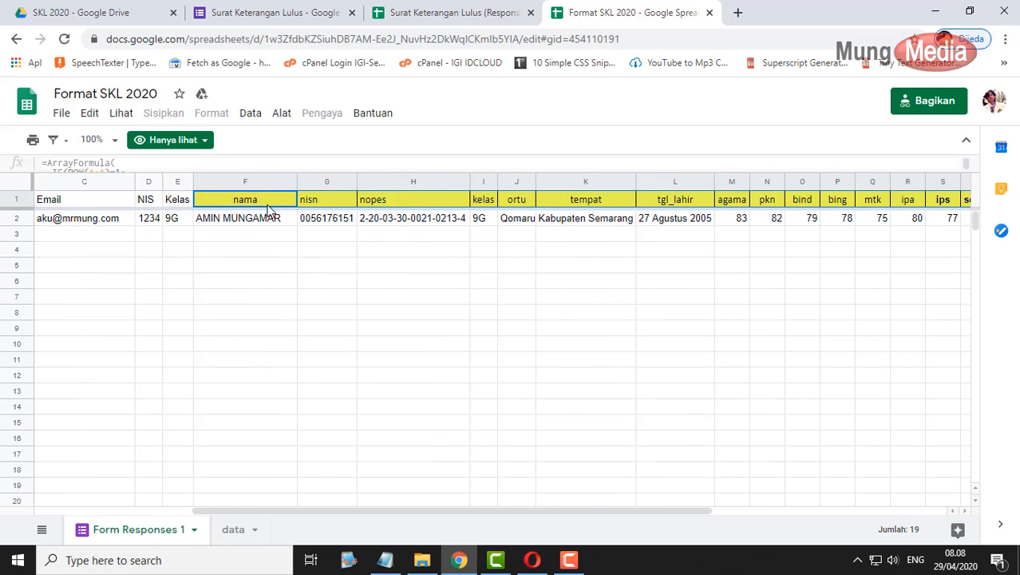
key(ctrl+c)
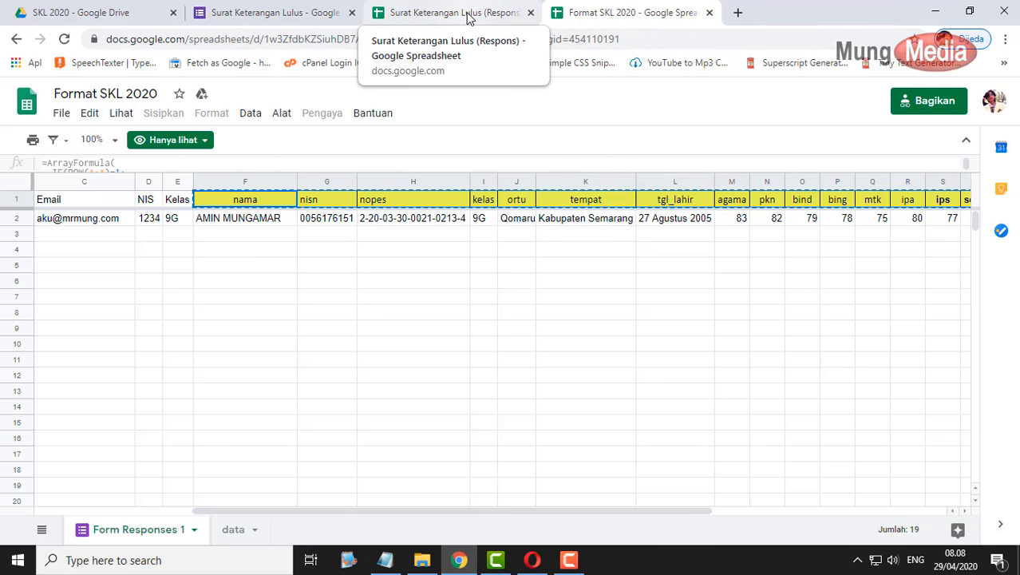
- Paste the copied headers into F1 of the Surat Keterangan Lulus (Respons) sheet
click(468, 15)
click(442, 300)
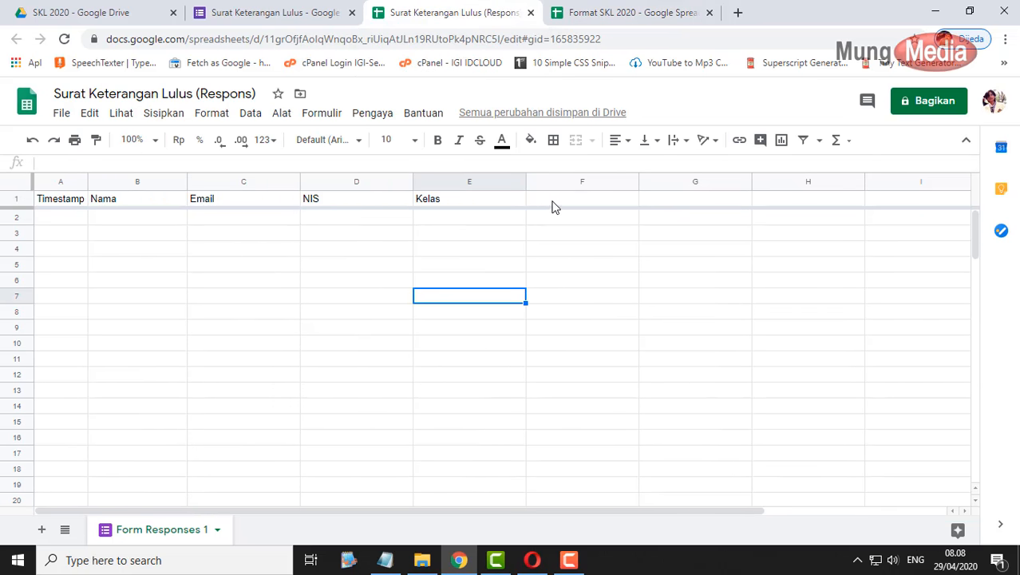
click(563, 204)
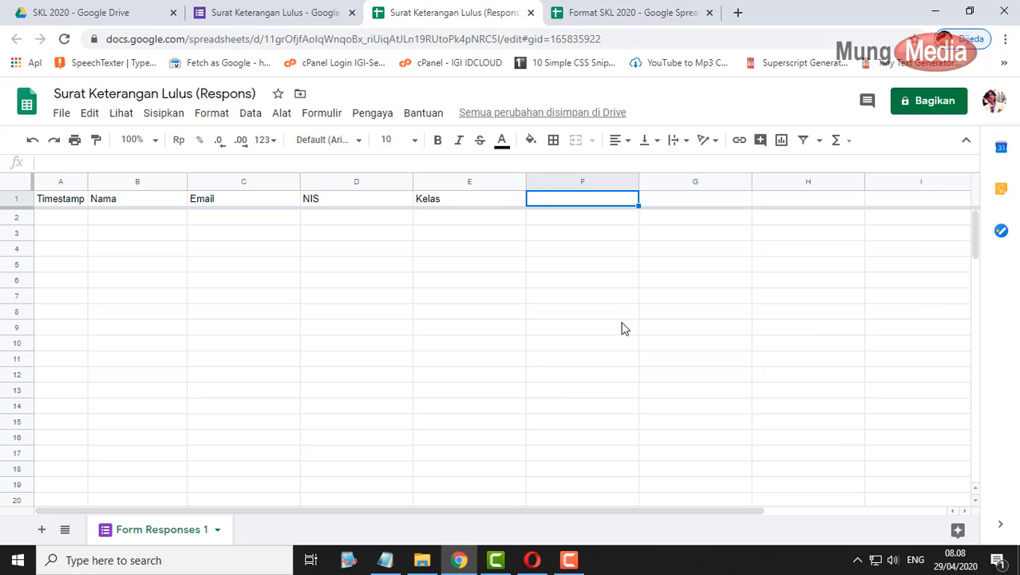
key(ctrl+v)
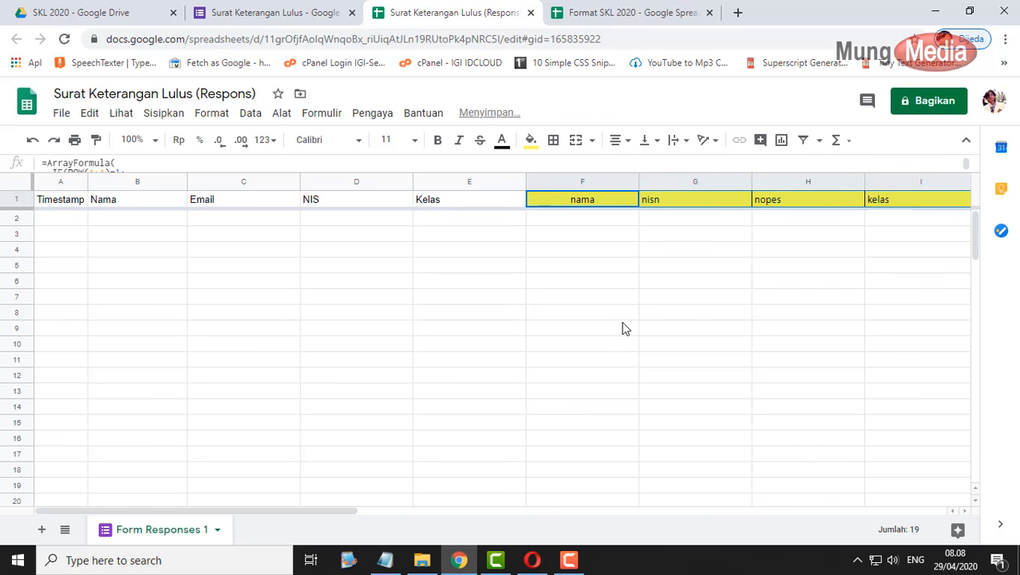
- Review F1's ArrayFormula with its VLOOKUP on column D, leaving it unchanged
double_click(578, 209)
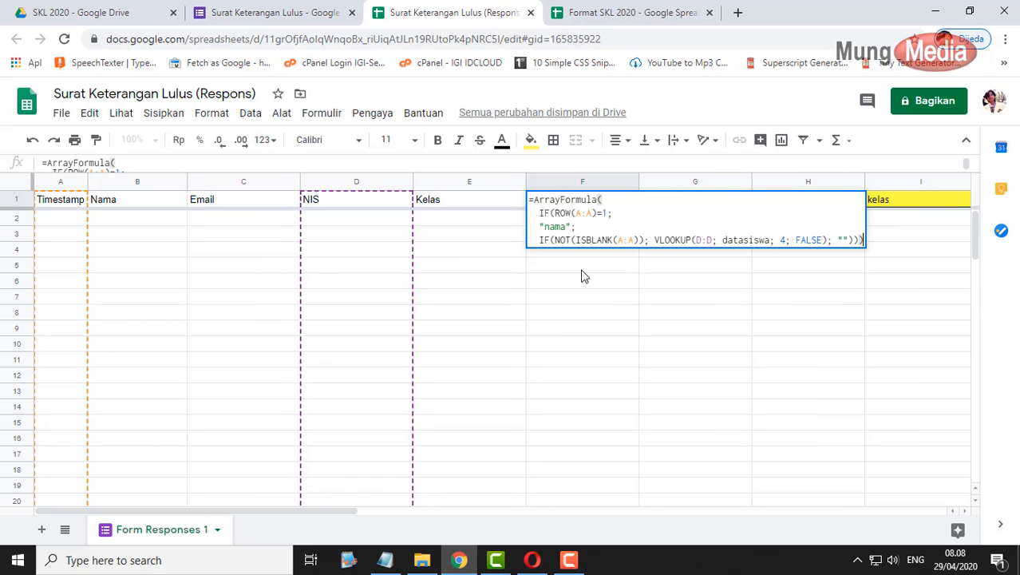
click(596, 203)
click(702, 243)
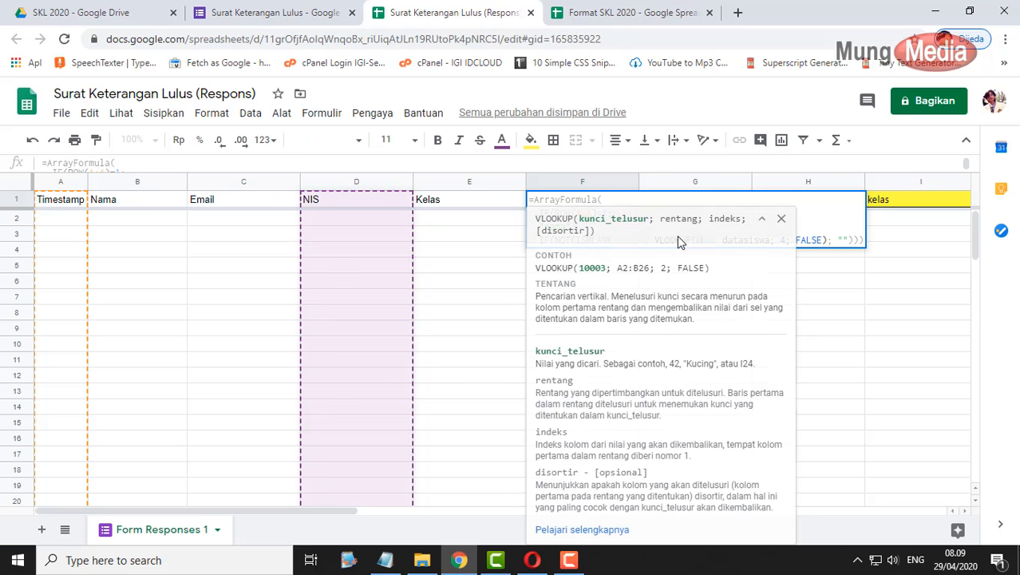
click(826, 238)
click(873, 282)
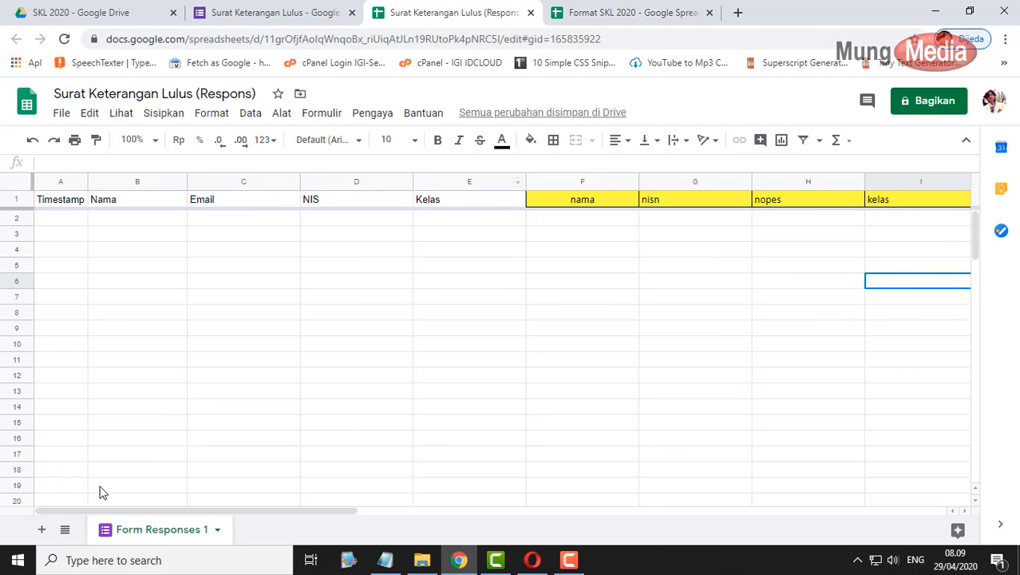
- Add a new sheet named 'data' to the response spreadsheet and select A1
click(42, 530)
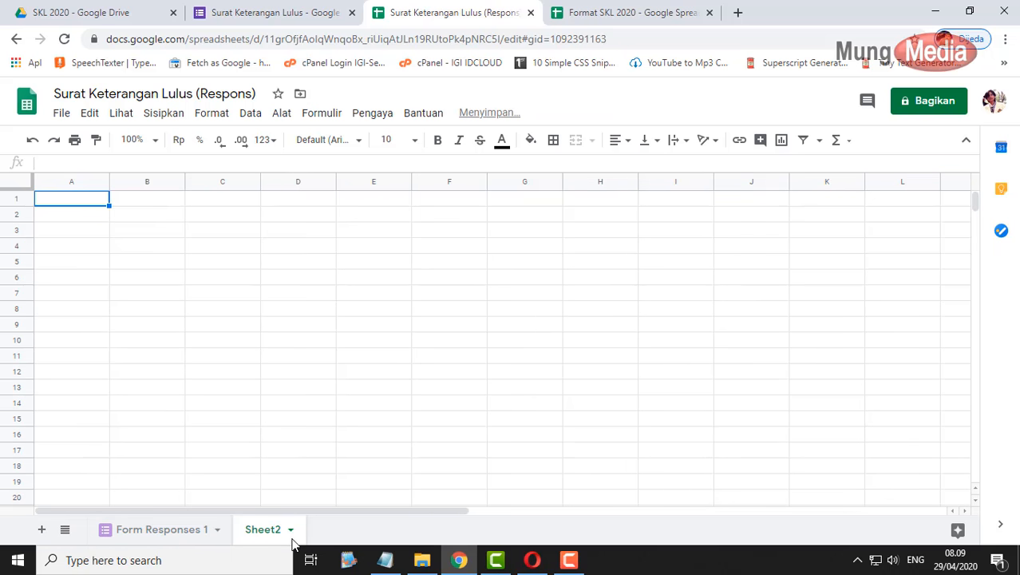
double_click(264, 531)
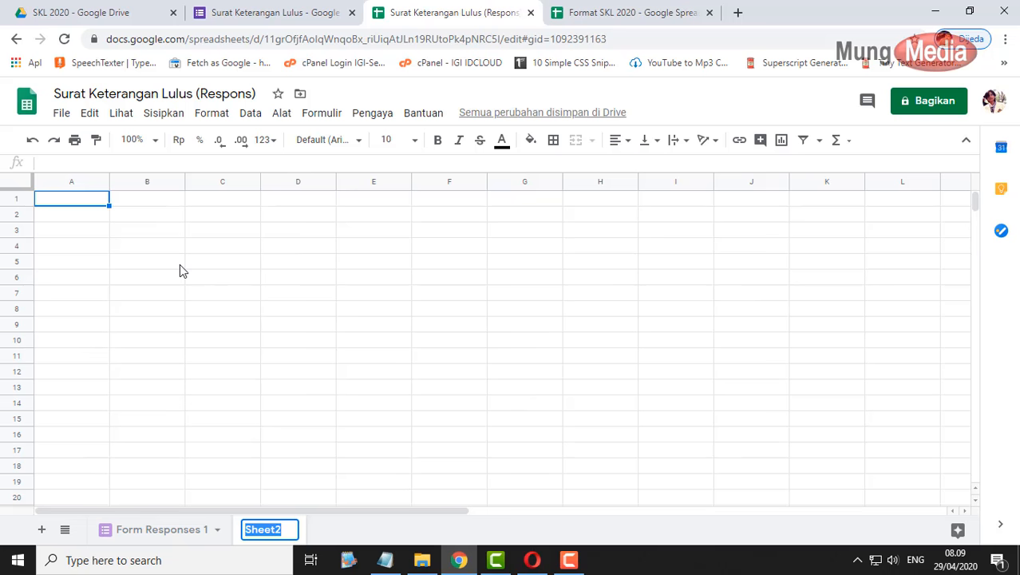
text(data)
drag(195, 262, 196, 255)
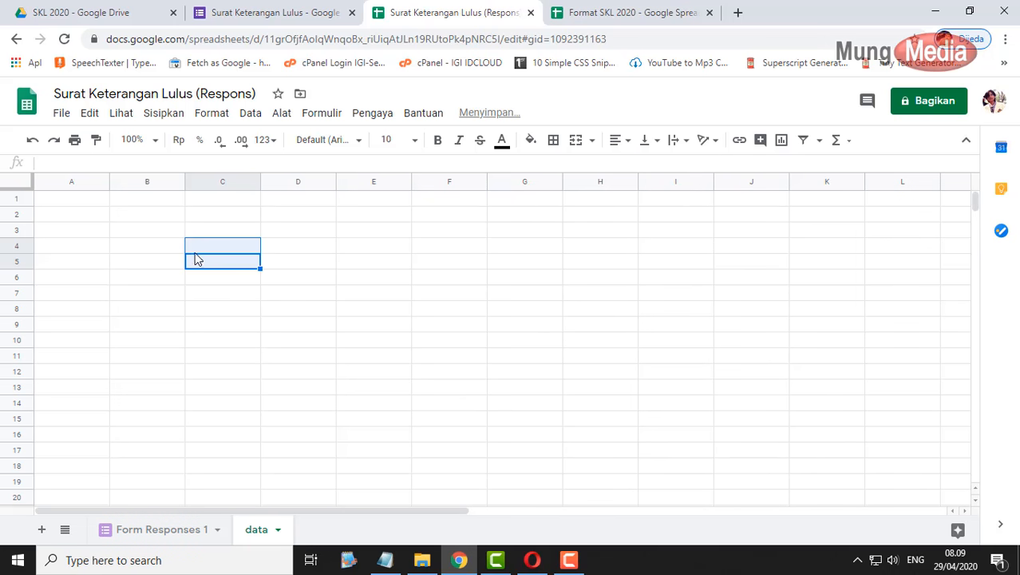
click(93, 202)
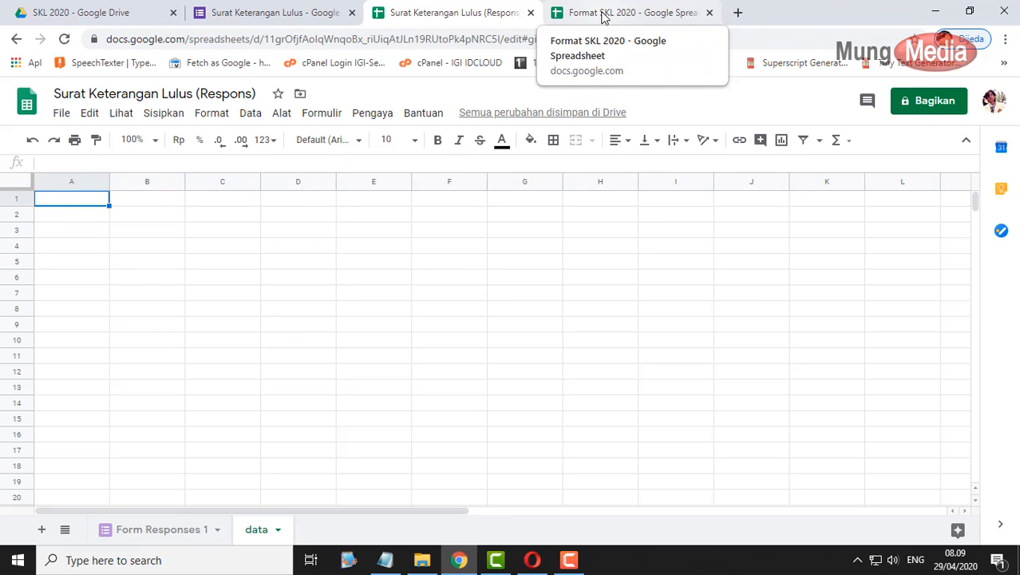
- Copy the student table from Format SKL 2020's data sheet and paste it into A1
click(603, 13)
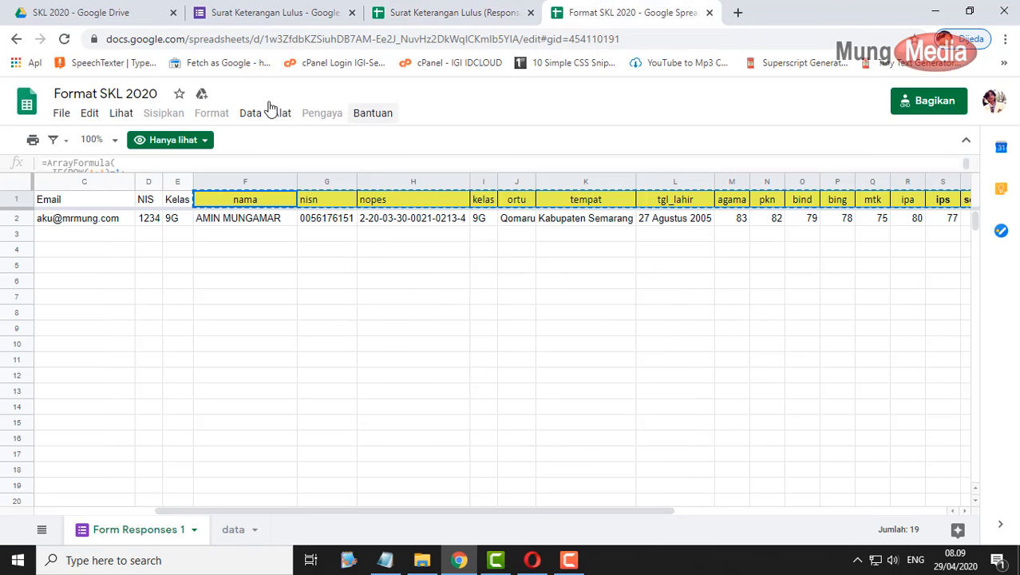
click(233, 530)
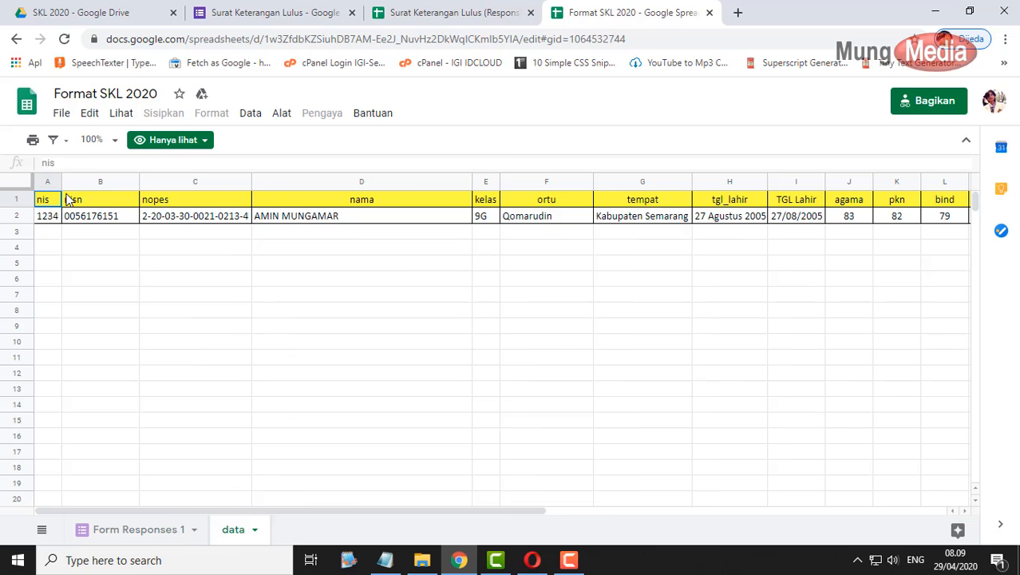
key(ctrl+shift+Right)
key(shift+Down)
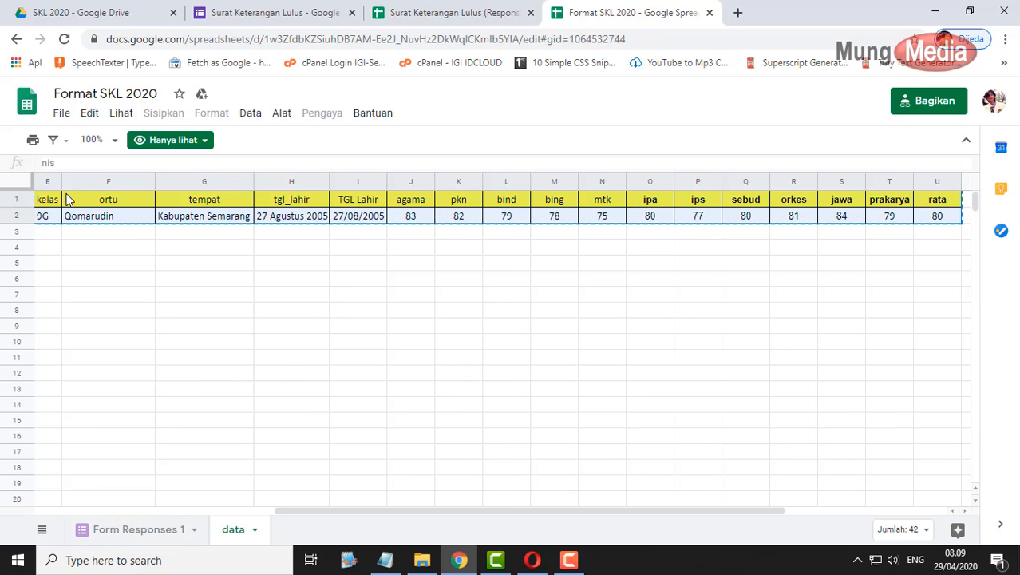
click(431, 16)
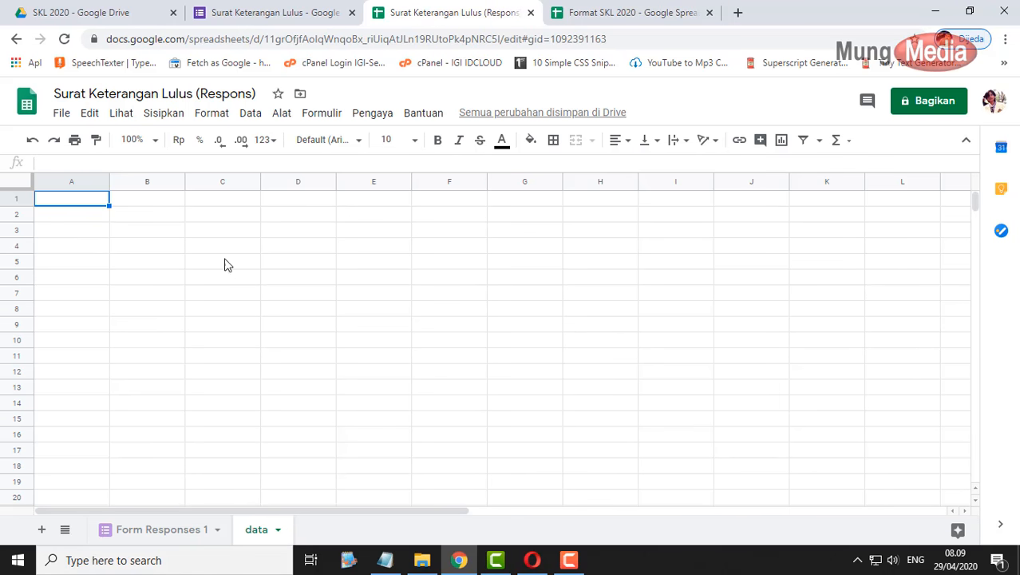
key(ctrl+v)
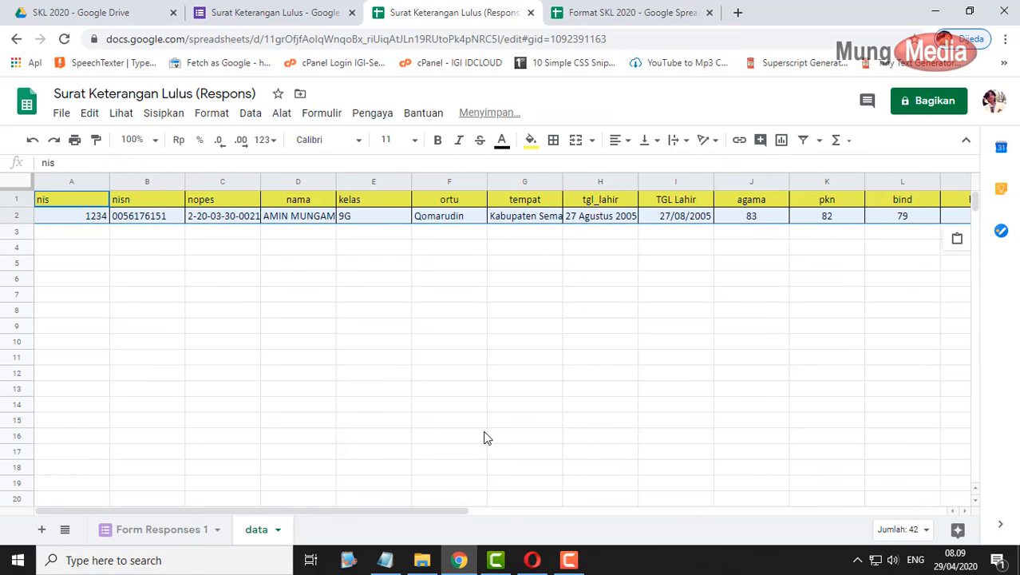
click(100, 219)
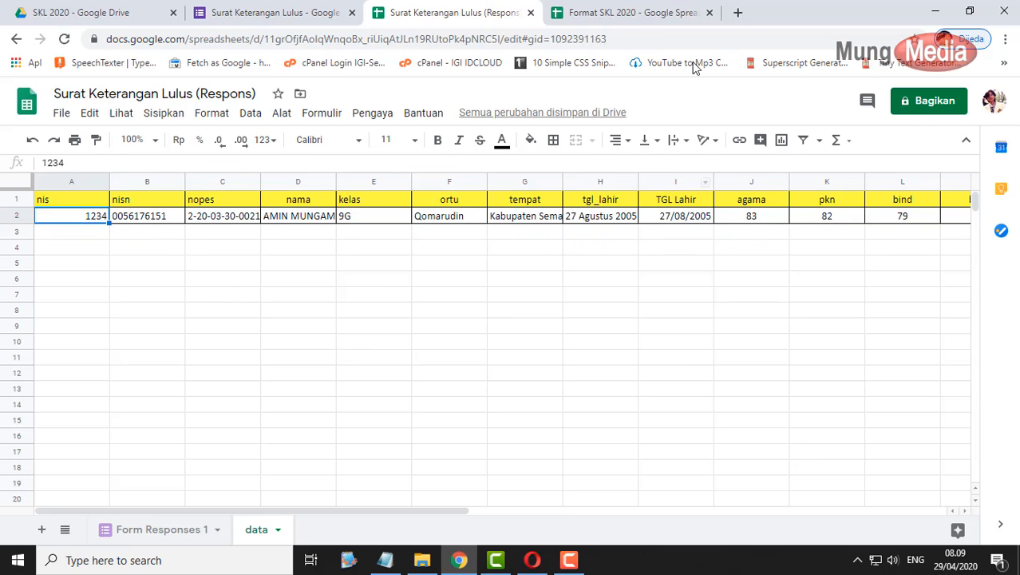
- Close the Format SKL 2020 spreadsheet and scroll across the pasted nis-to-rata data
click(710, 13)
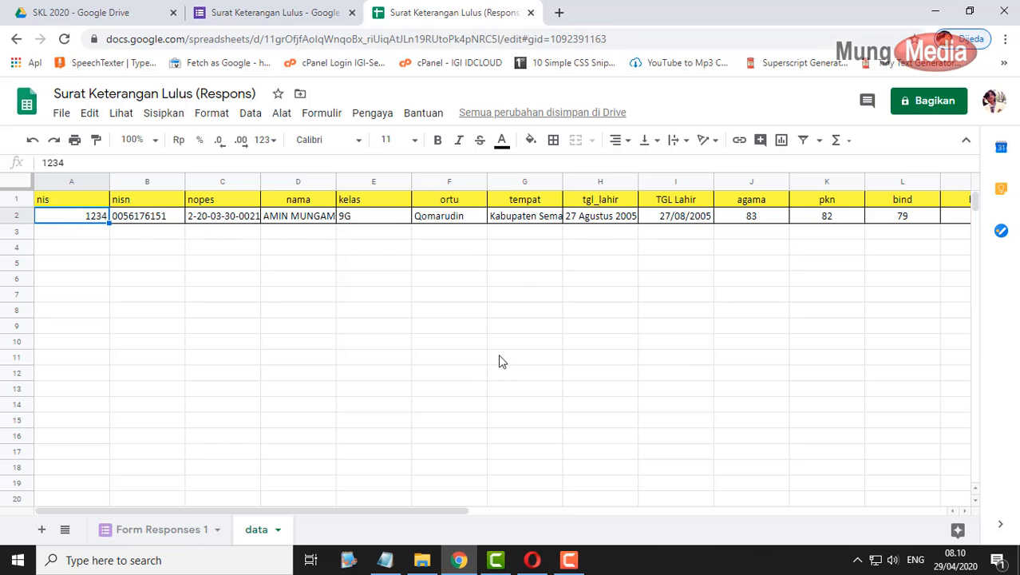
drag(462, 511, 573, 509)
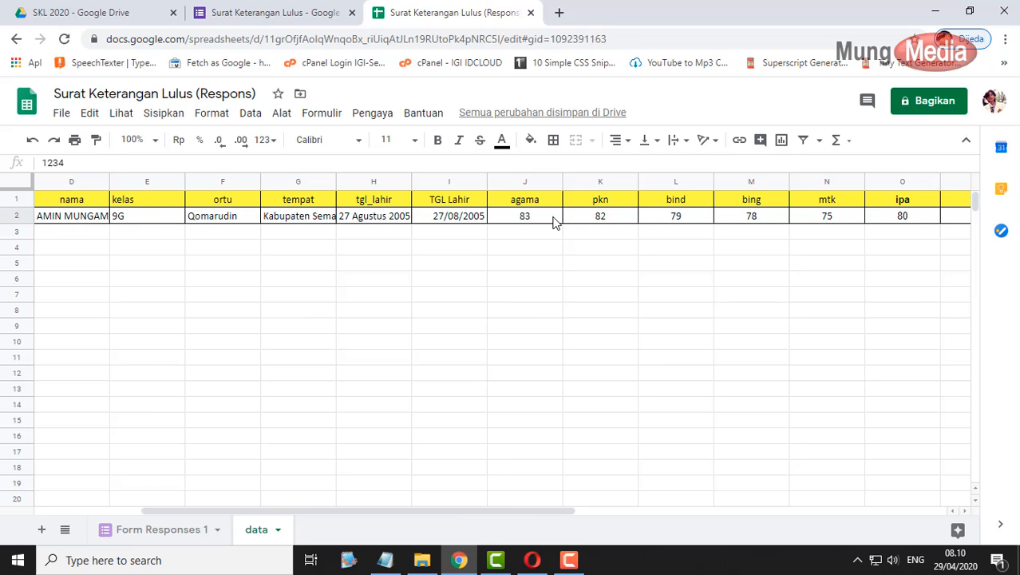
drag(569, 511, 392, 503)
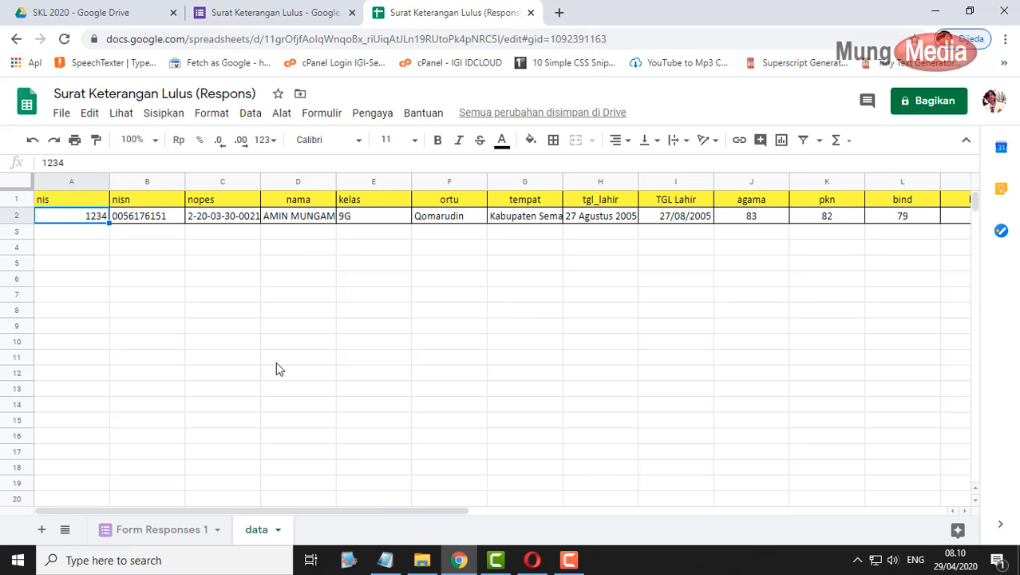
- Select columns A through U on the data sheet
click(176, 531)
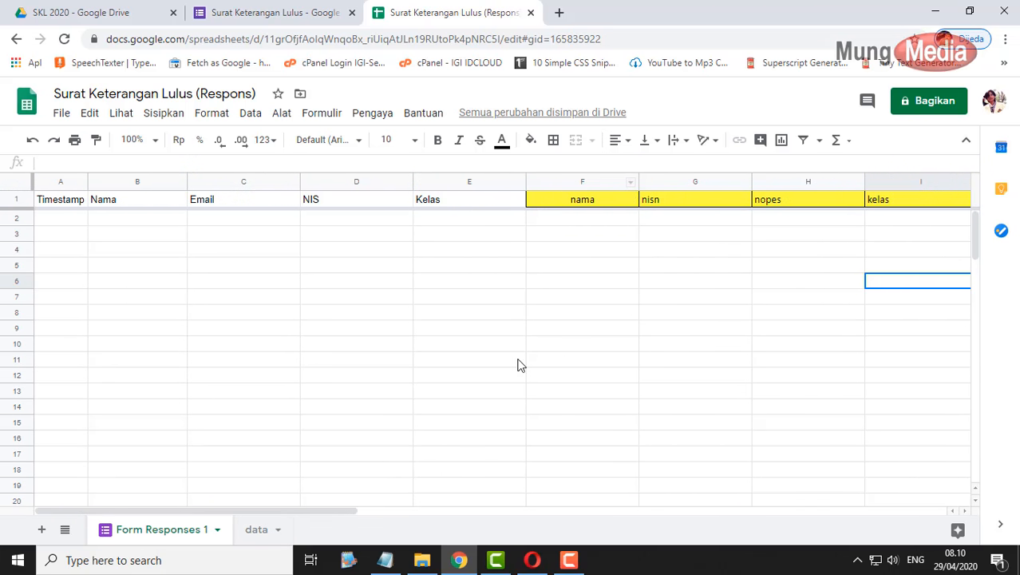
click(258, 530)
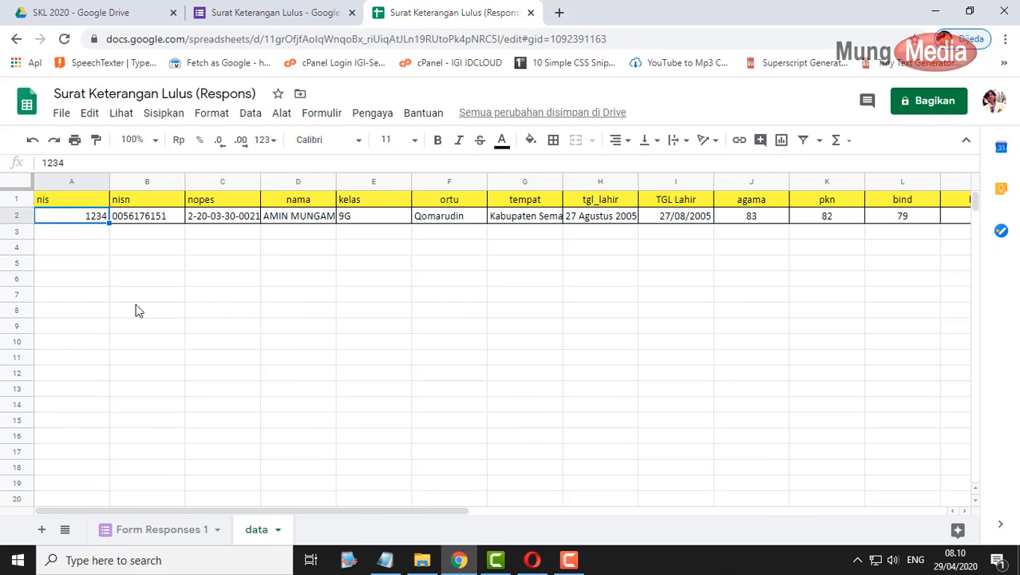
click(69, 184)
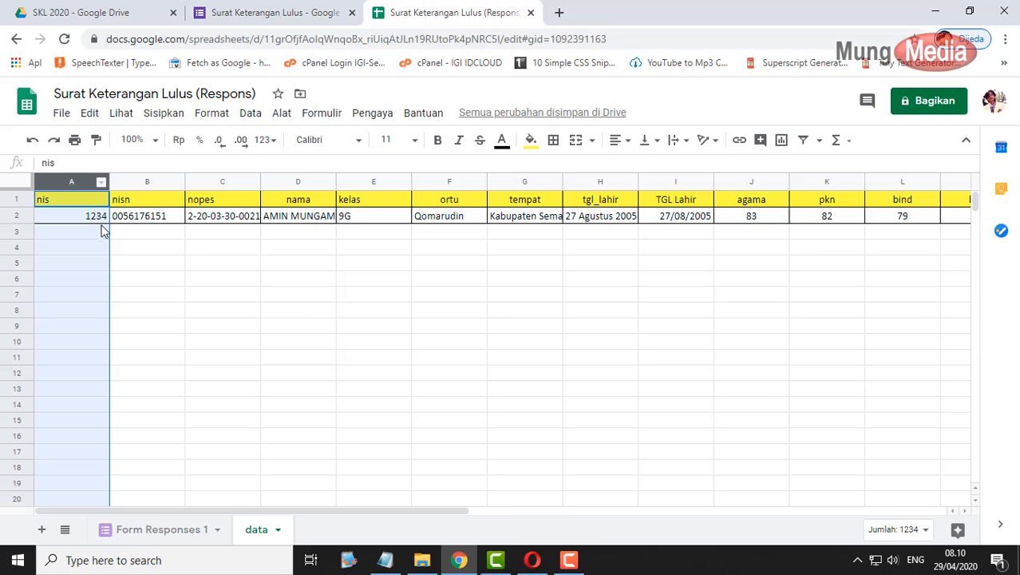
click(56, 203)
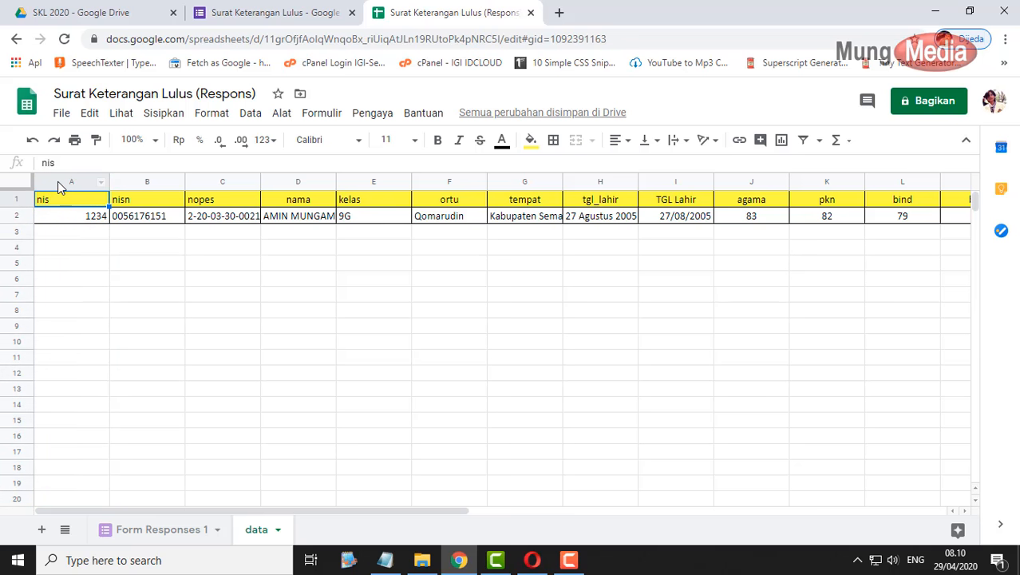
click(58, 181)
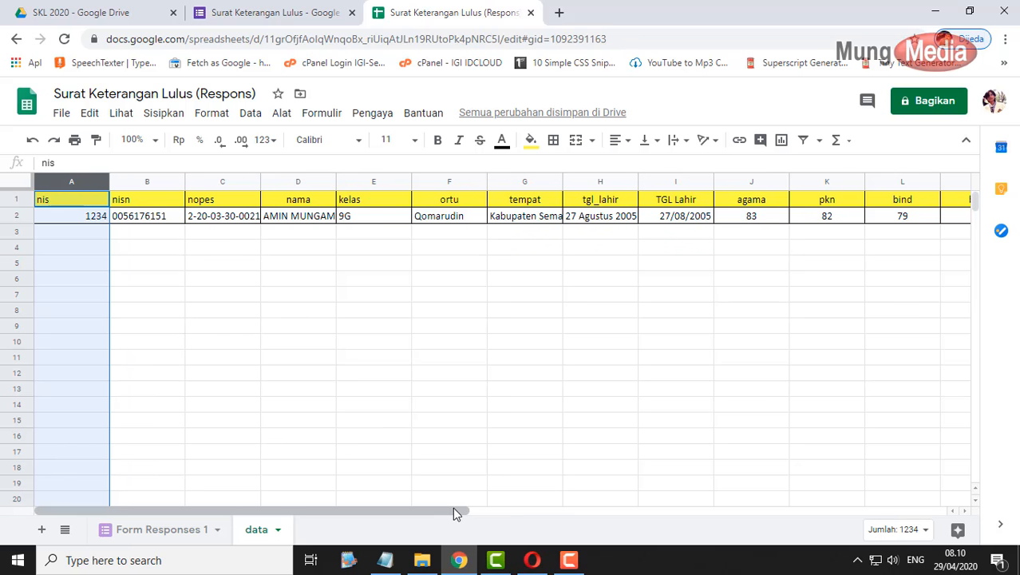
drag(452, 509, 898, 521)
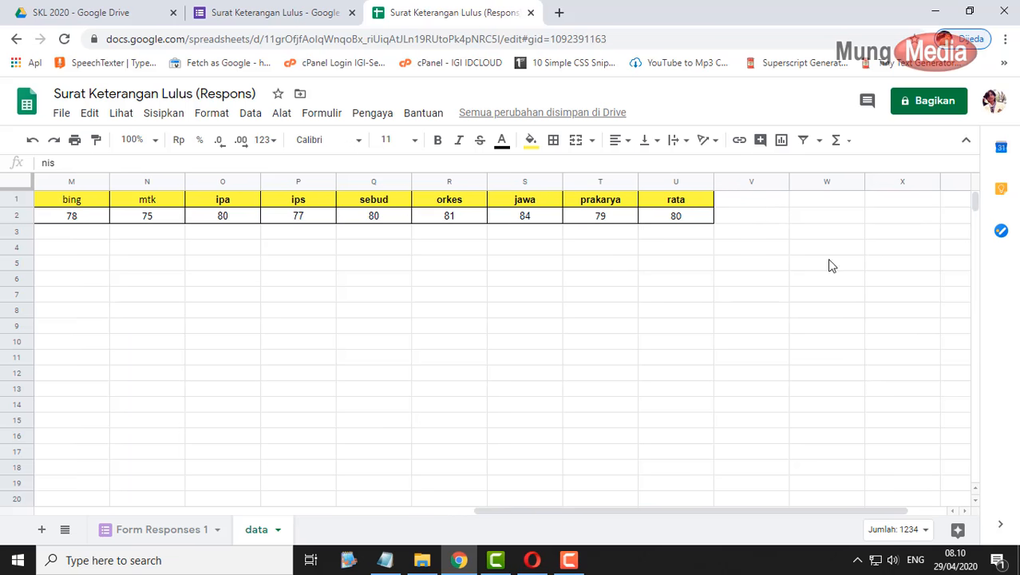
shift+click(704, 186)
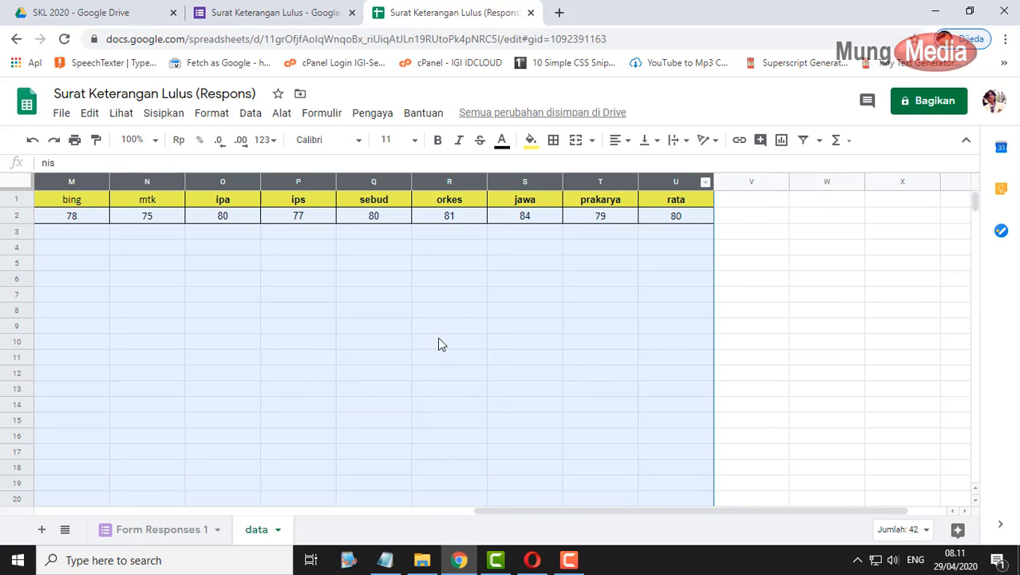
- Save the selection as the named range 'datasiswa' (data!A:U) and close the panel
click(250, 113)
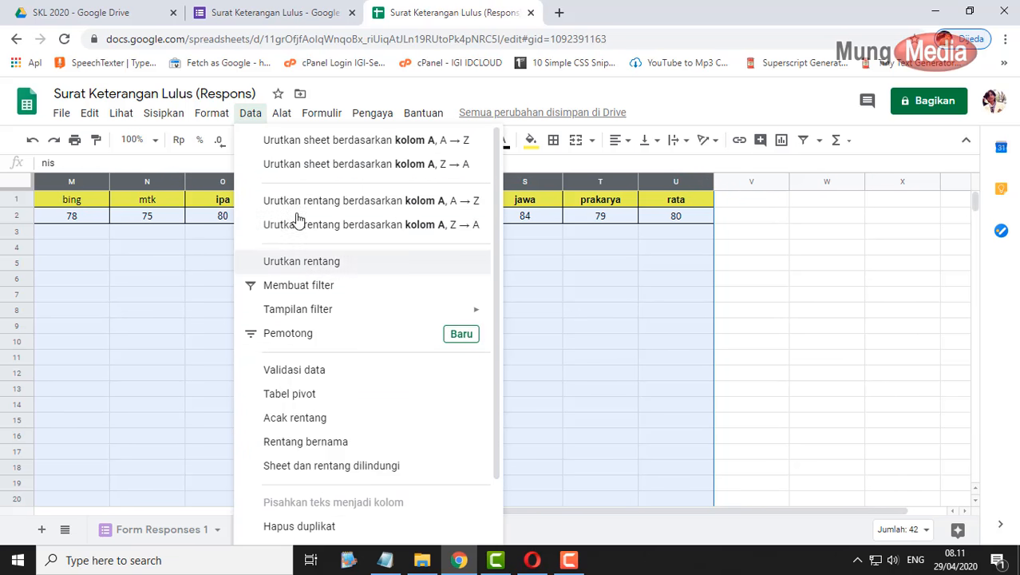
click(329, 443)
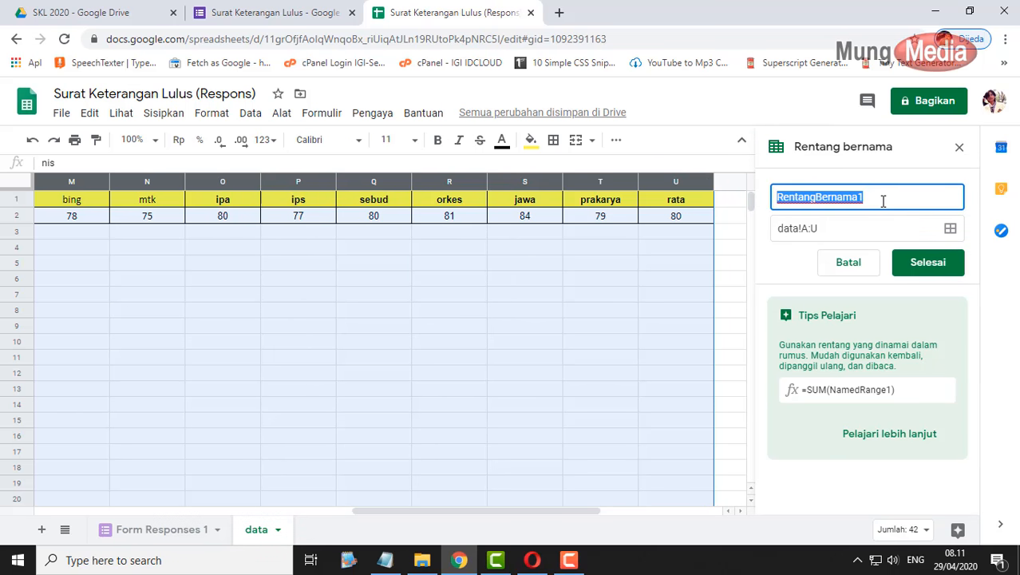
text(datasiswa)
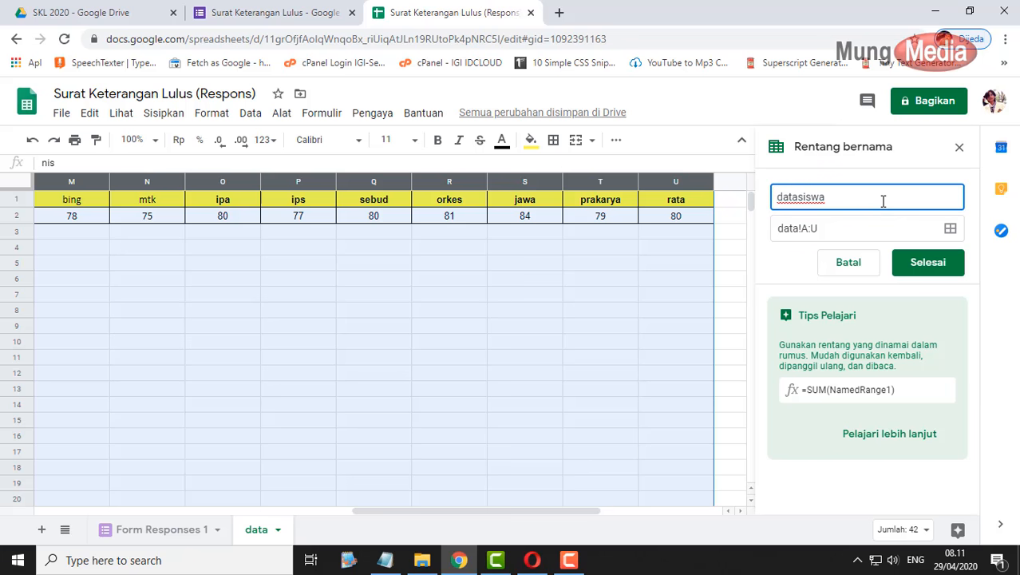
click(920, 264)
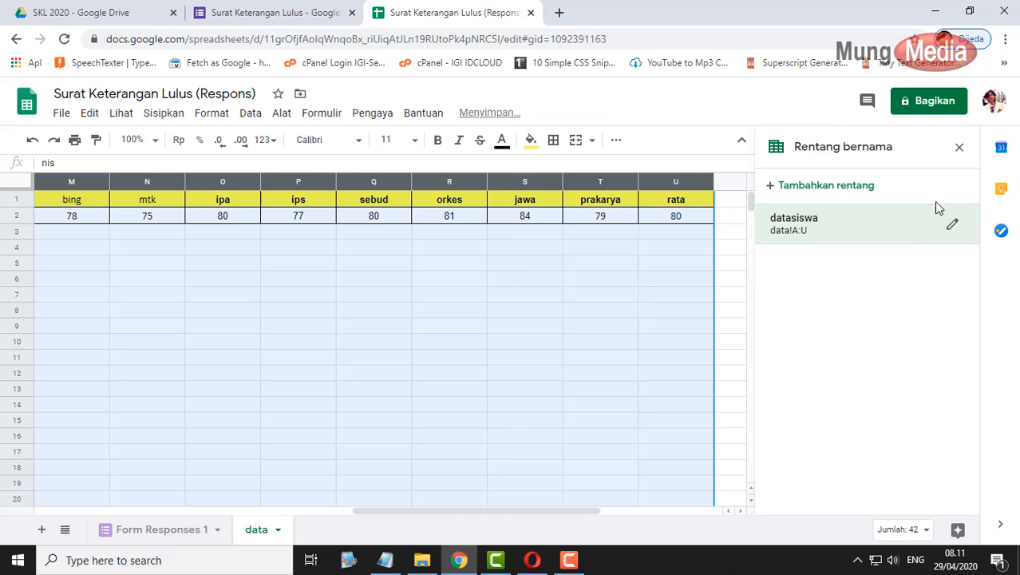
click(958, 147)
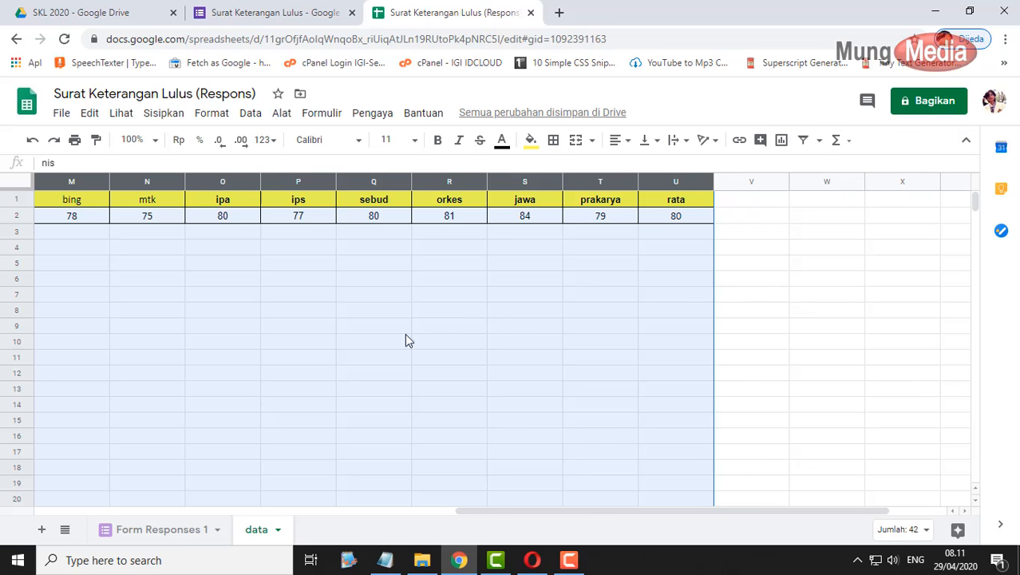
- From the Form Responses 1 sheet, find Autocrat among available add-ons and start installing it
click(176, 530)
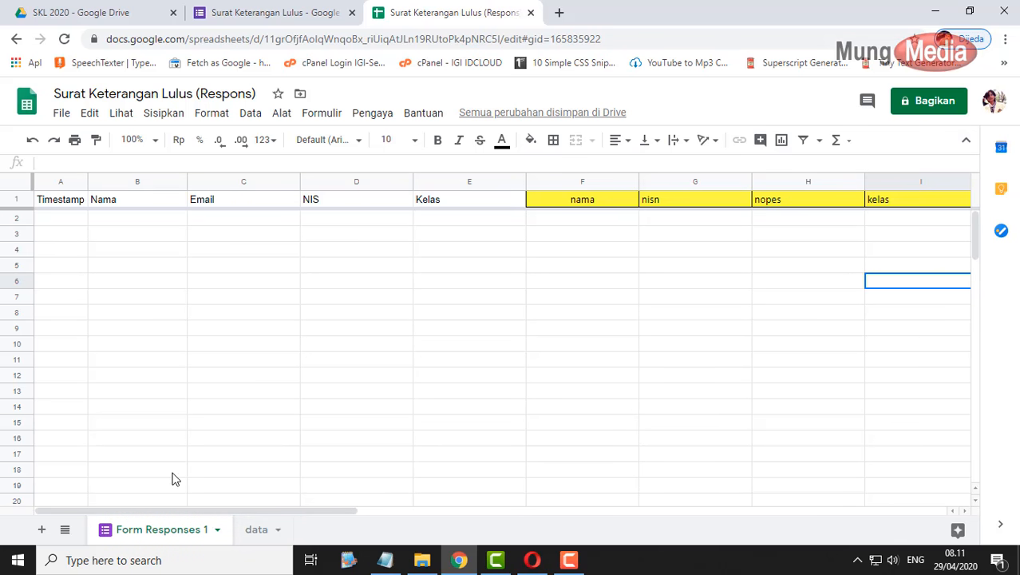
click(358, 224)
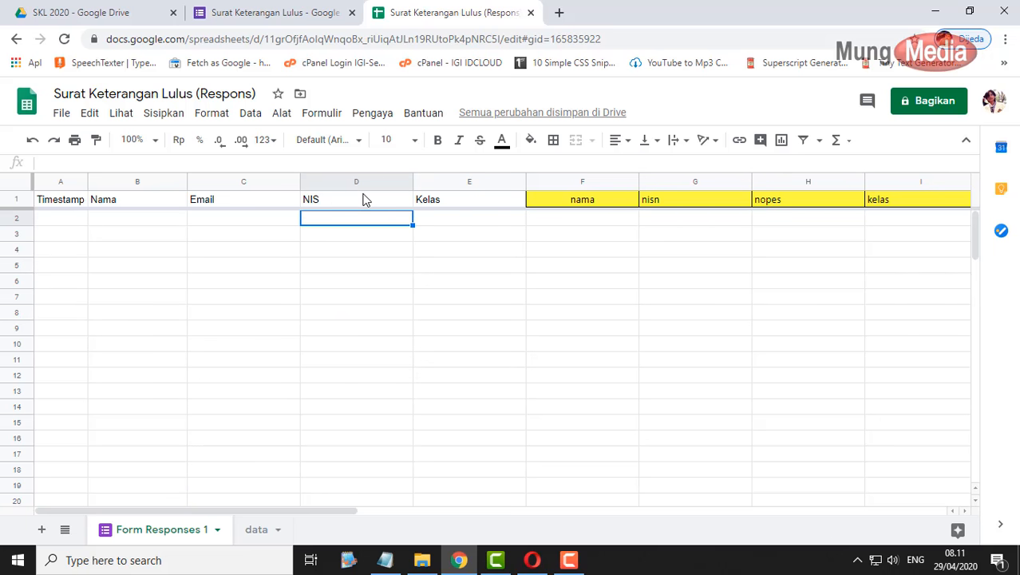
click(377, 116)
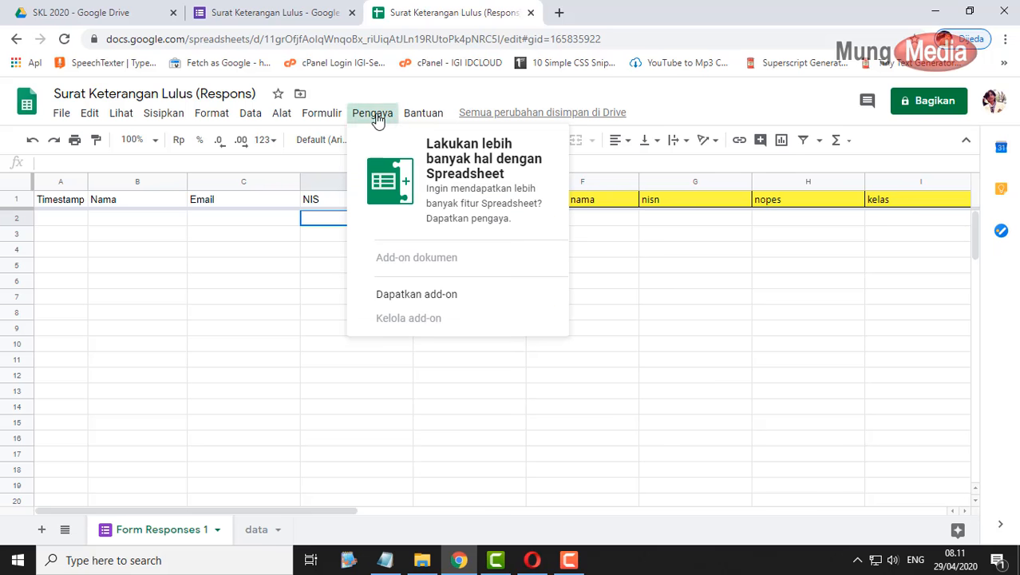
click(418, 297)
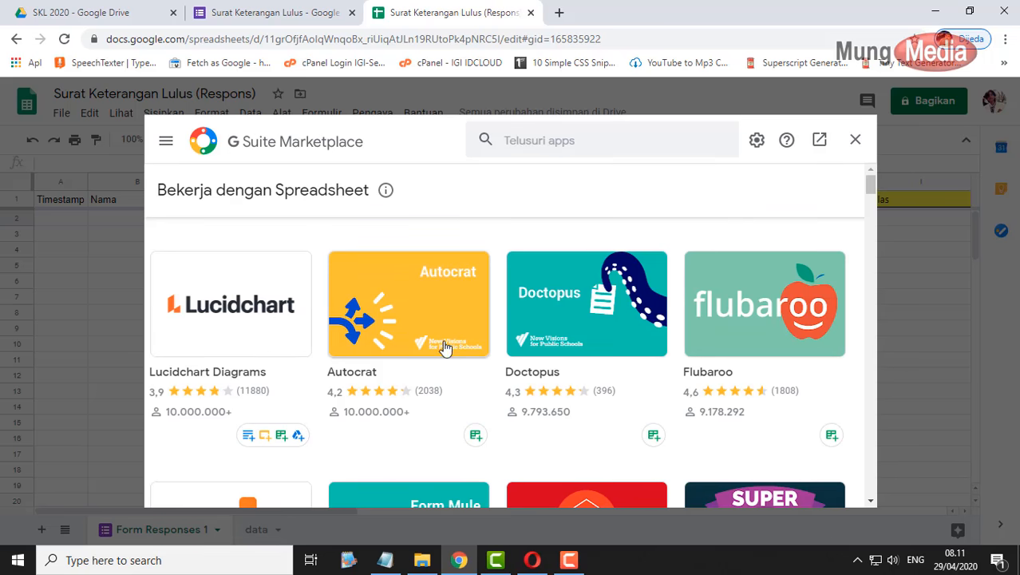
click(418, 291)
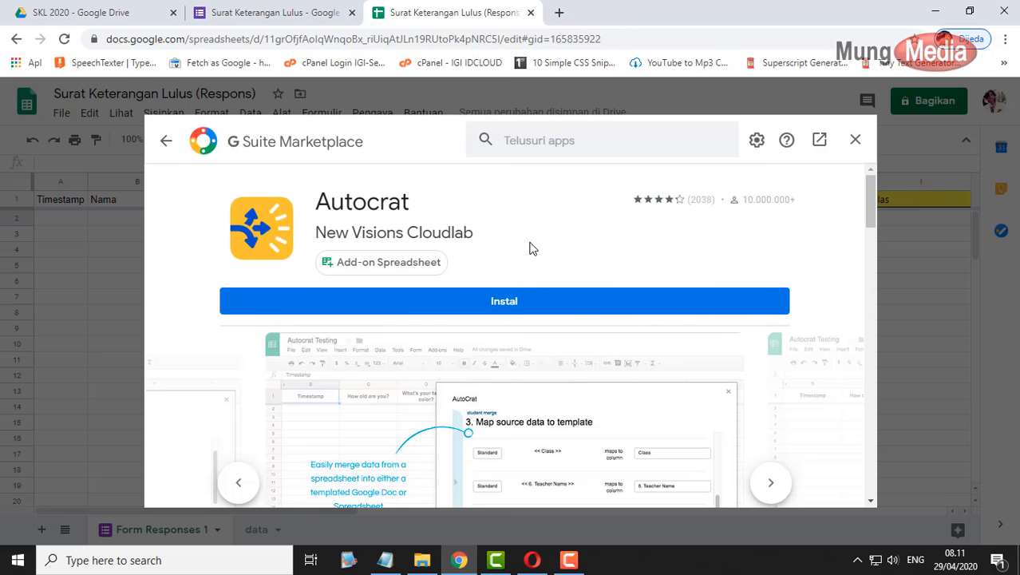
click(517, 306)
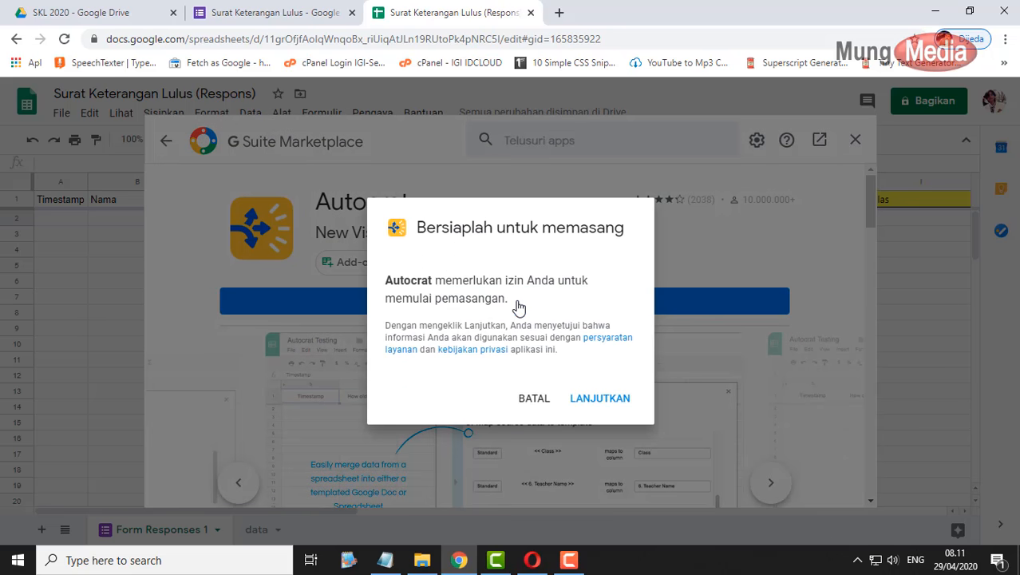
- Grant Autocrat access with your Google account, dismiss the completion message, and close the Marketplace
click(601, 399)
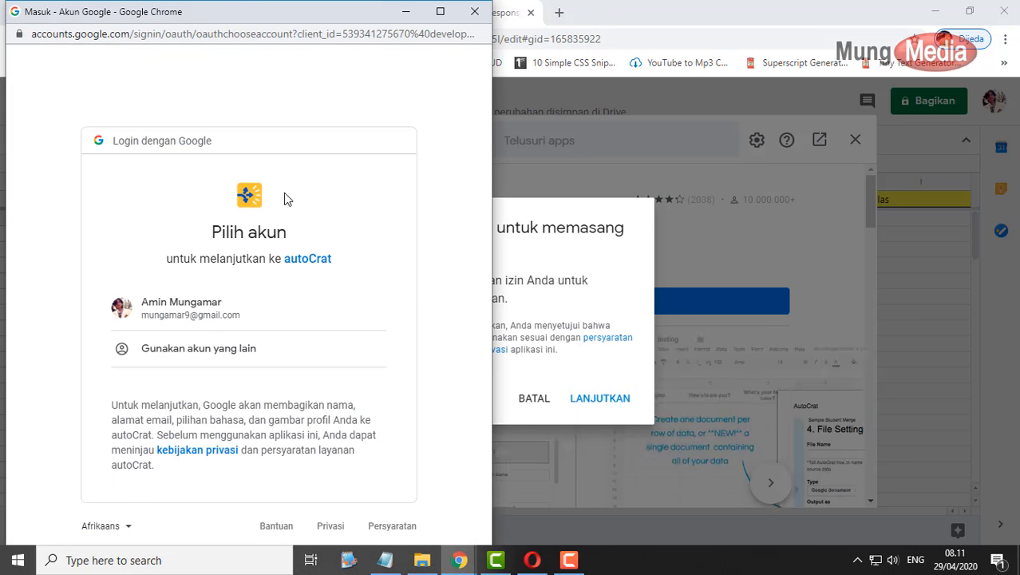
click(236, 310)
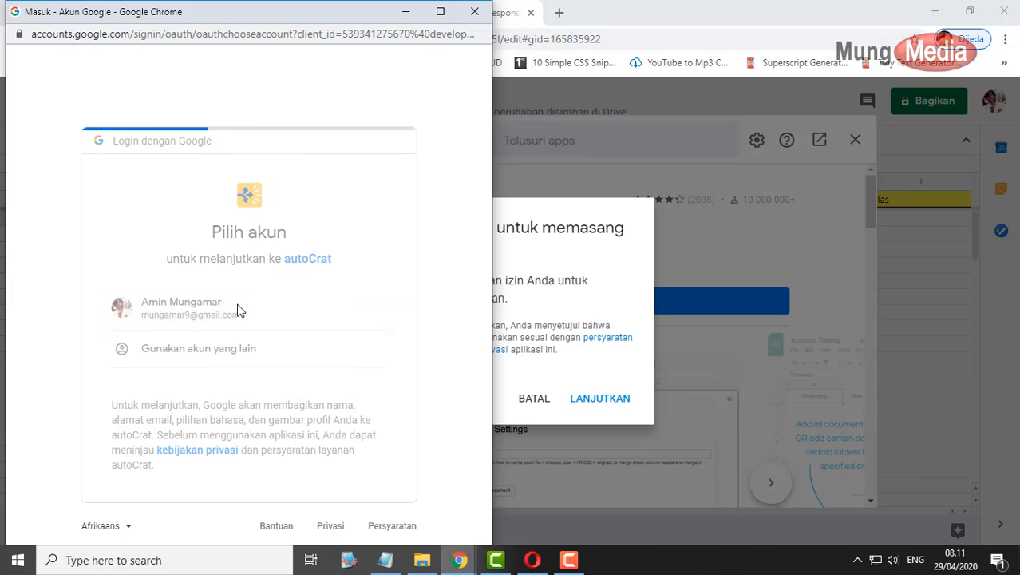
scroll(362, 283, down, 7)
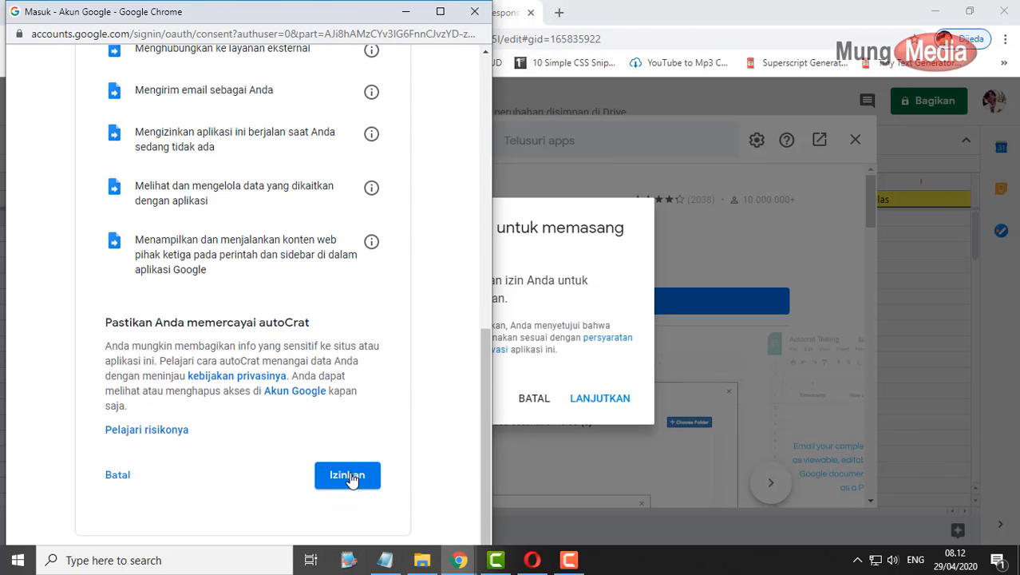
click(353, 476)
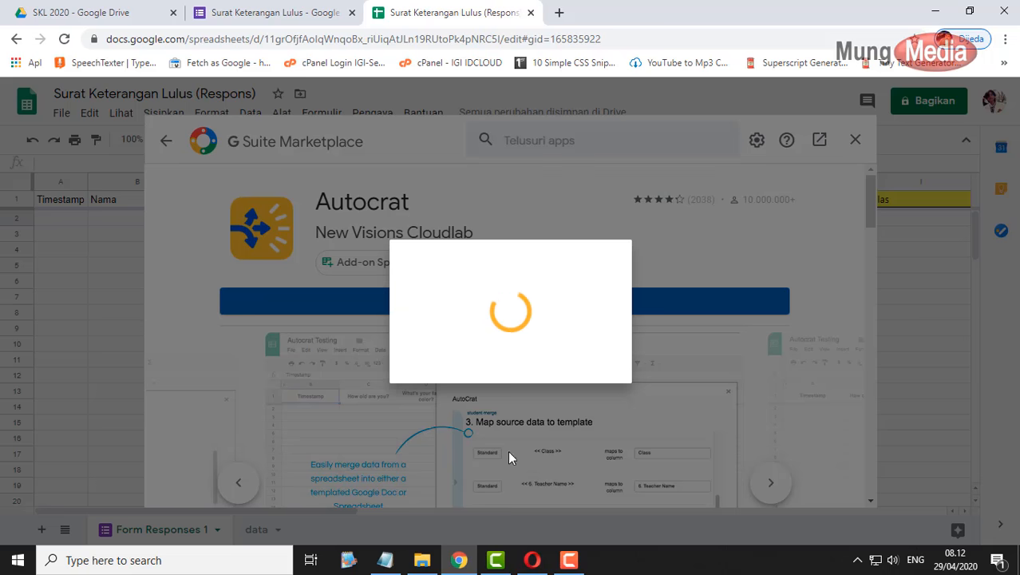
click(569, 559)
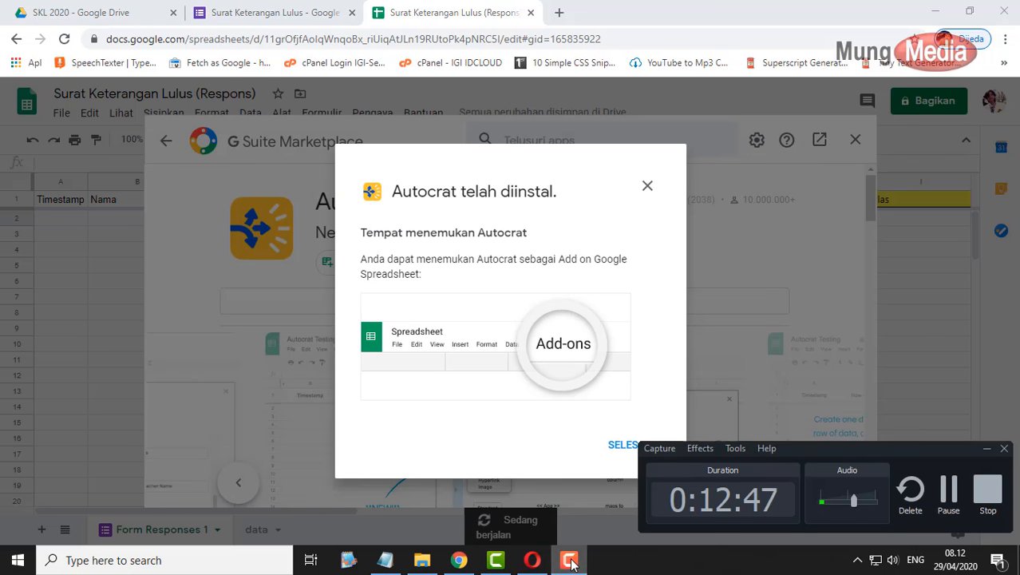
click(569, 559)
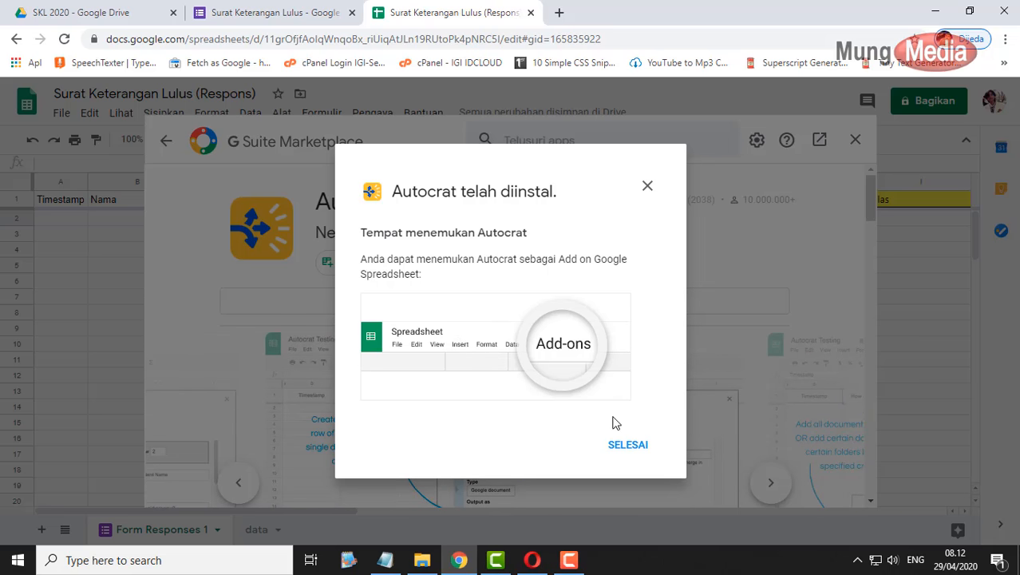
click(622, 447)
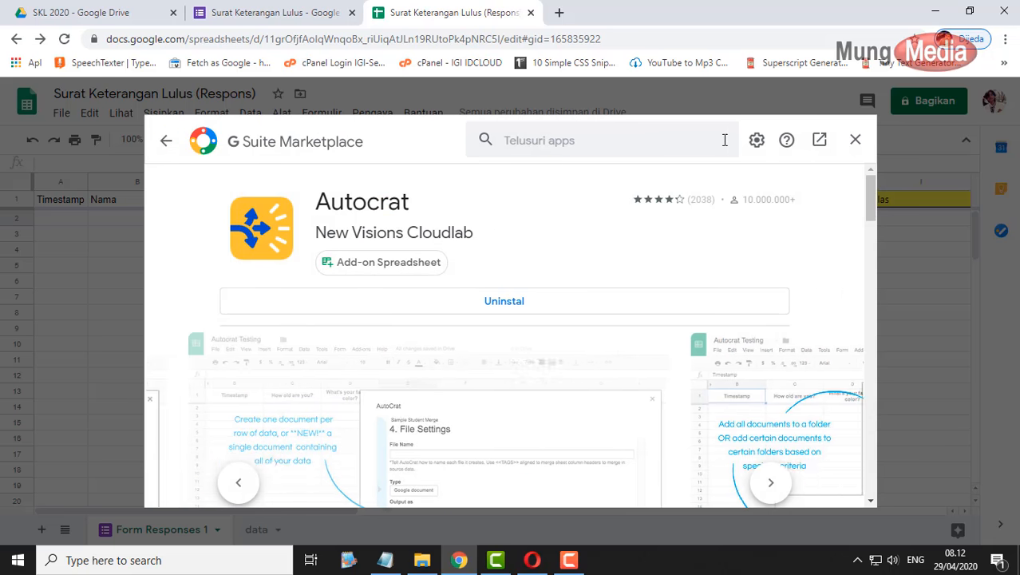
click(855, 141)
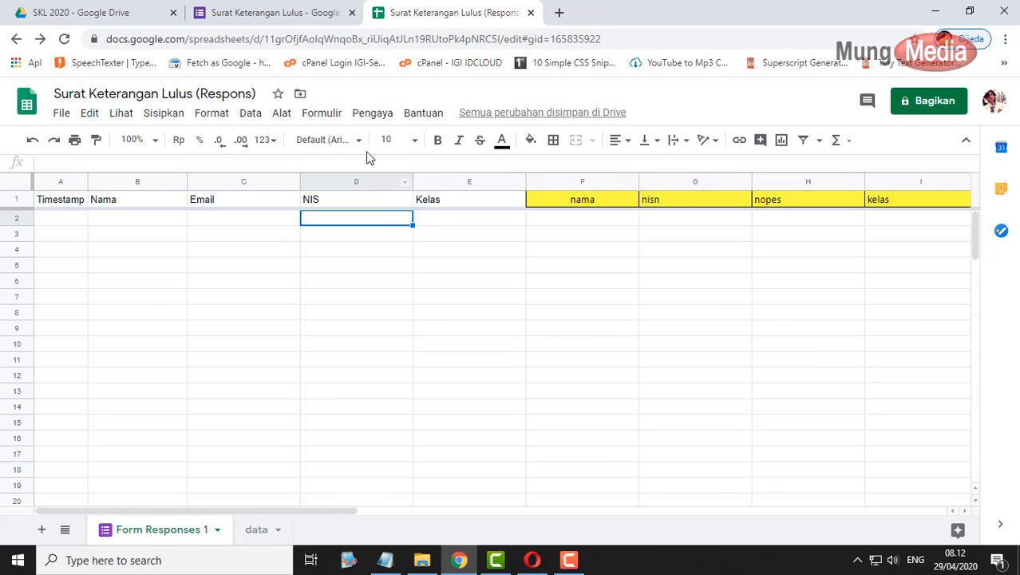
- Launch Autocrat and create a new merge job named 'SKL 2020'
click(372, 120)
mouse_move(401, 179)
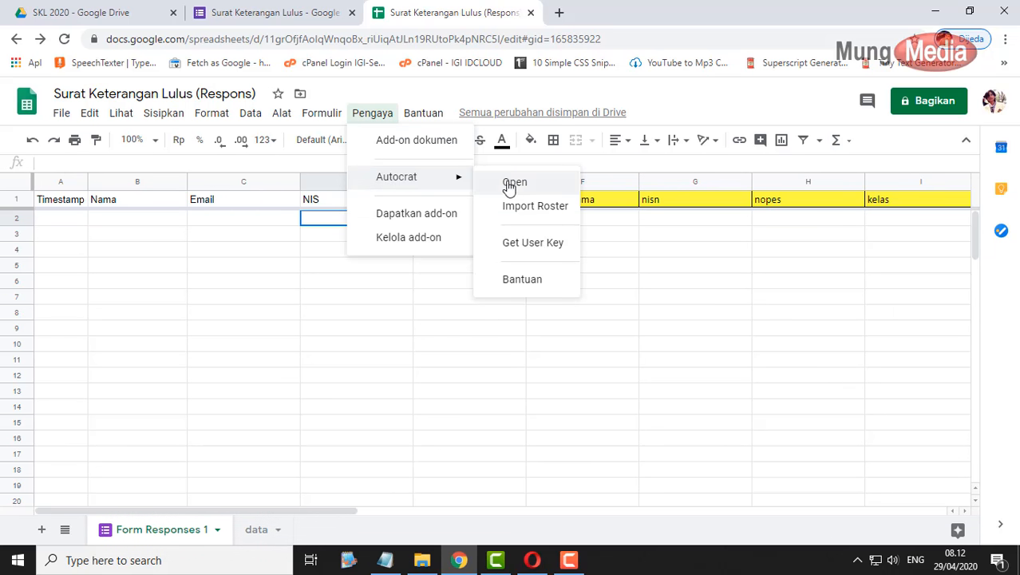
click(518, 186)
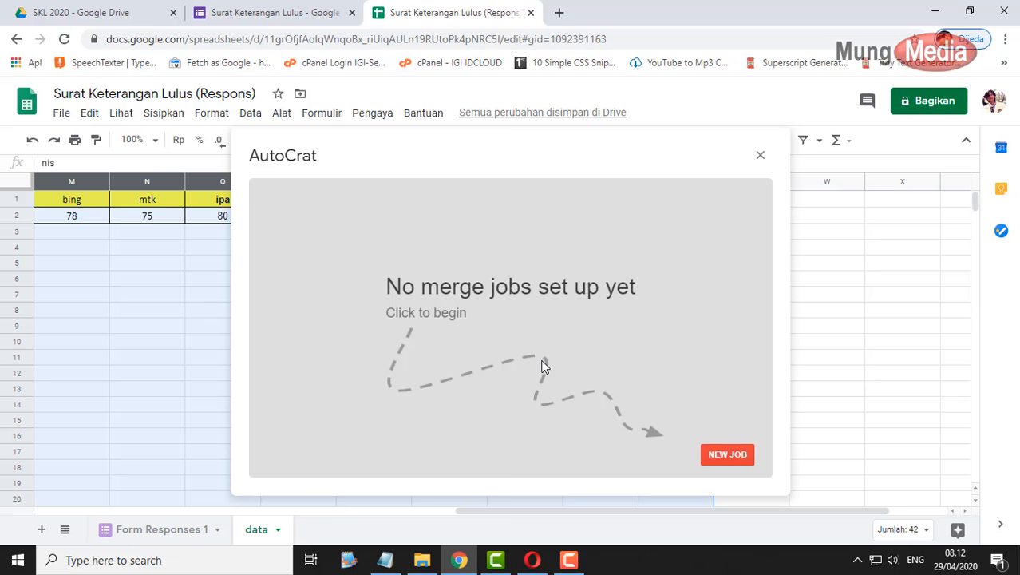
click(732, 454)
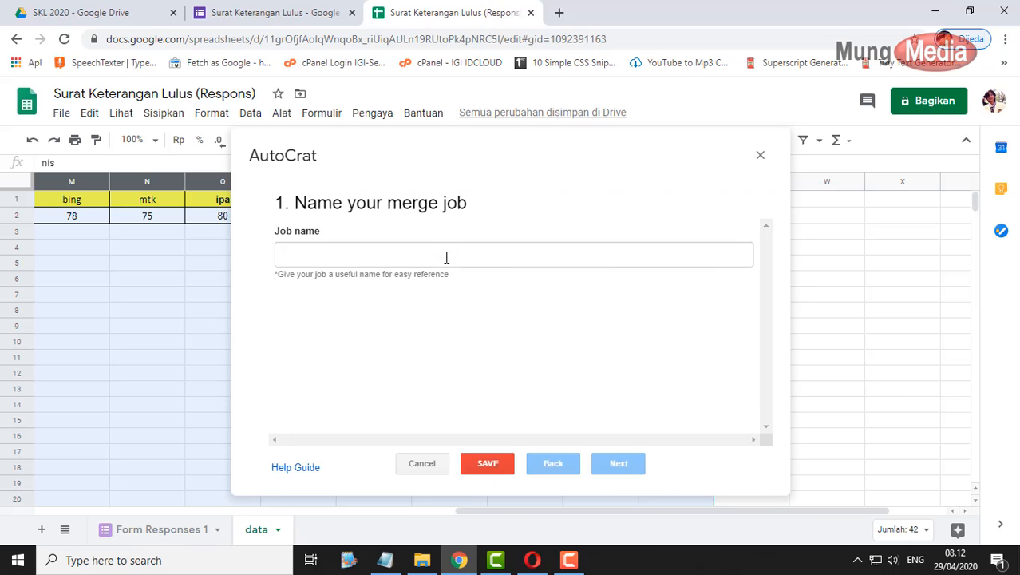
click(446, 257)
text(SKL)
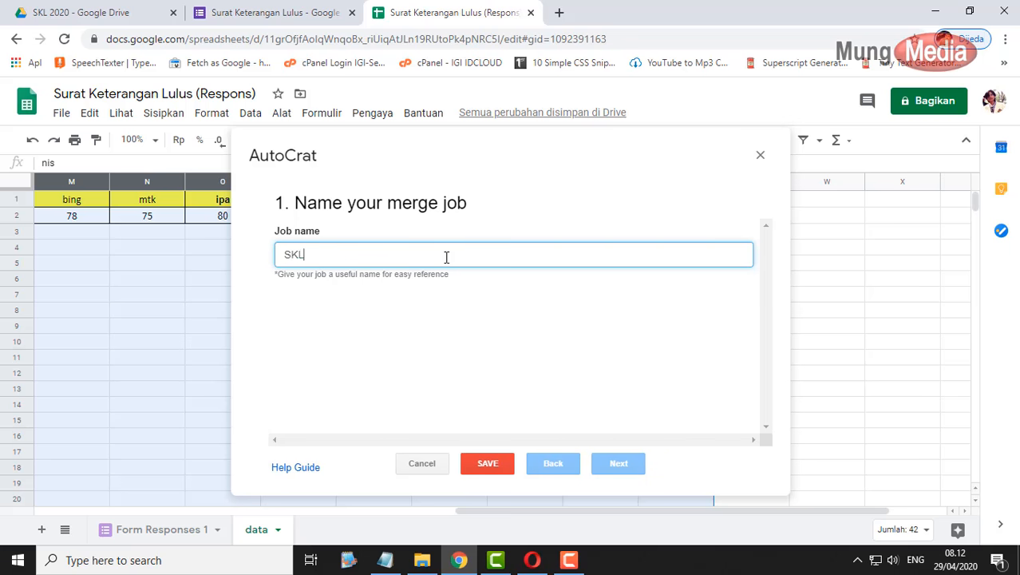
text( 2020)
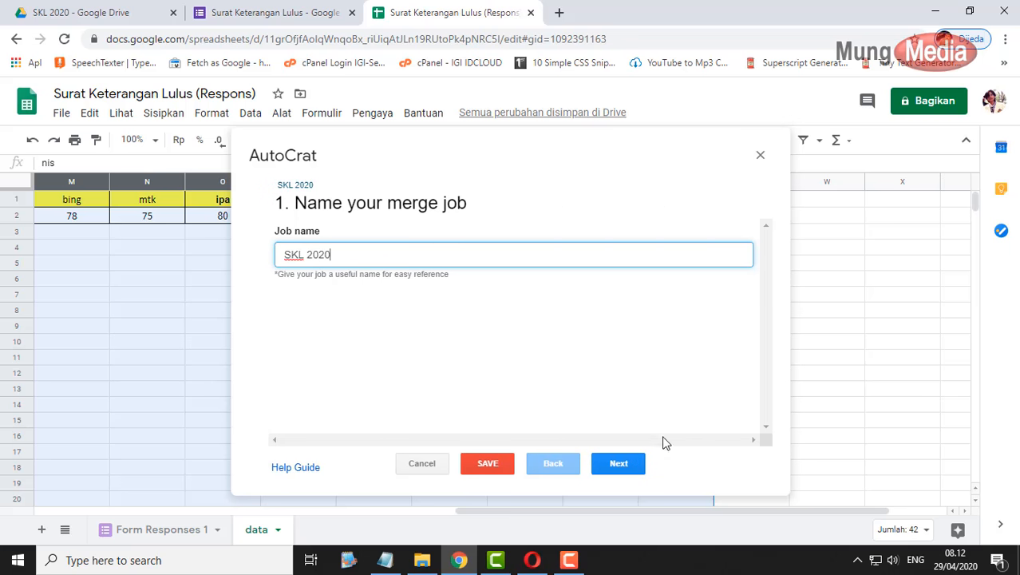
click(623, 464)
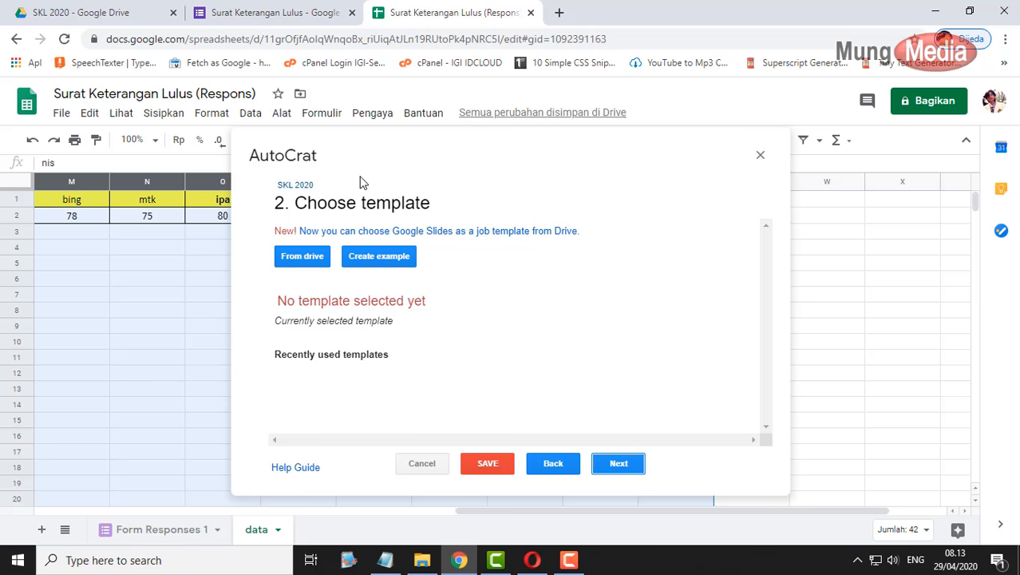
- Pick the 'SKL 2020' Drive document as the job's template and proceed to tag mapping
click(311, 256)
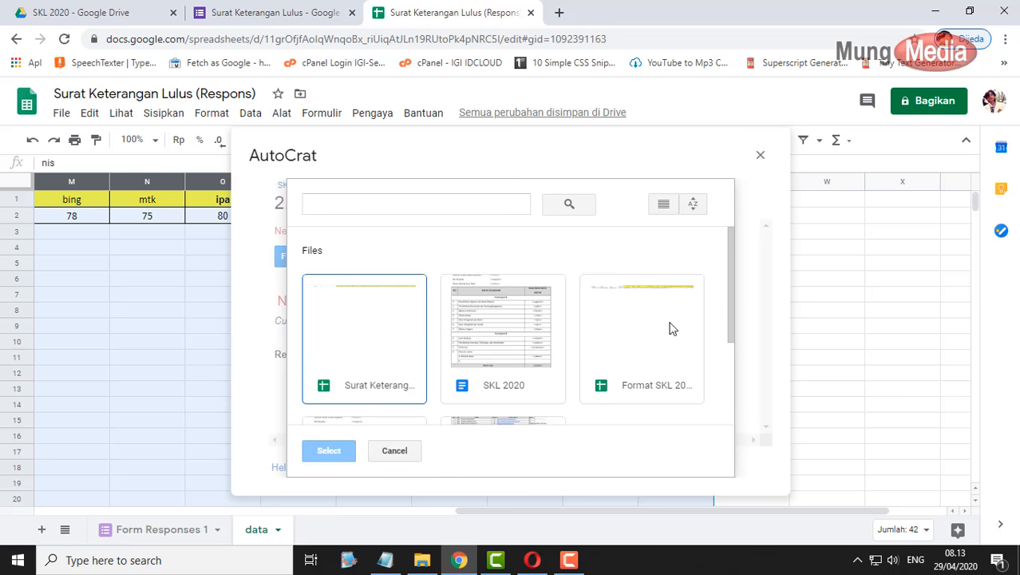
drag(733, 279, 731, 240)
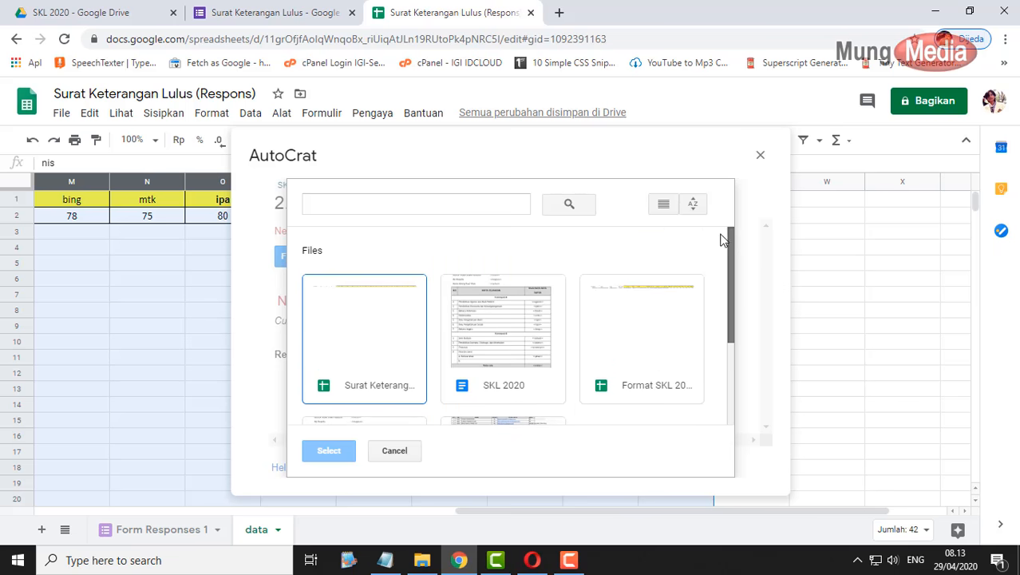
click(490, 319)
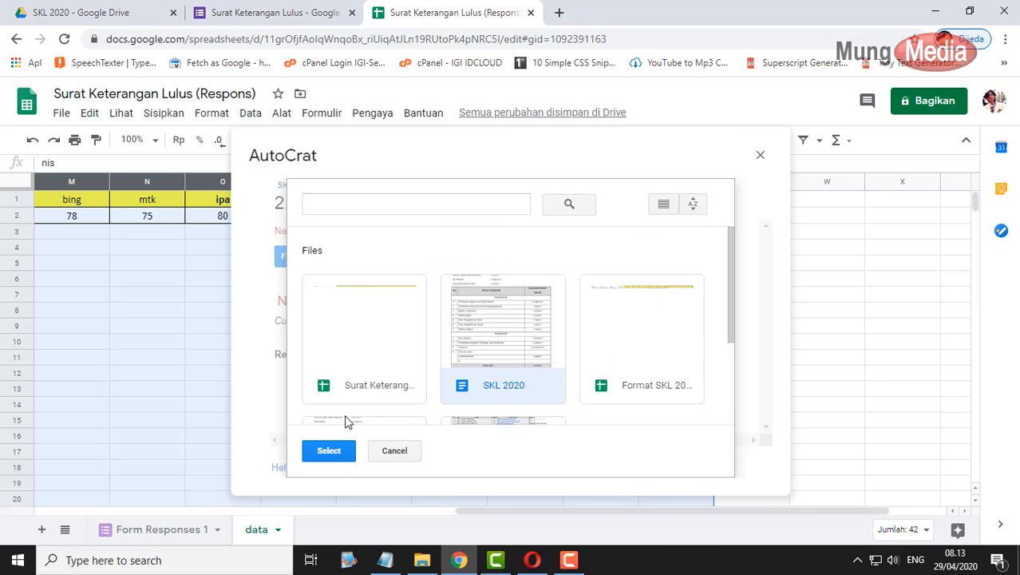
click(331, 450)
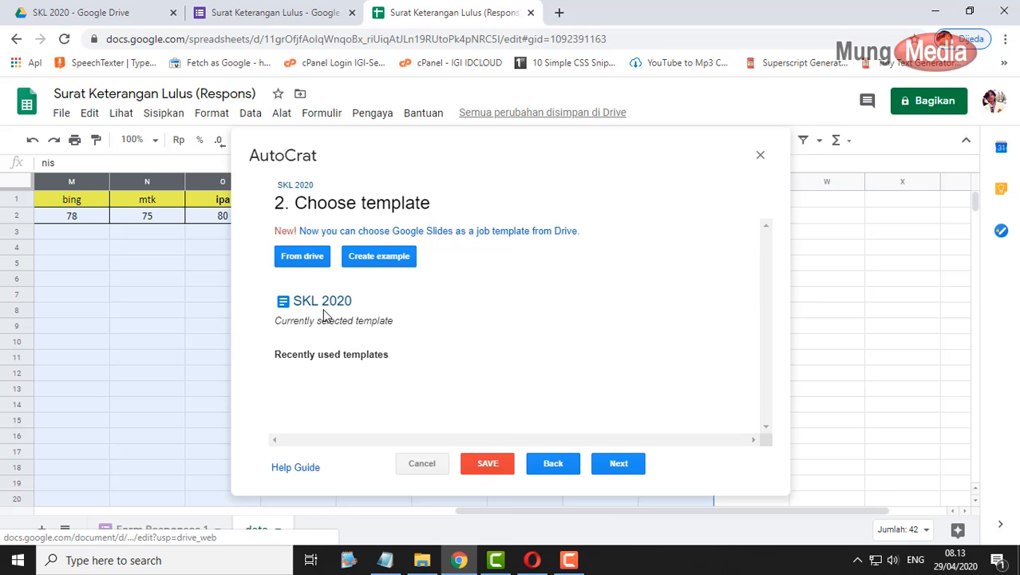
click(619, 463)
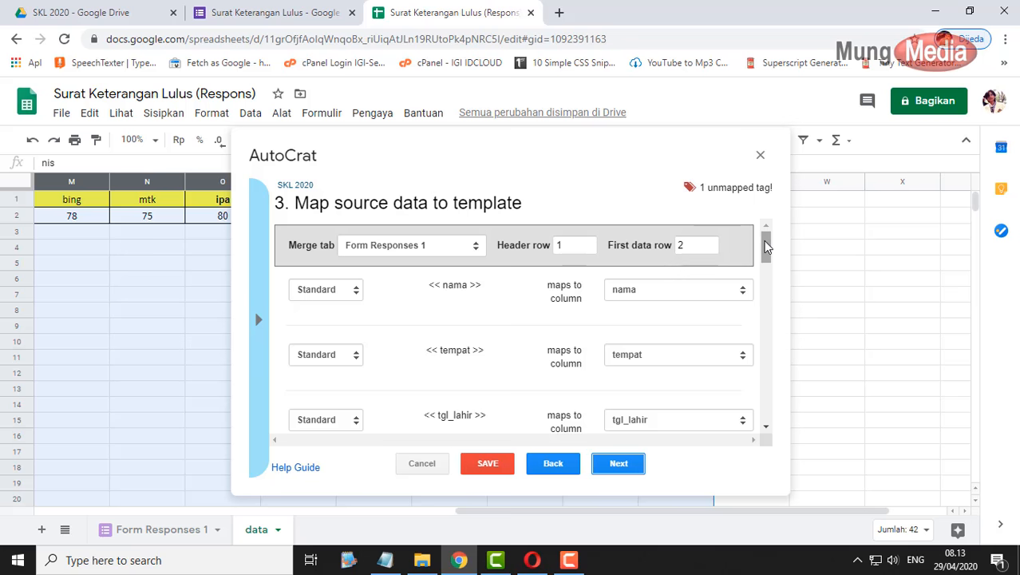
- Map the nis tag to the NIS column and proceed to file settings
drag(766, 248, 770, 274)
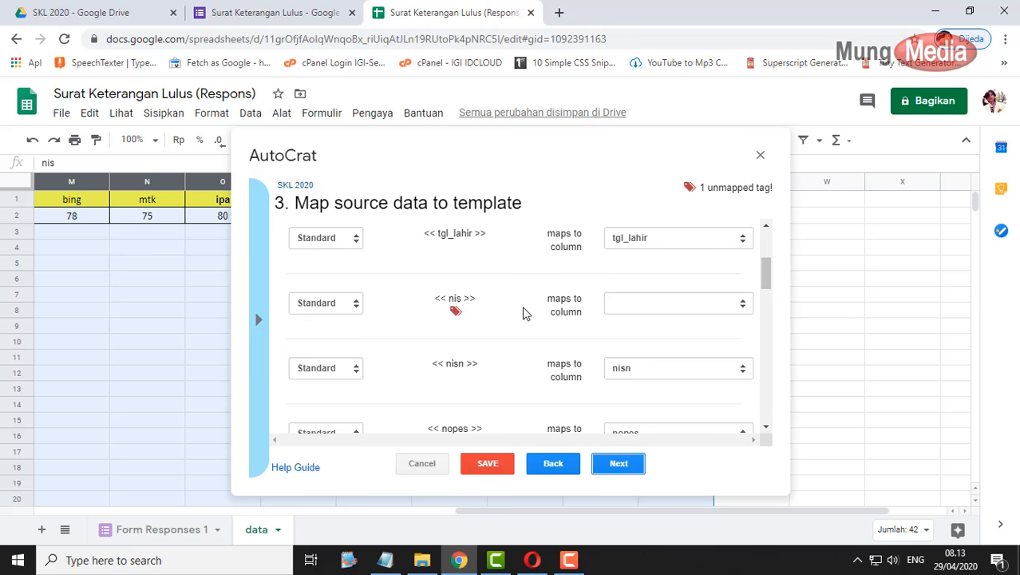
click(703, 308)
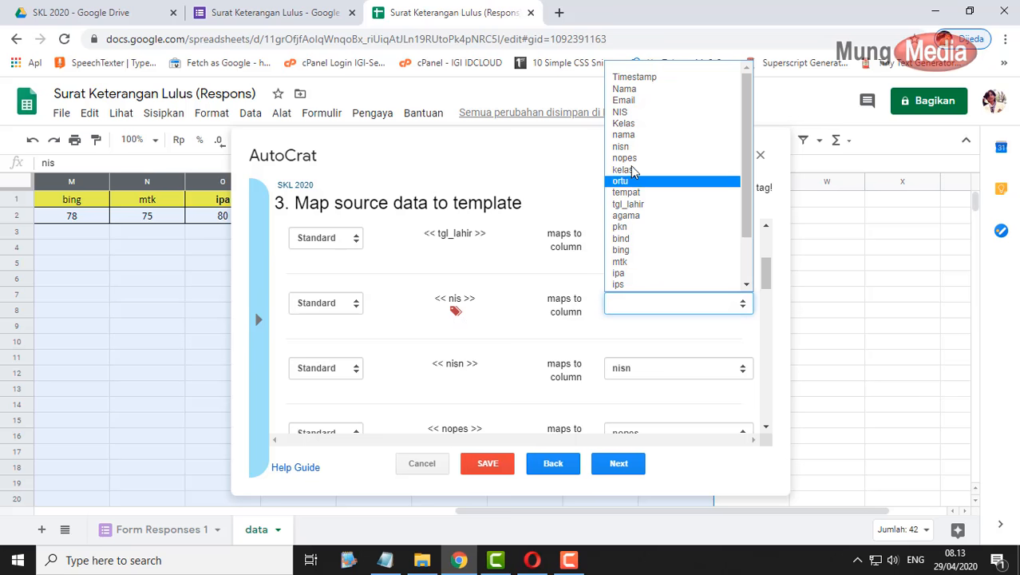
click(638, 113)
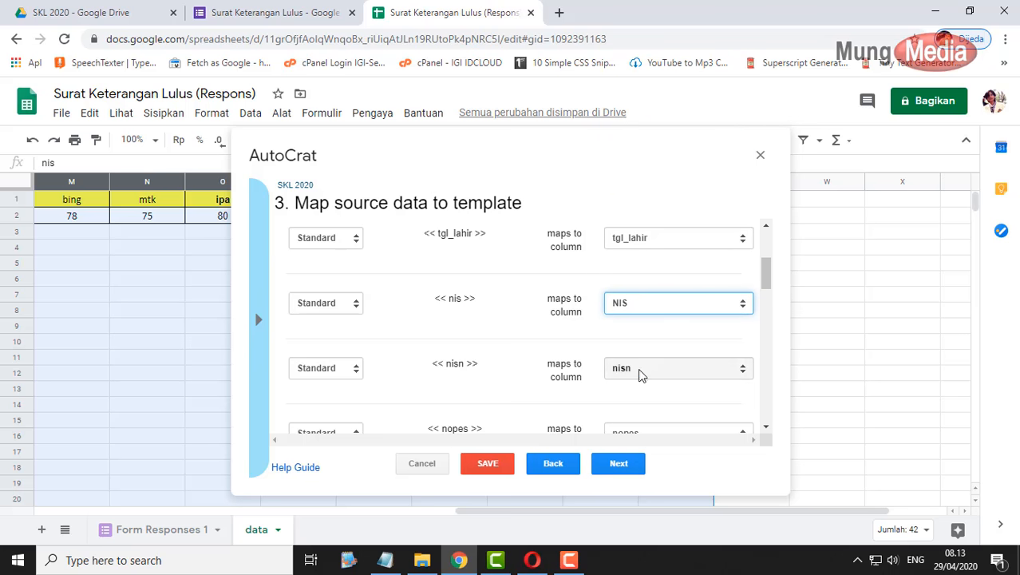
drag(769, 272, 769, 421)
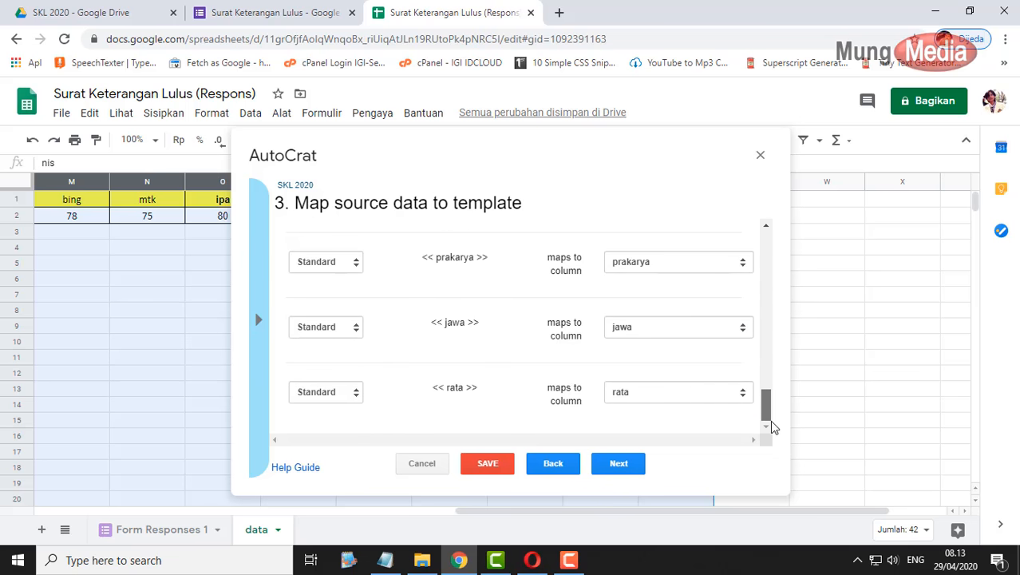
click(617, 467)
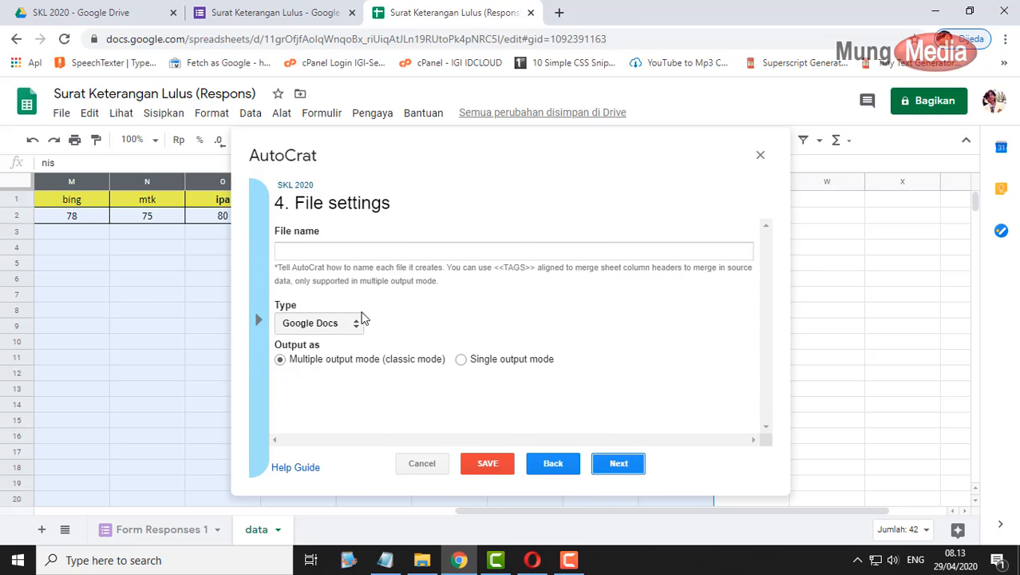
- Name output files 'SKL-<<nama>>' and set the output type to PDF
click(341, 248)
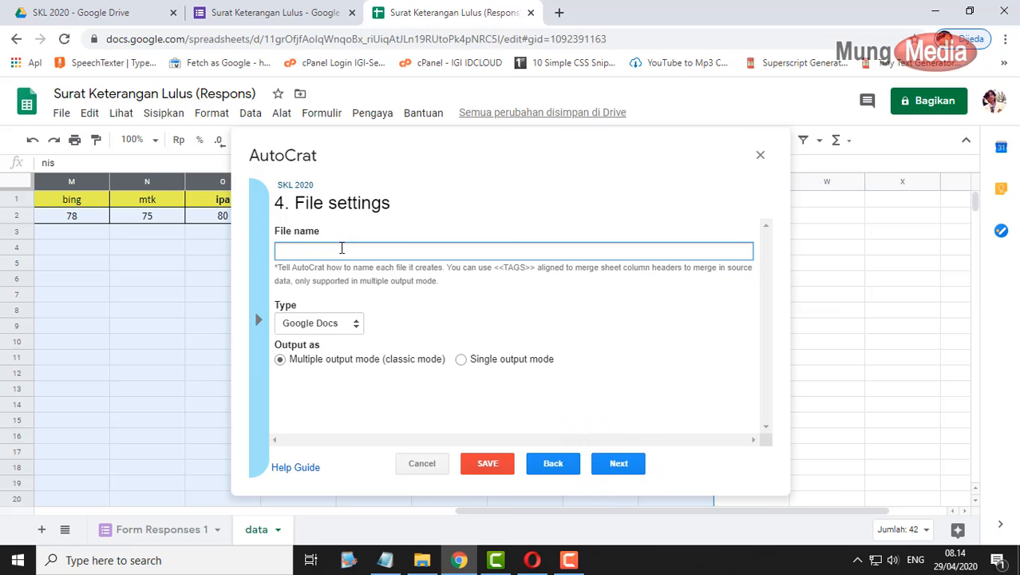
text(SKL-)
text(<<nama>>)
click(327, 324)
click(317, 353)
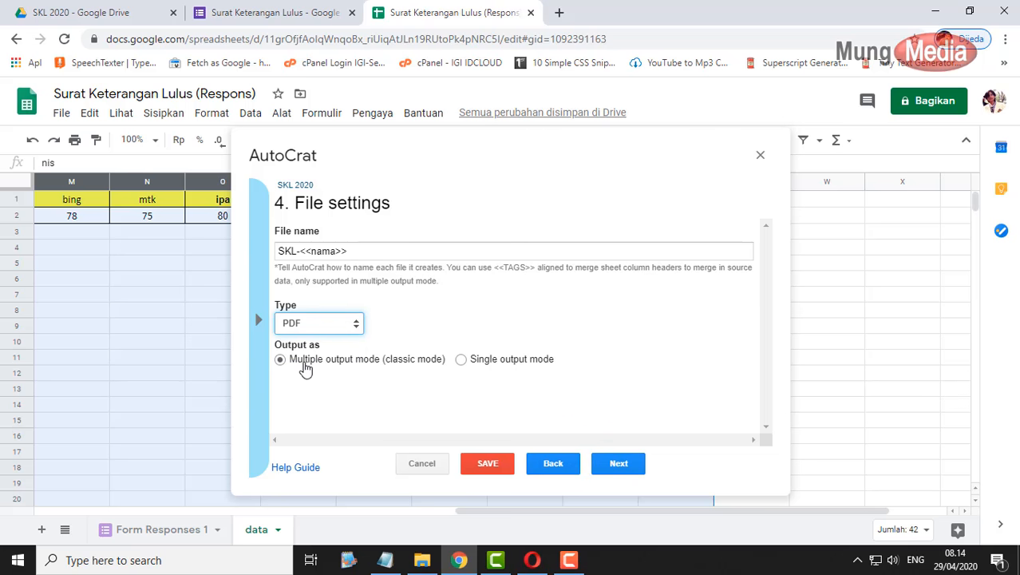
click(604, 462)
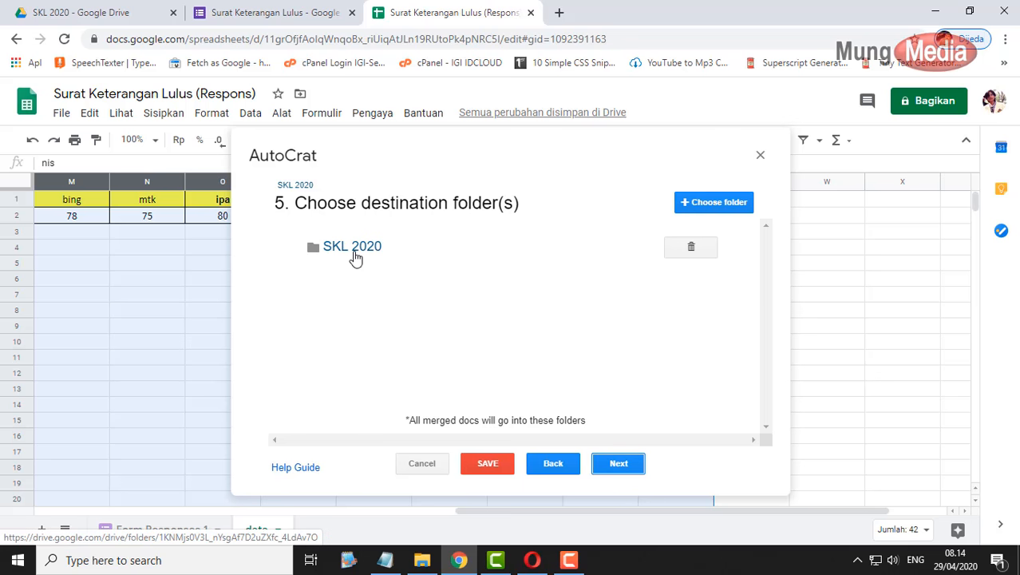
- Keep the SKL 2020 destination folder, skip the optional steps, and turn on document sharing
click(616, 463)
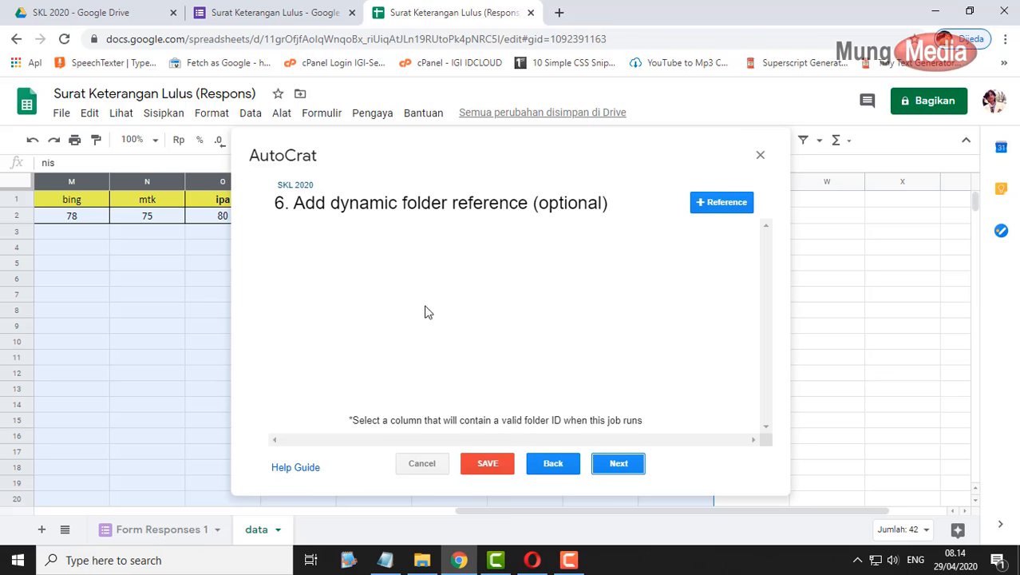
click(614, 463)
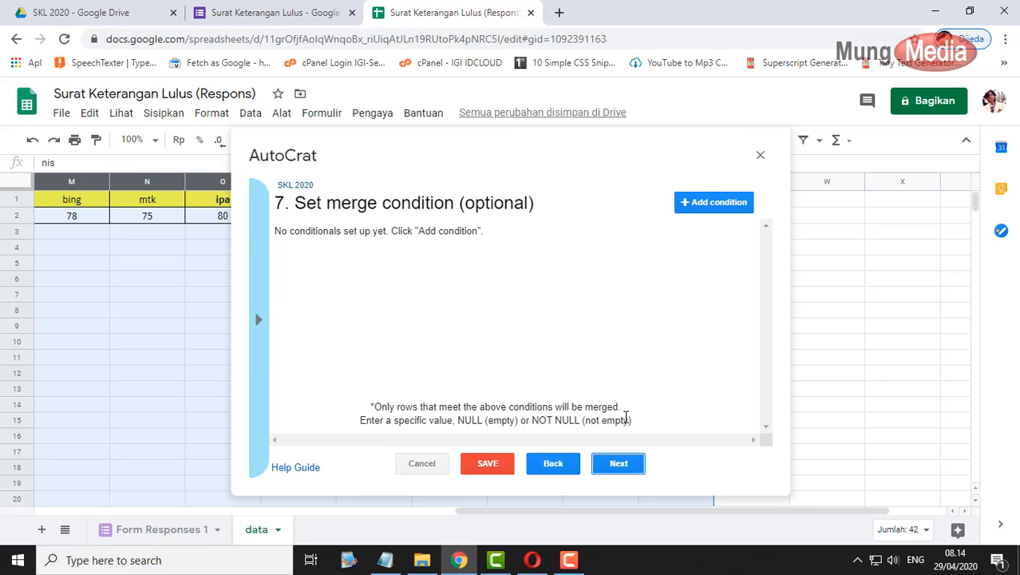
click(629, 463)
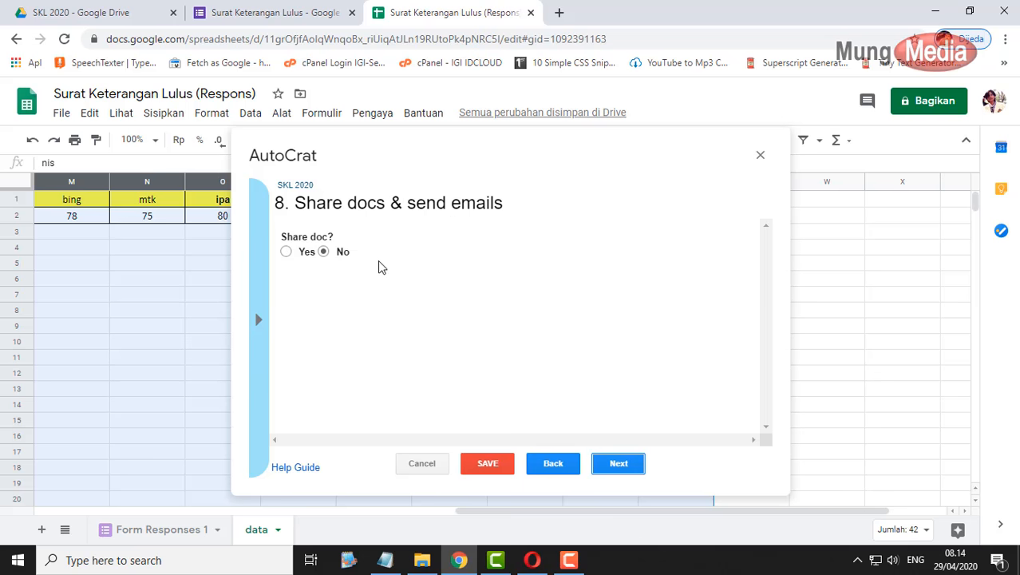
click(286, 252)
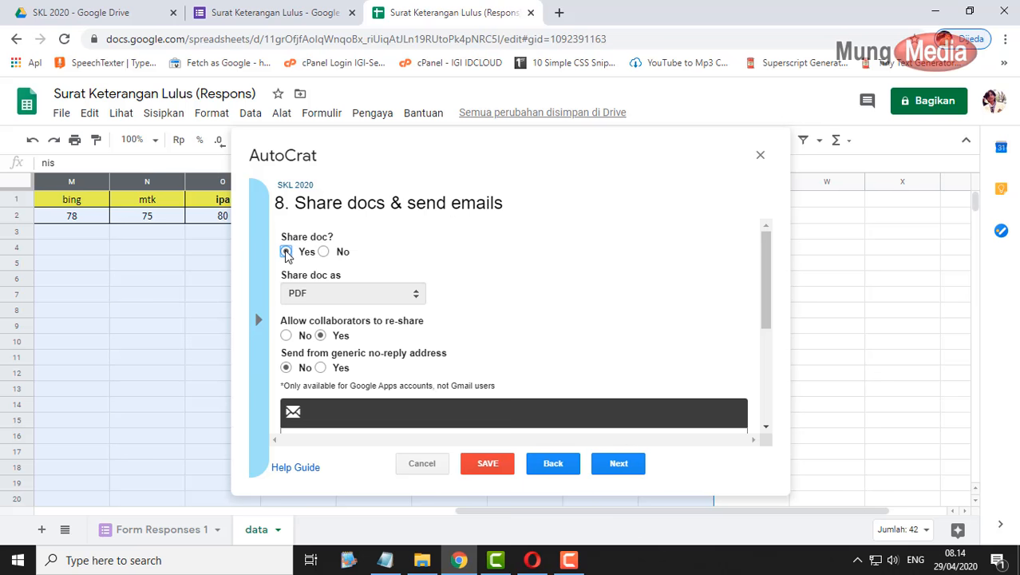
scroll(517, 327, down, 2)
scroll(517, 335, up, 2)
scroll(496, 321, down, 4)
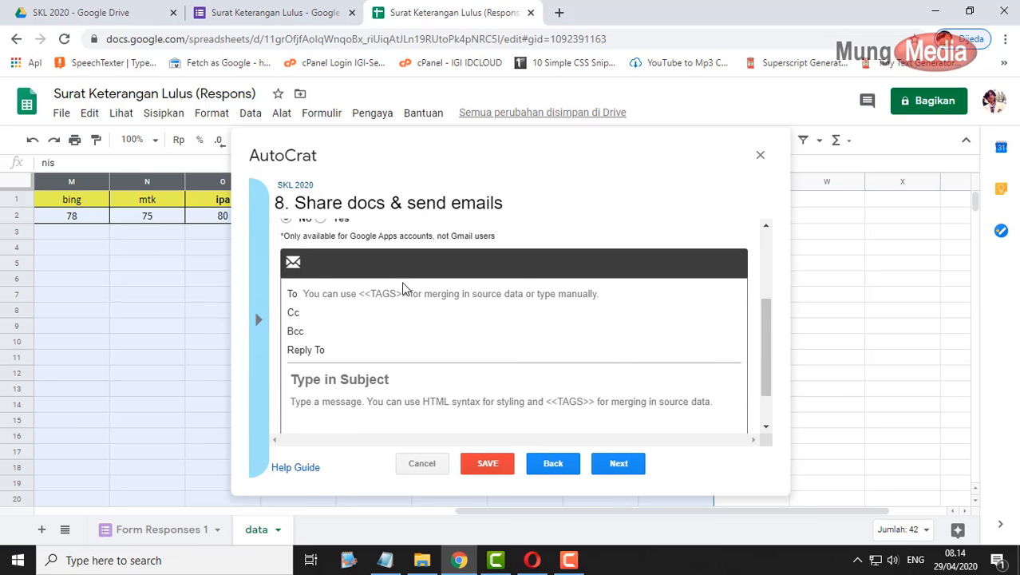
- Set the email recipient to the <<Email>> tag
click(349, 295)
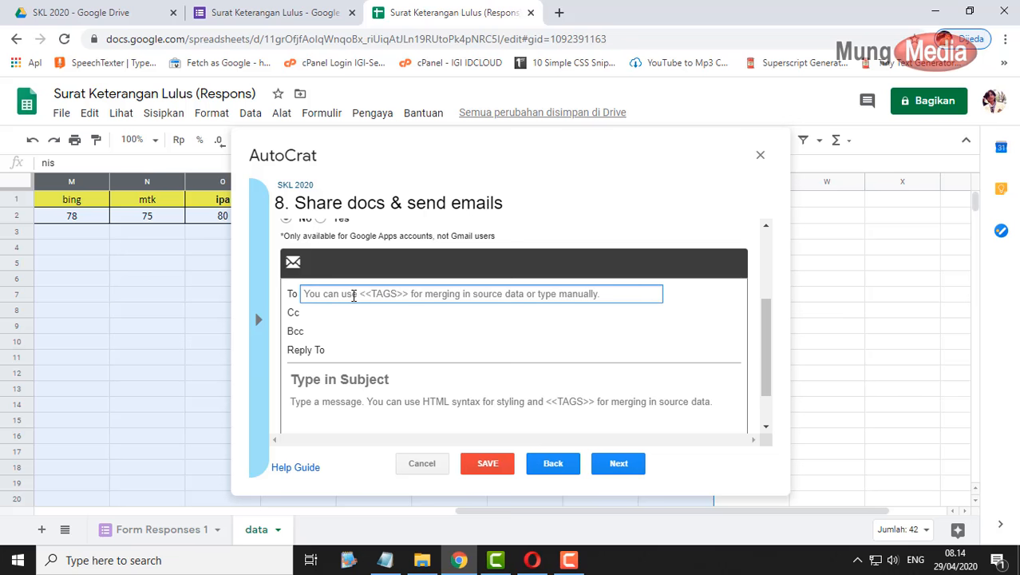
text(<)
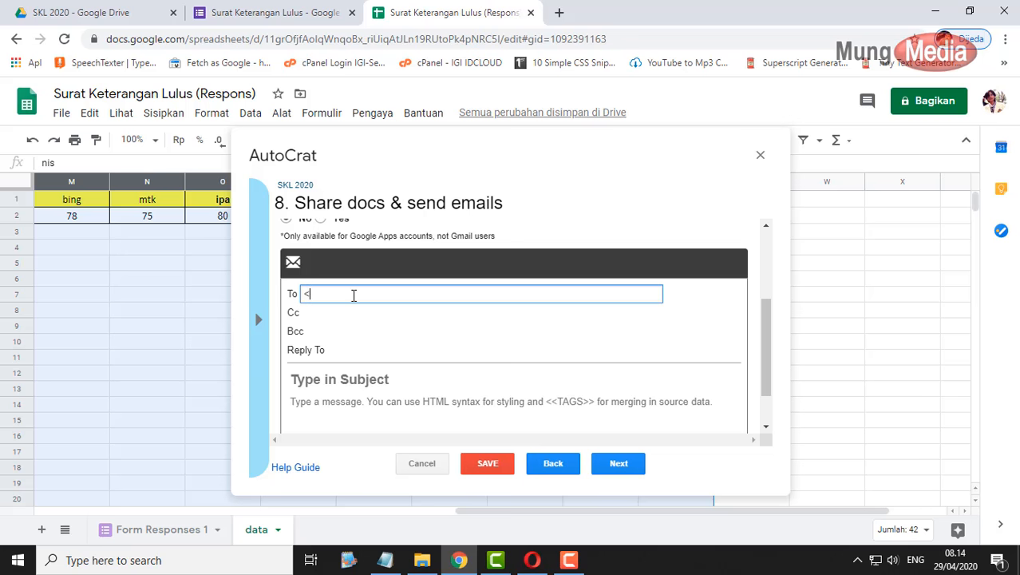
text(<emial)
key(BackSpace)
key(BackSpace)
key(BackSpace)
key(BackSpace)
text(Eamil)
text(mailL)
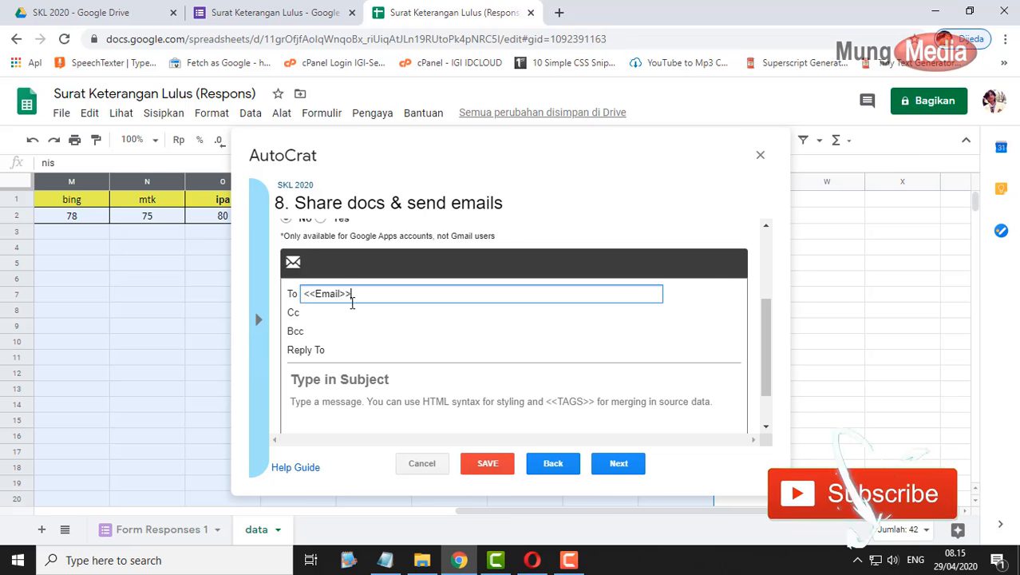
scroll(381, 358, down, 1)
scroll(381, 358, down, 1)
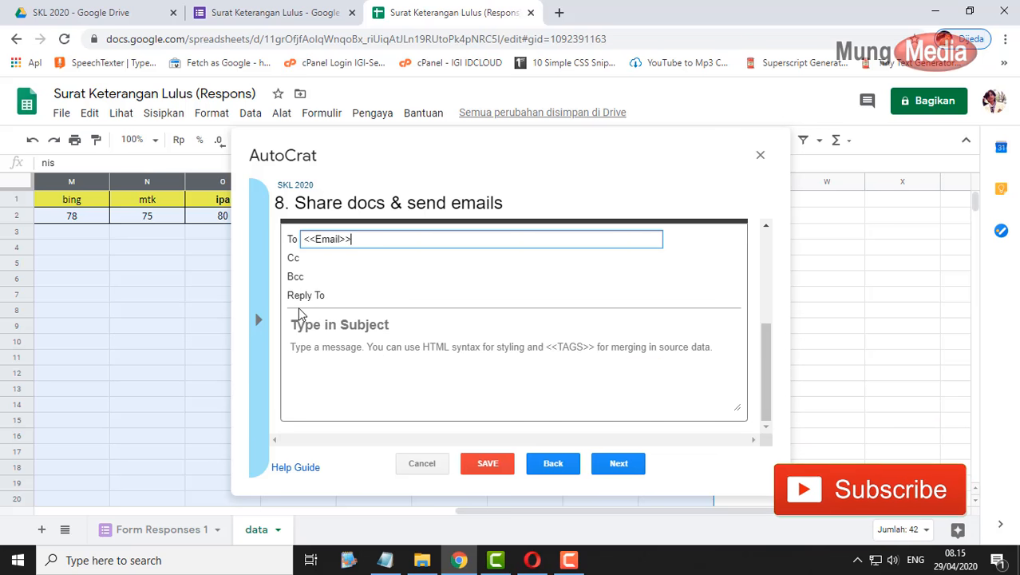
- Set the reply-to to the school admin address and the subject to 'SKL-<<nama>>'
click(348, 297)
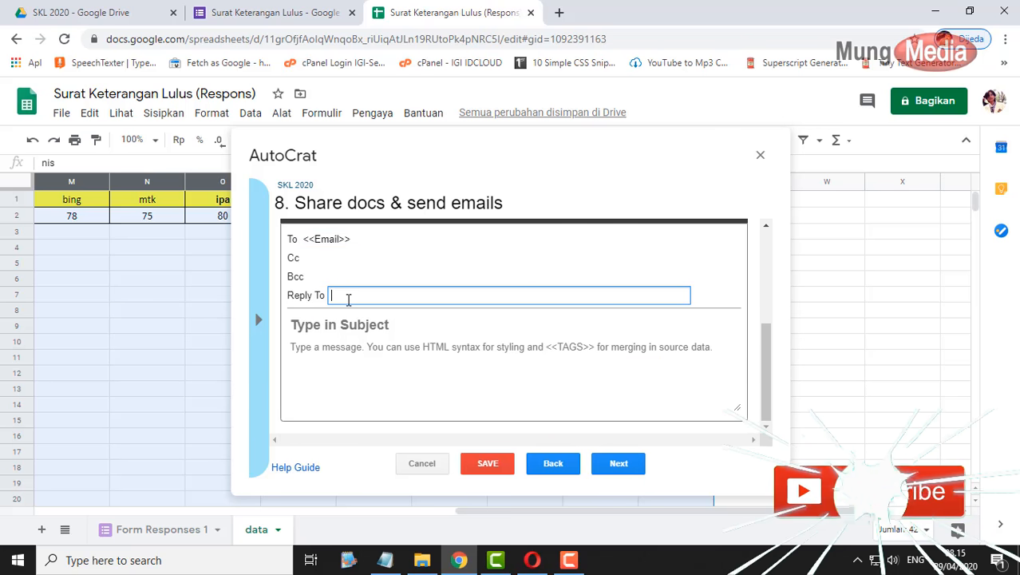
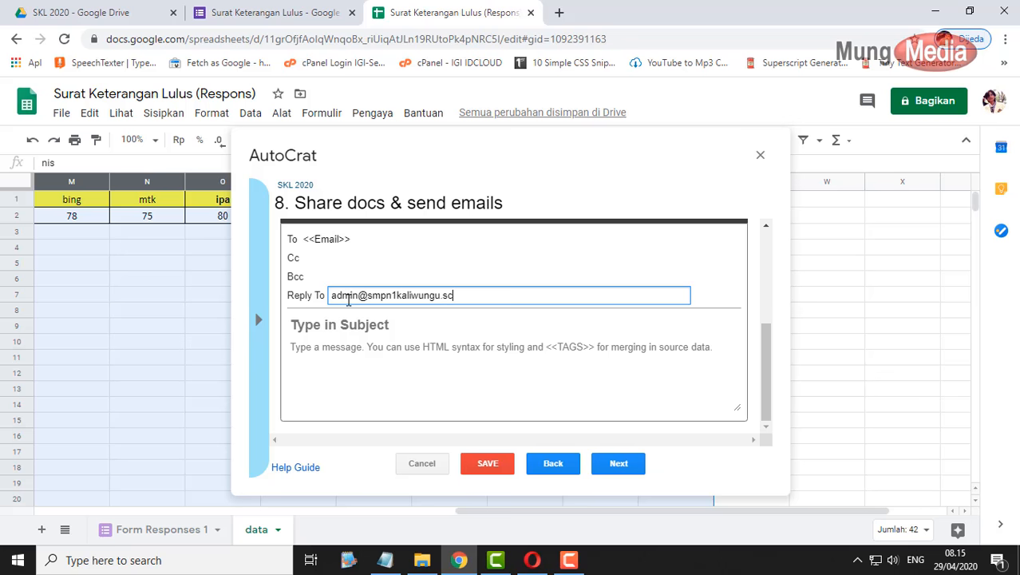
click(372, 327)
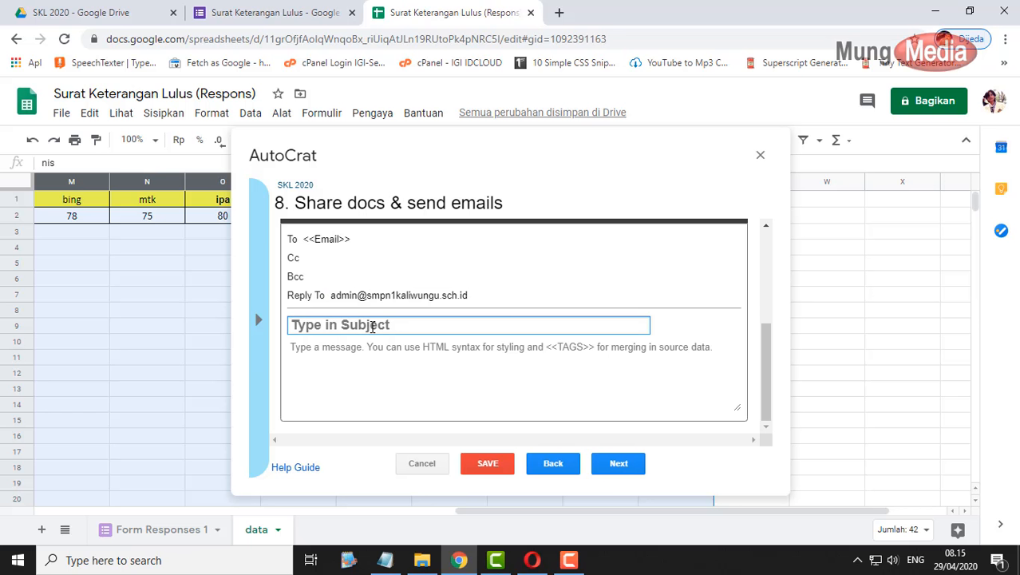
text(SK)
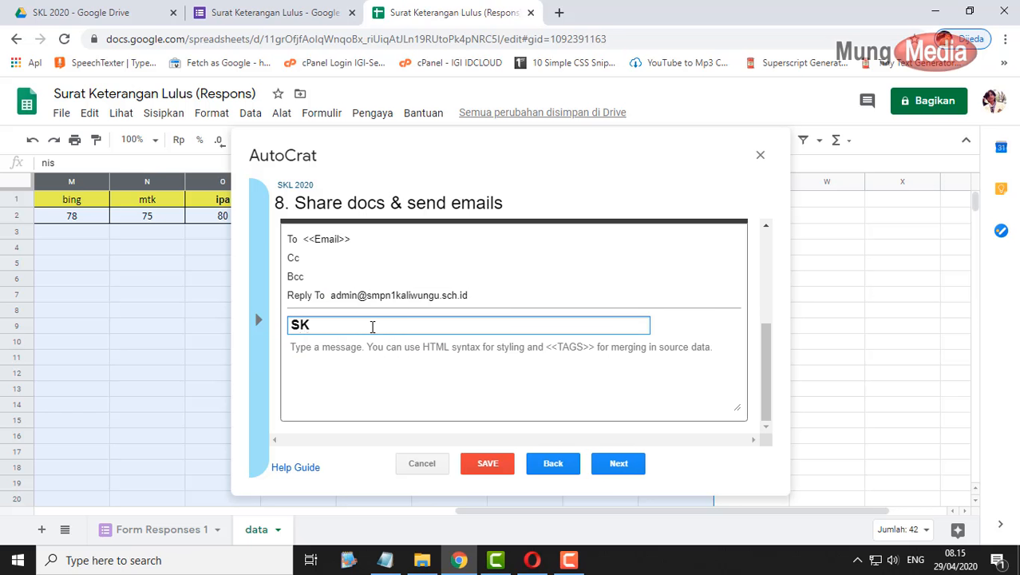
text(L-<<nama>)
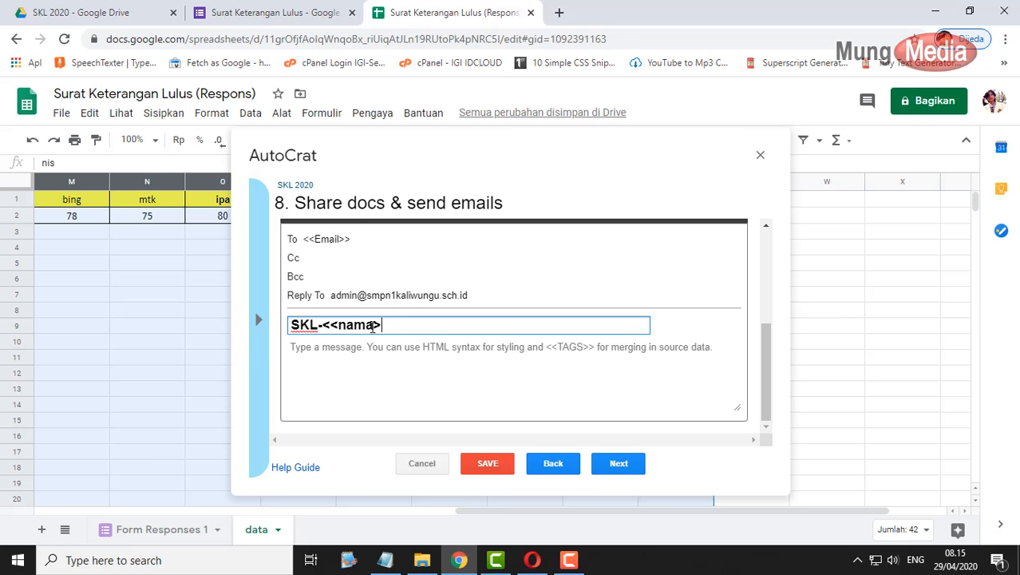
text(>)
- Write the greeting 'Kepada Ananda <<nama>>' and the note that the graduation letter is attached
click(381, 368)
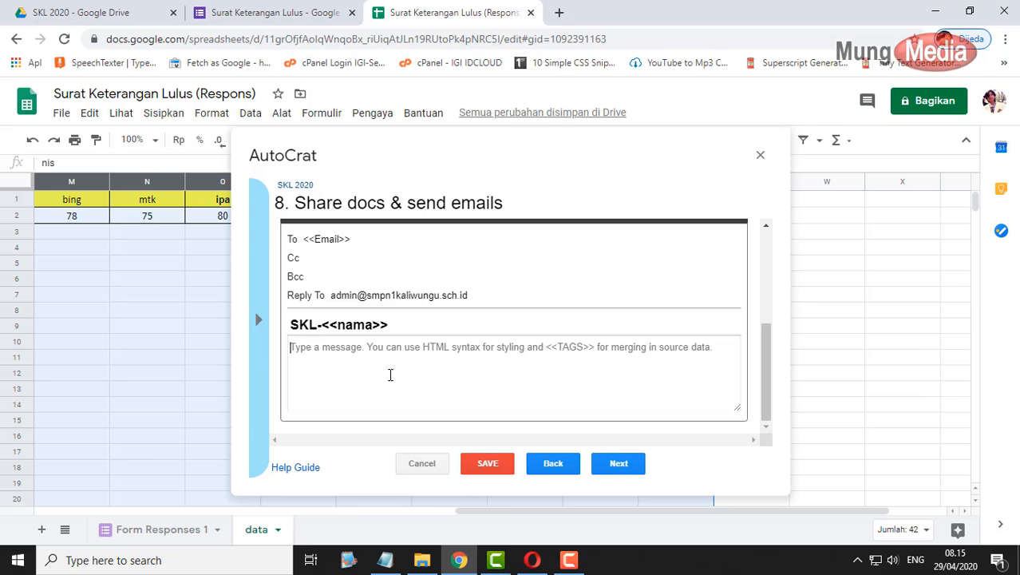
text(Kepada A)
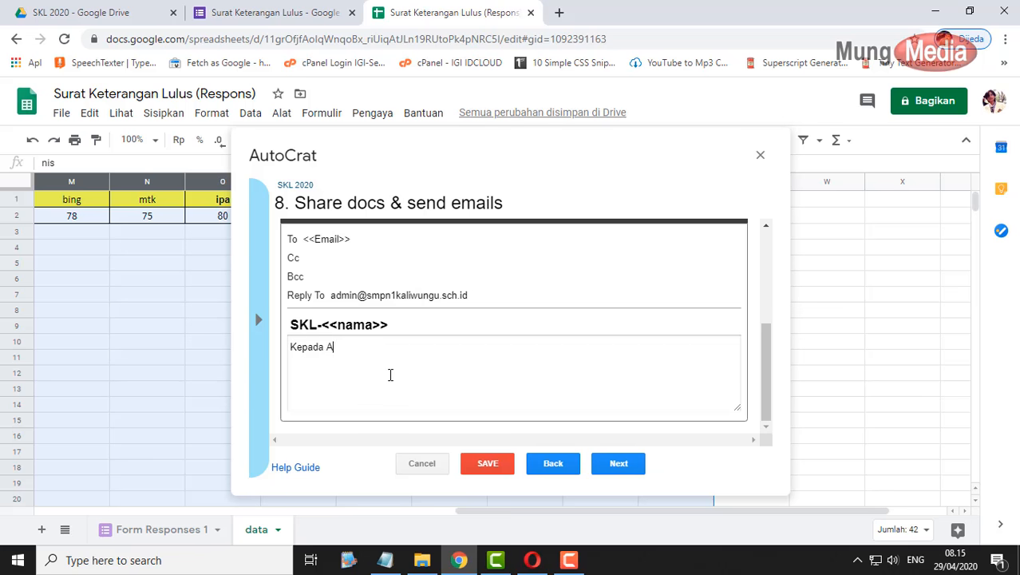
text(nanda <<nama>>)
text(Ter)
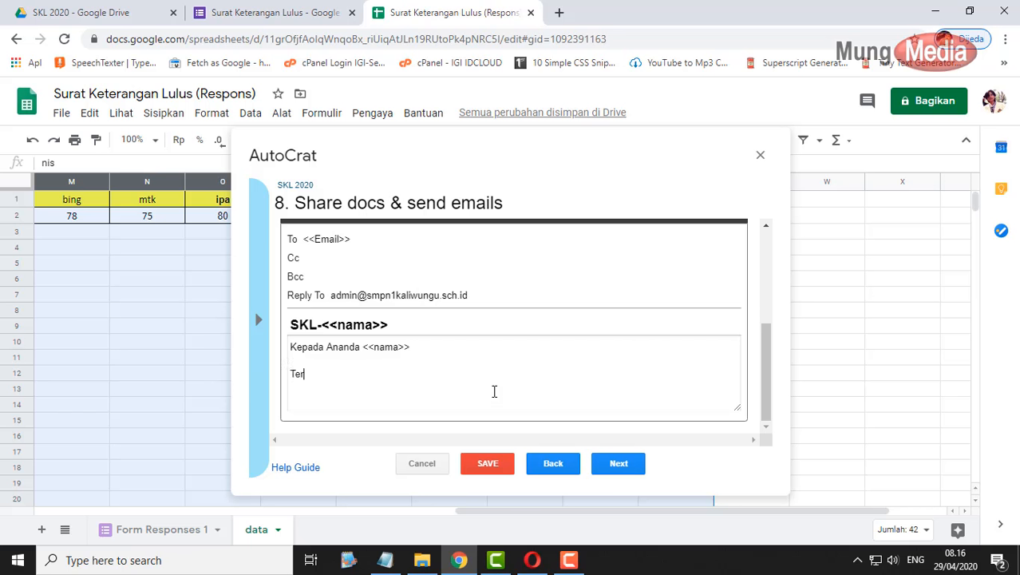
text(lampir Surat Keterangan )
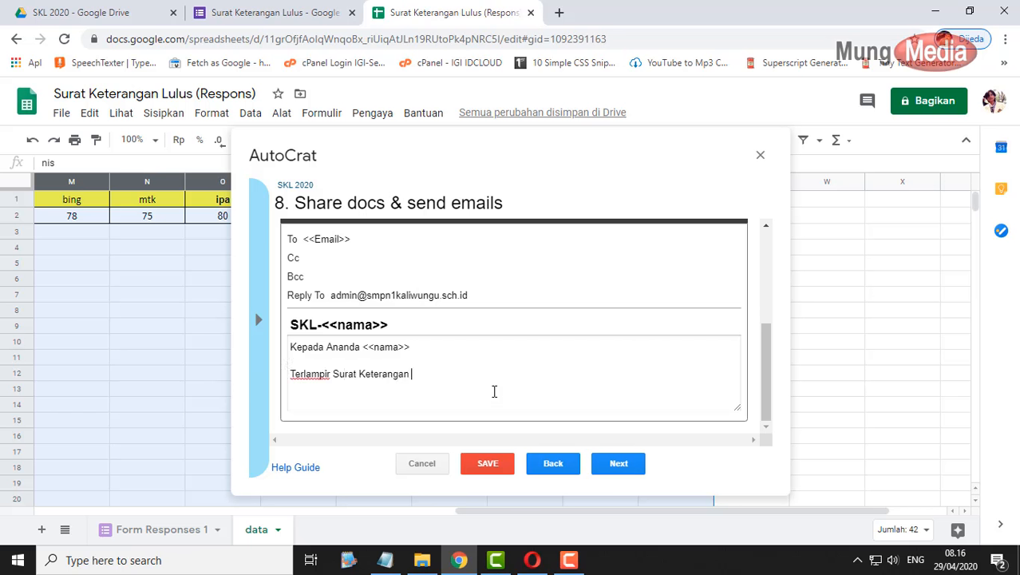
text(Lulus And)
text(nda )
text(<<nam)
text(a>>, kamu)
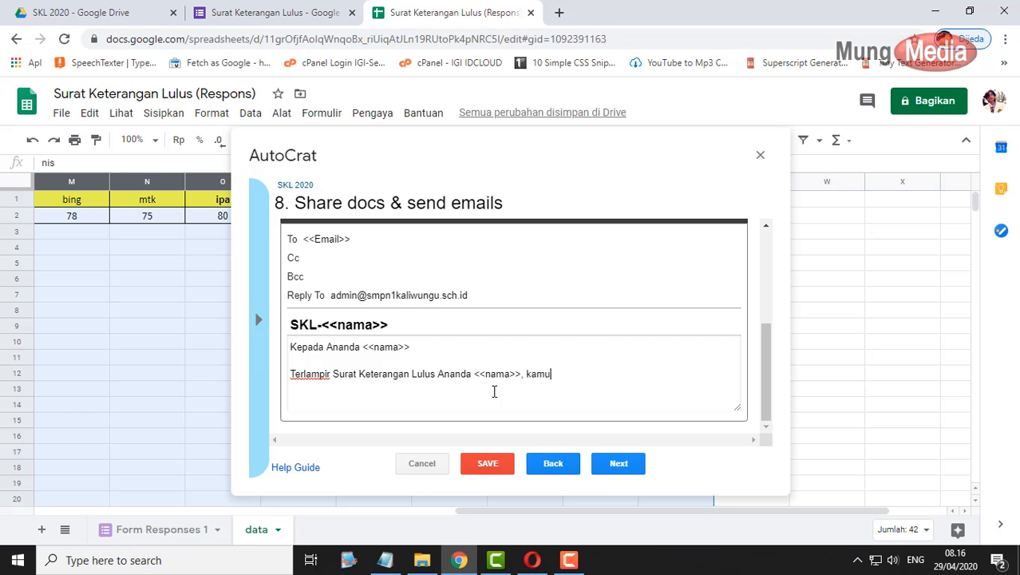
text( bisa manfaatkan untuk keperluan )
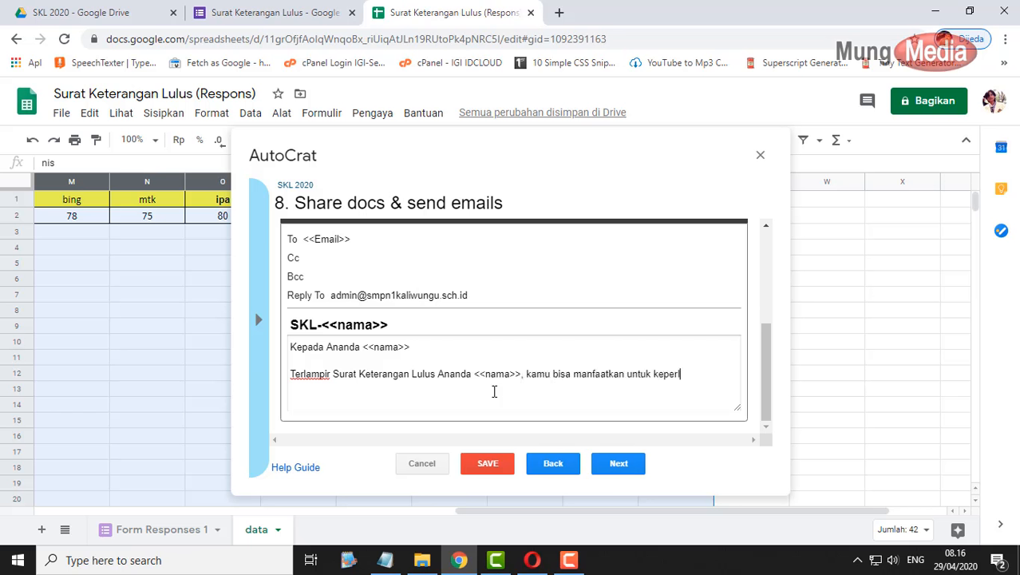
text(pendaftaran siswa ba)
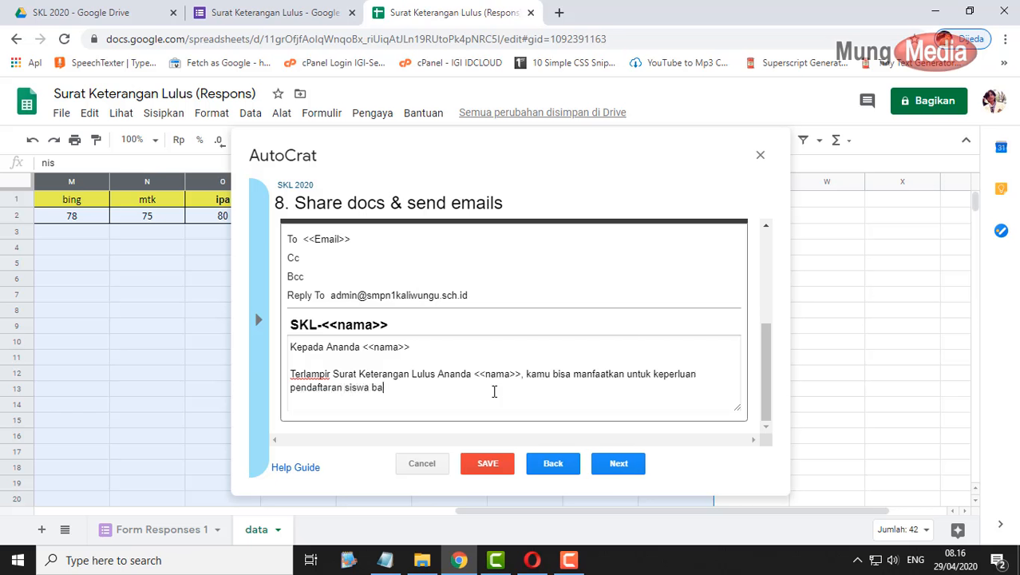
text(ru menggunakan)
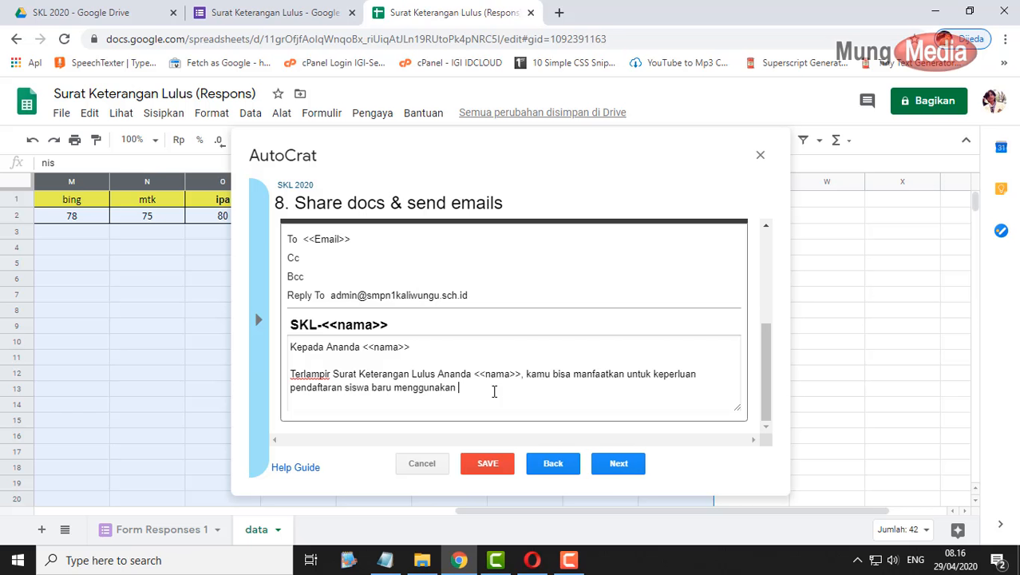
key(ctrl+BackSpace)
text(di jenjang sekolah b)
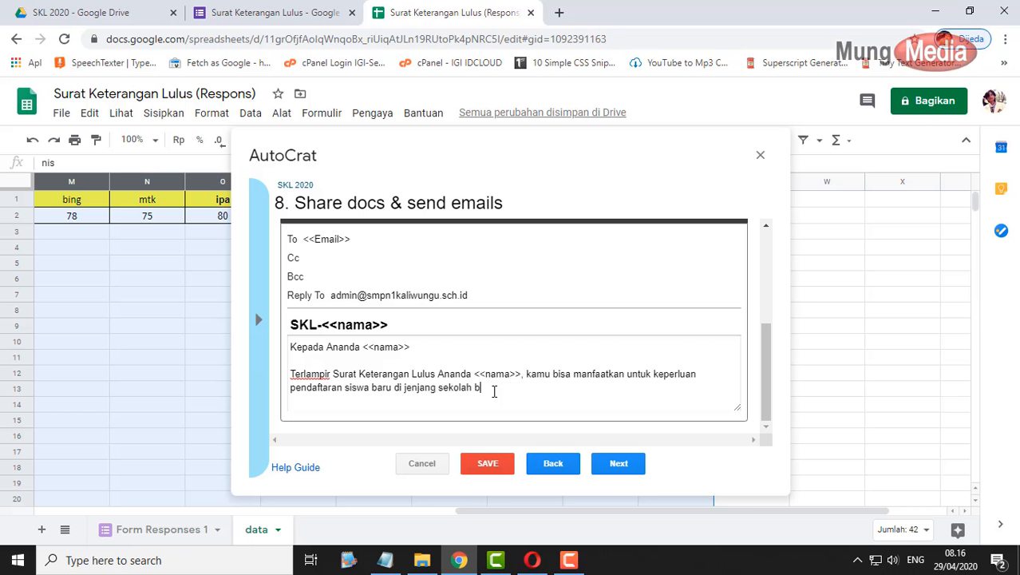
text(erikutny)
text(Kamu bisa)
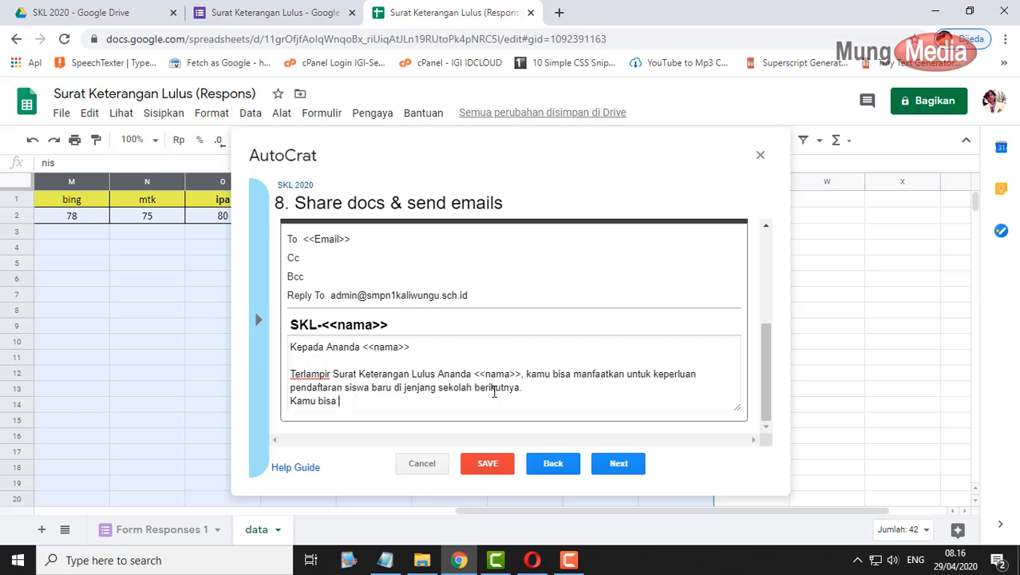
text( mencetak/ print out )
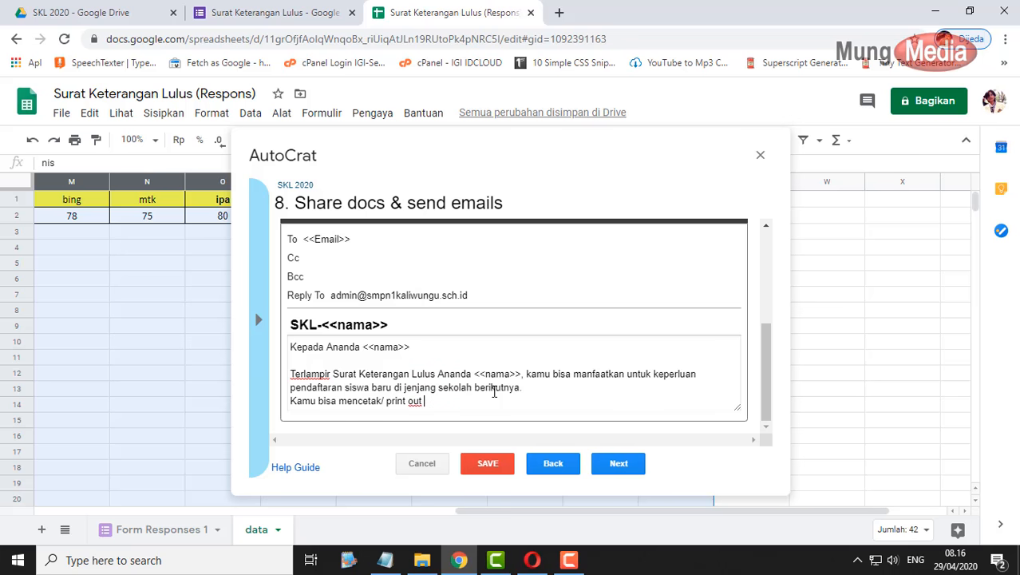
text(Surat keteragngan Lulus)
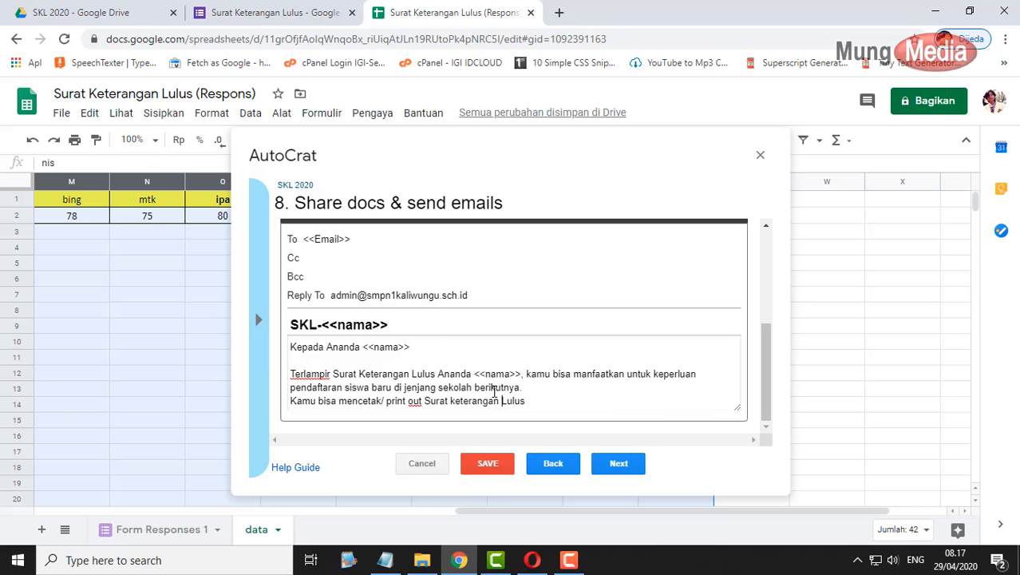
text(K)
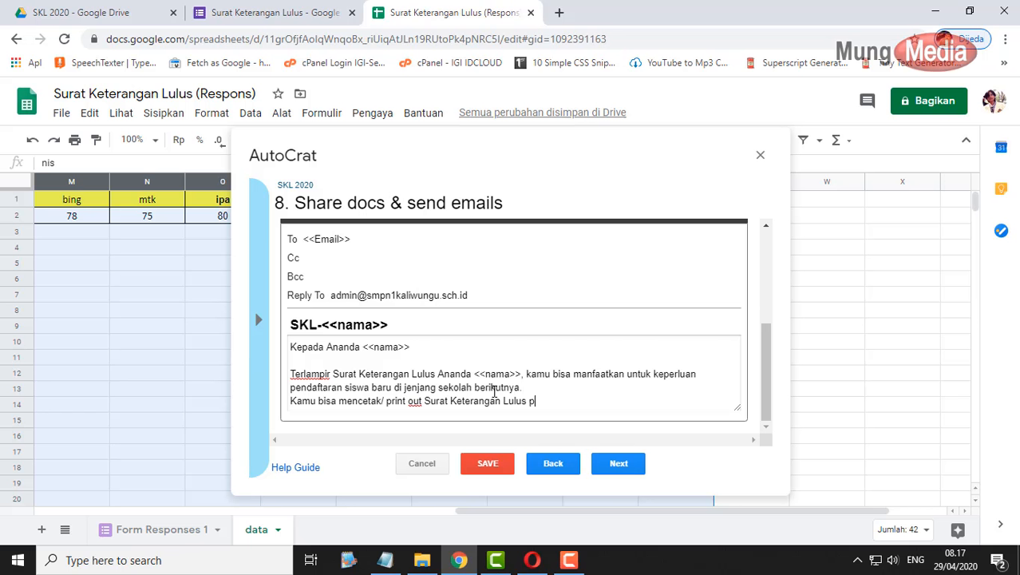
text(ada lampiran.)
- End with 'Demikian, semoga bermanfaat.' and a signature from Urusan Pengajaran SMPN 1 Kaliwungu plus signer's name
key(Return)
key(Return)
text(De)
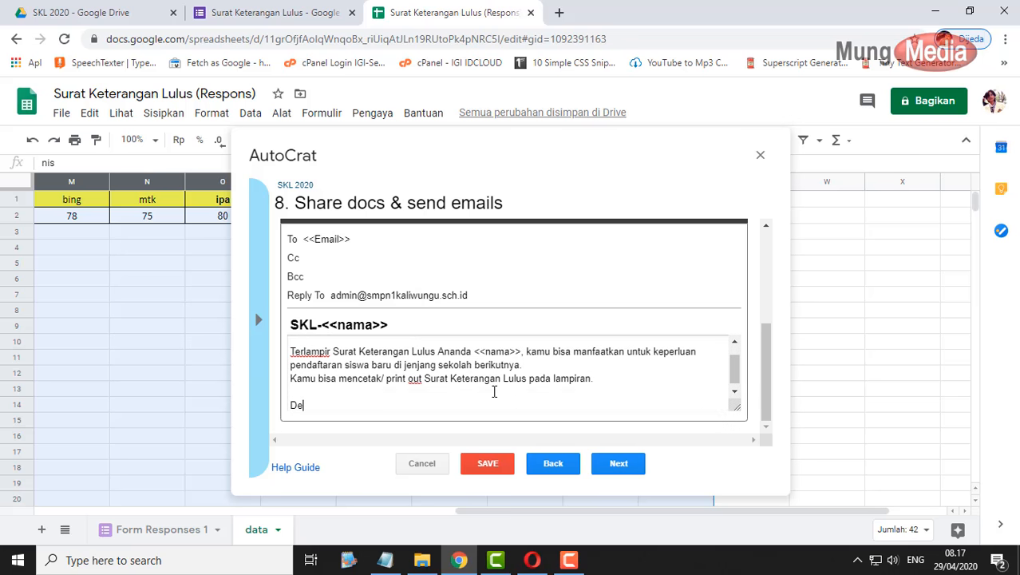
text(mikian, semoga bermanfaat.)
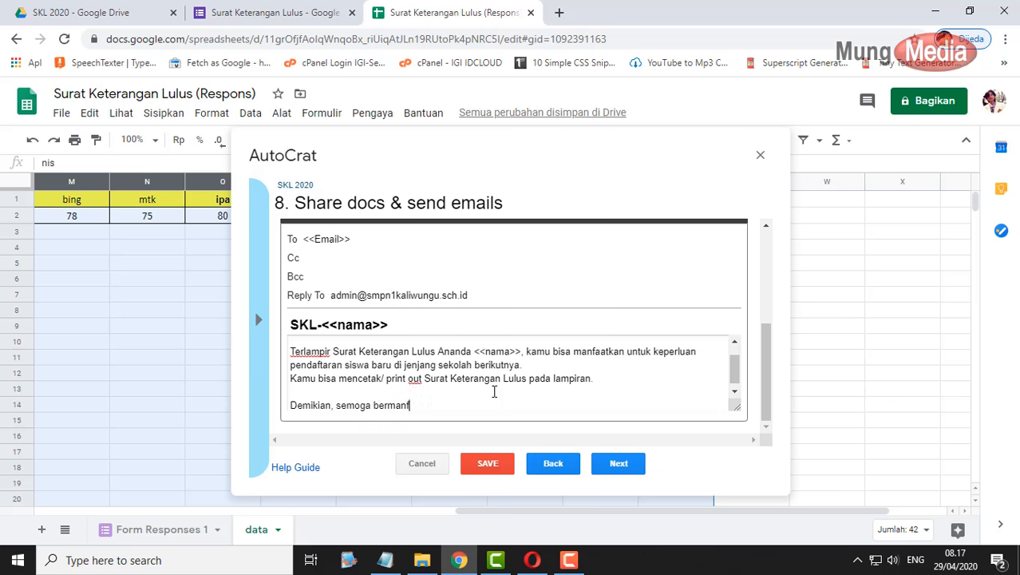
key(Return)
key(Return)
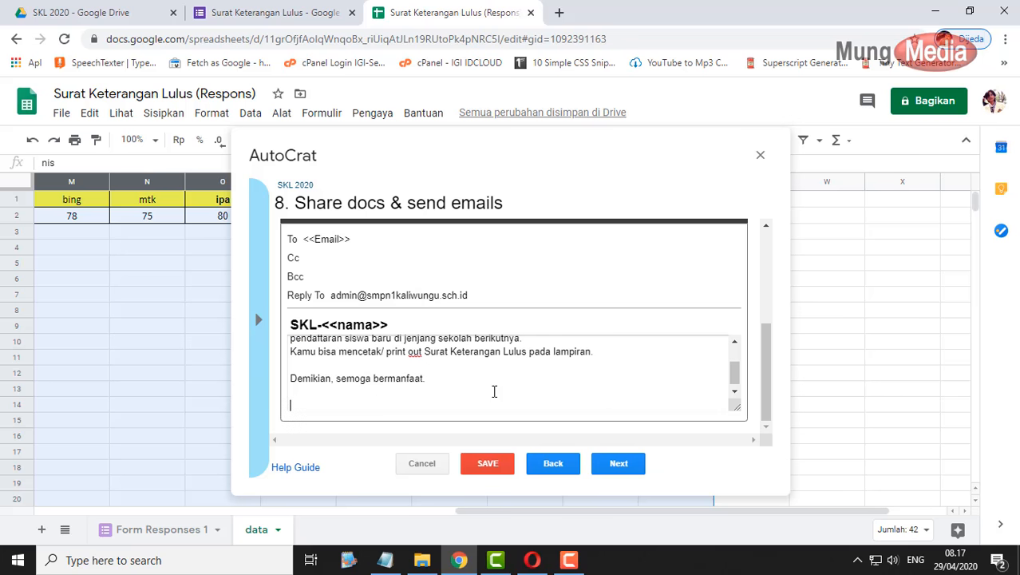
text(Urusan Pengajaran SMPN 1 Kaliwungu)
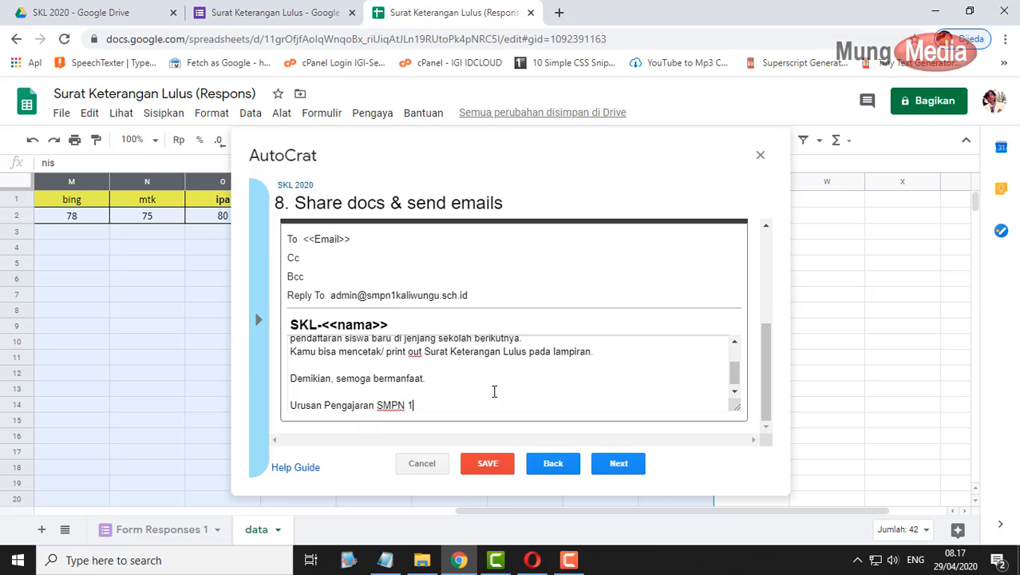
key(Return)
key(Return)
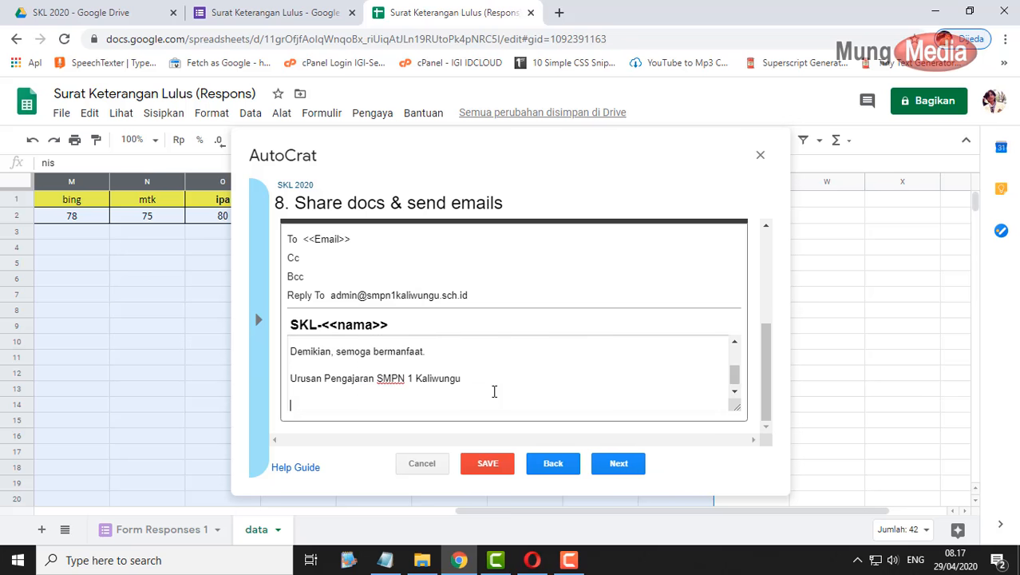
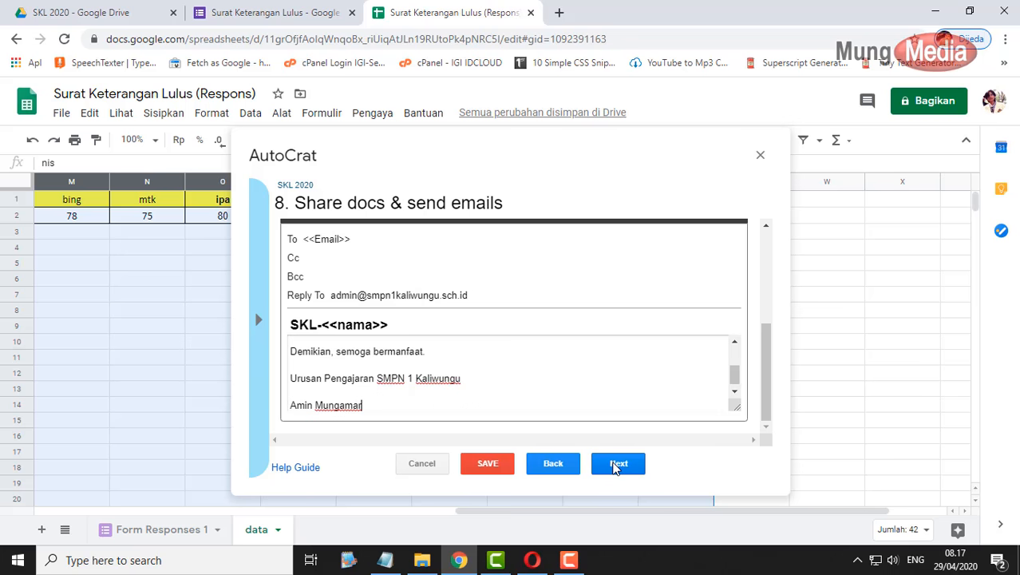
- Turn on the run-on-form-submit trigger, save the SKL 2020 job, and close AutoCrat
click(615, 463)
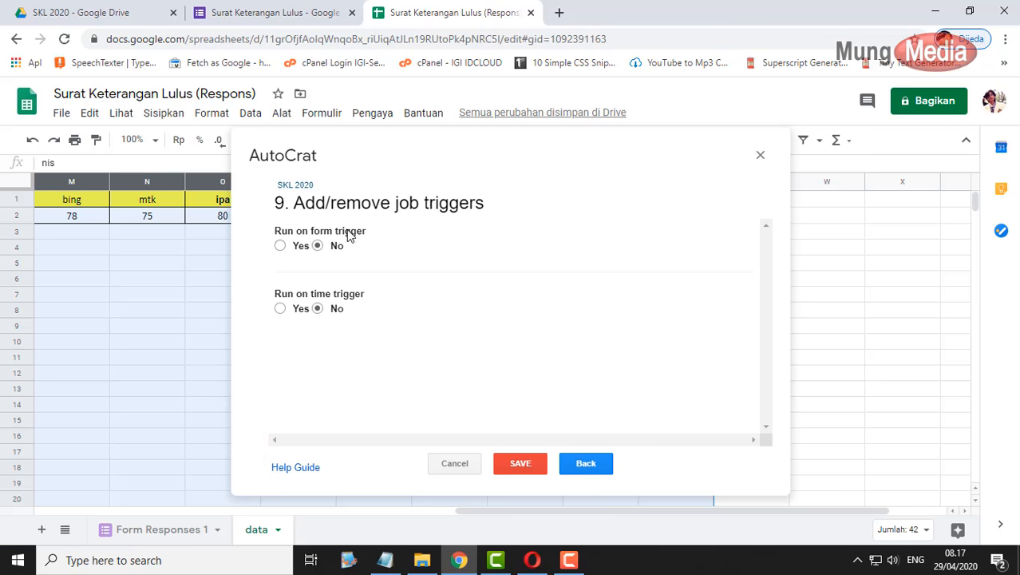
click(280, 245)
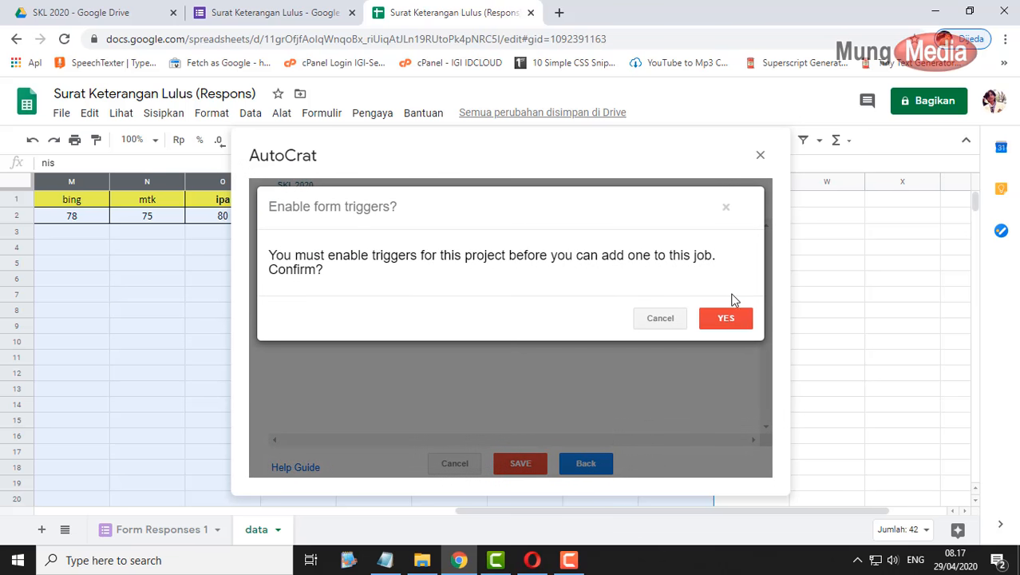
click(727, 320)
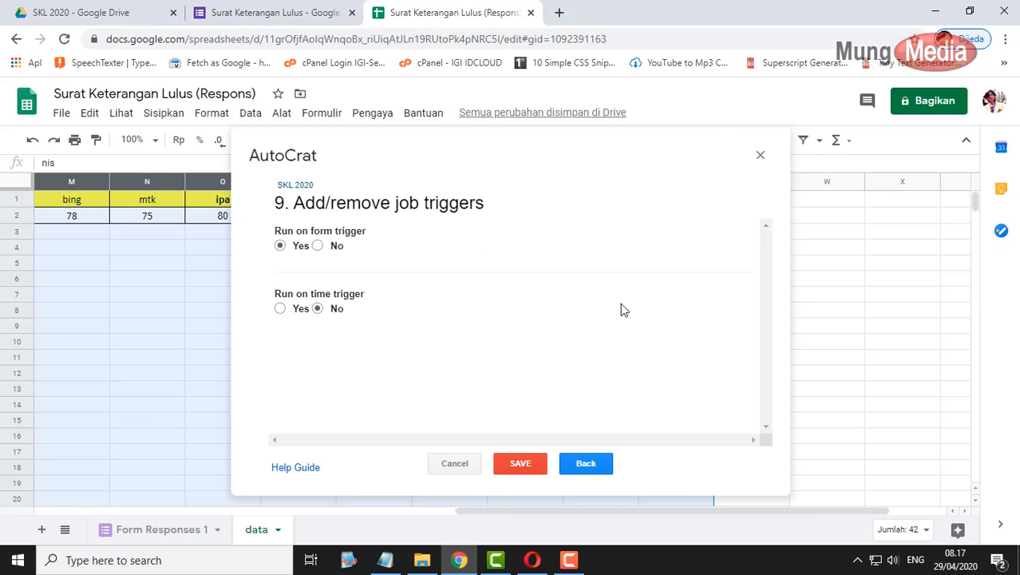
click(521, 464)
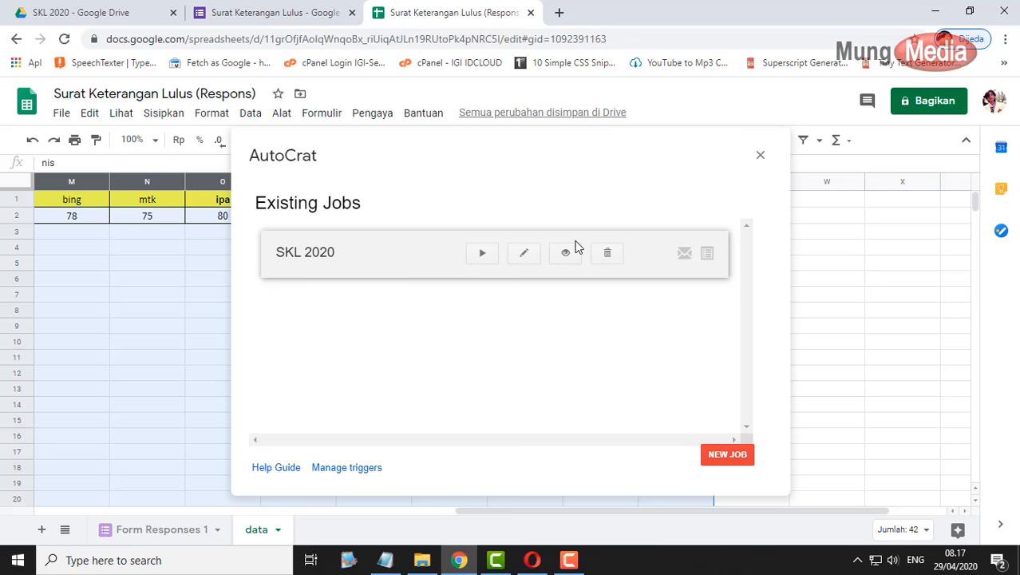
click(761, 155)
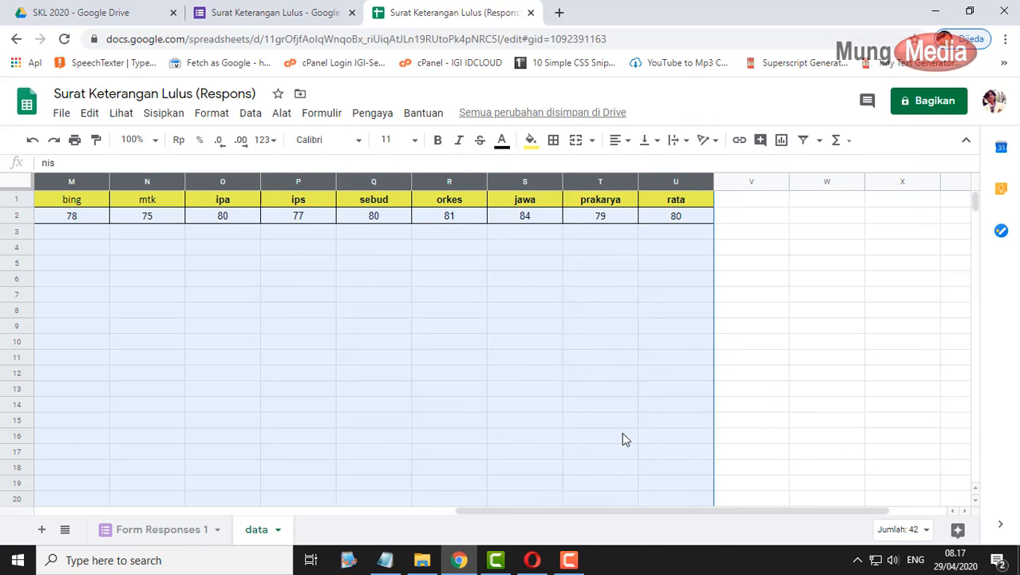
drag(656, 511, 225, 511)
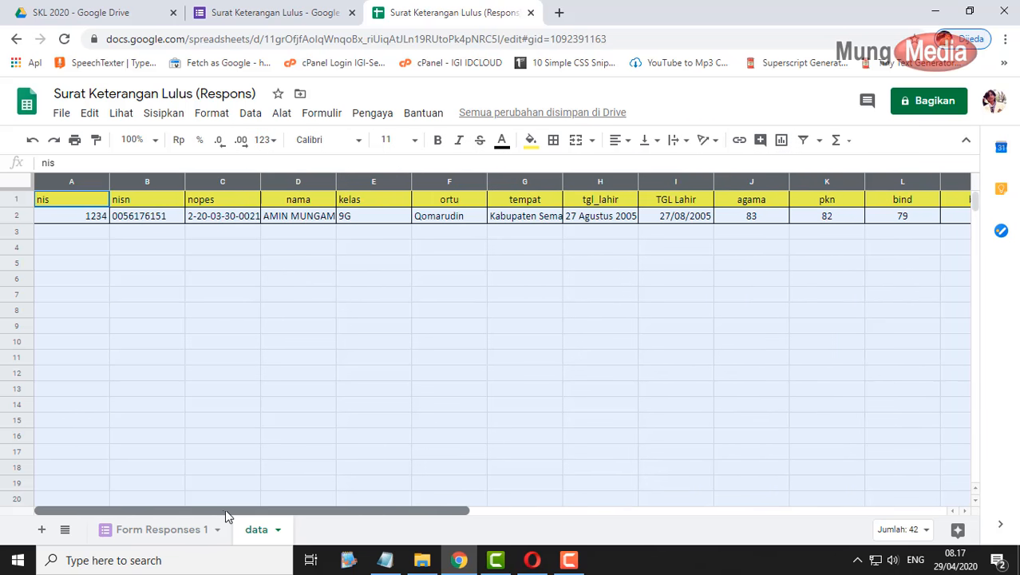
click(385, 562)
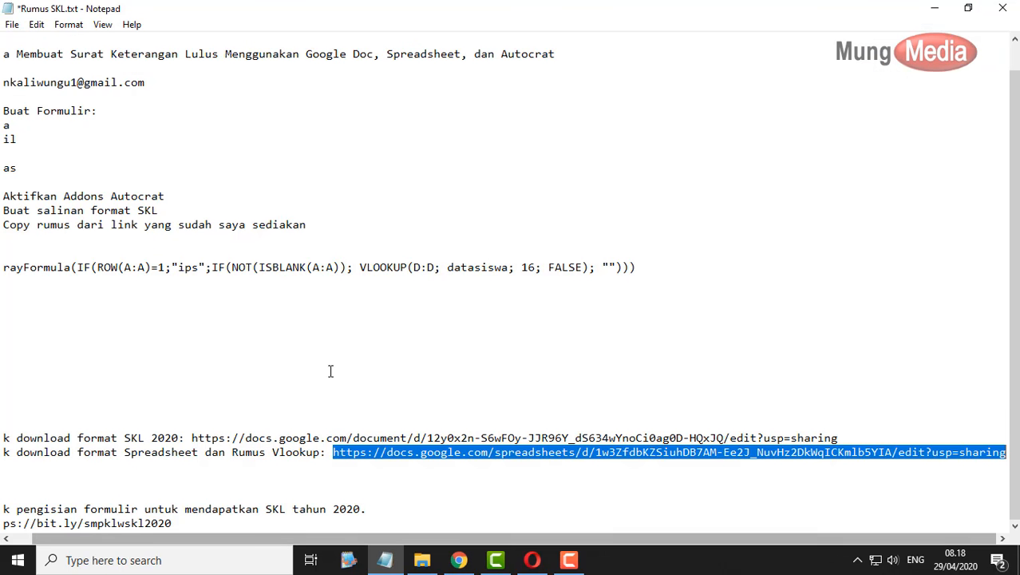
scroll(329, 371, up, 2)
drag(150, 41, 3, 40)
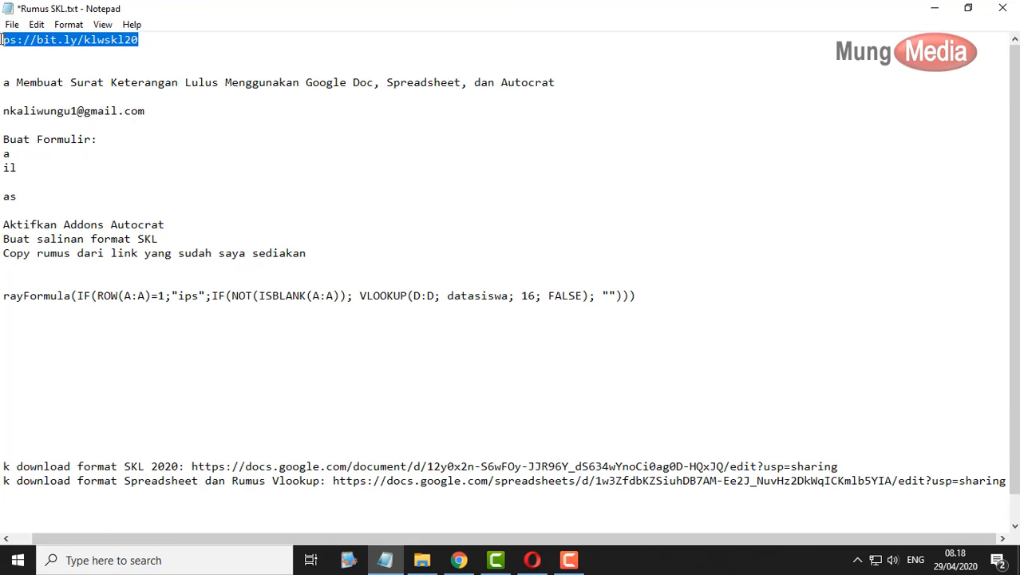
click(88, 52)
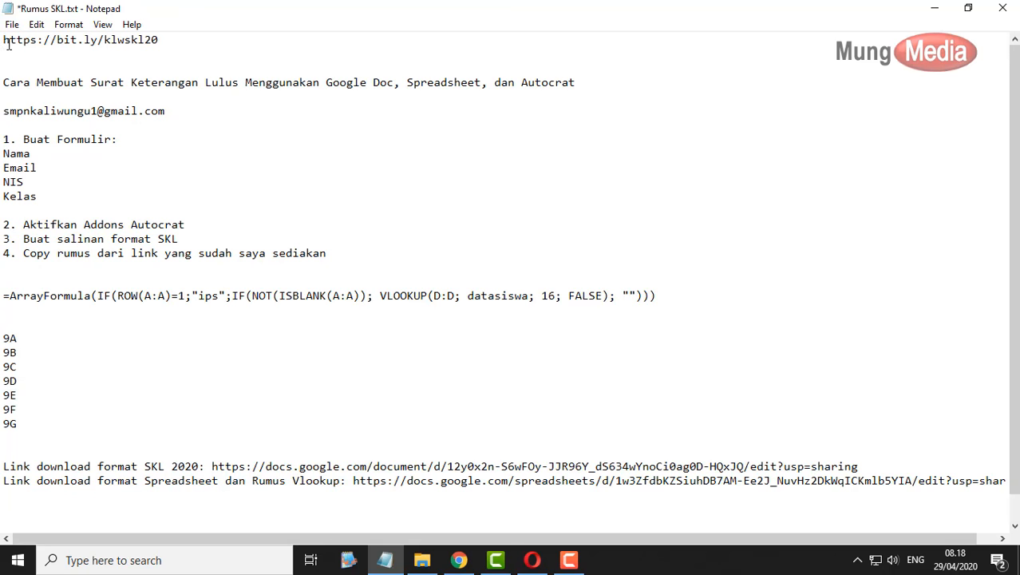
drag(3, 40, 190, 42)
key(ctrl+c)
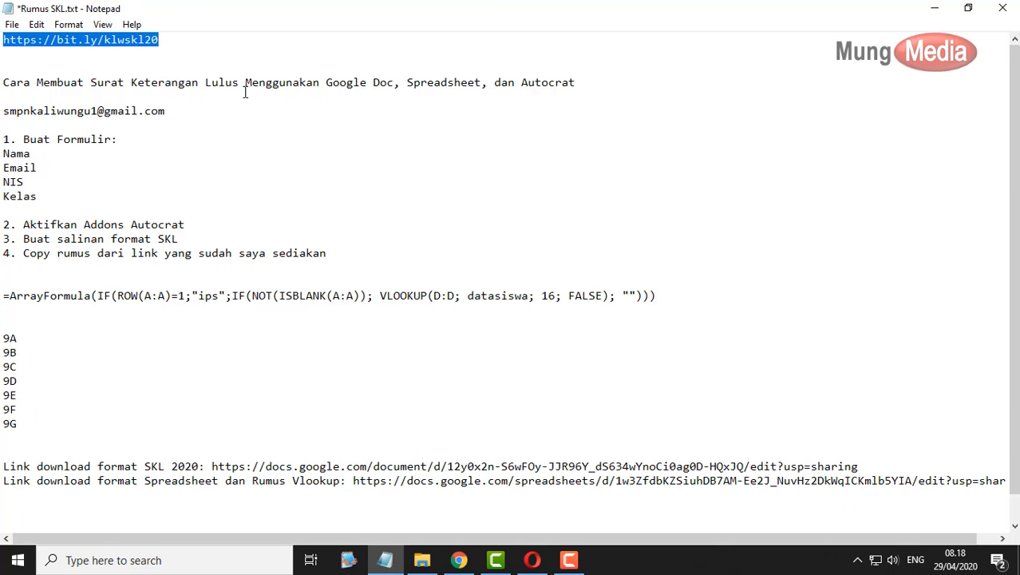
click(531, 559)
- Load the bit.ly/klwskl20 form link in a new tab, closing the Opera promotion tab
click(188, 11)
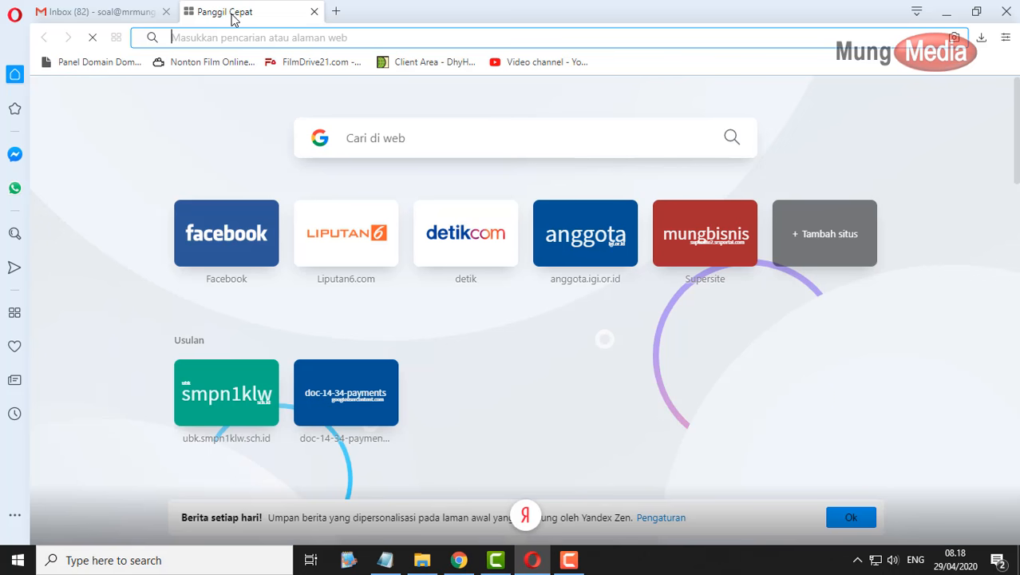
key(ctrl+v)
key(Return)
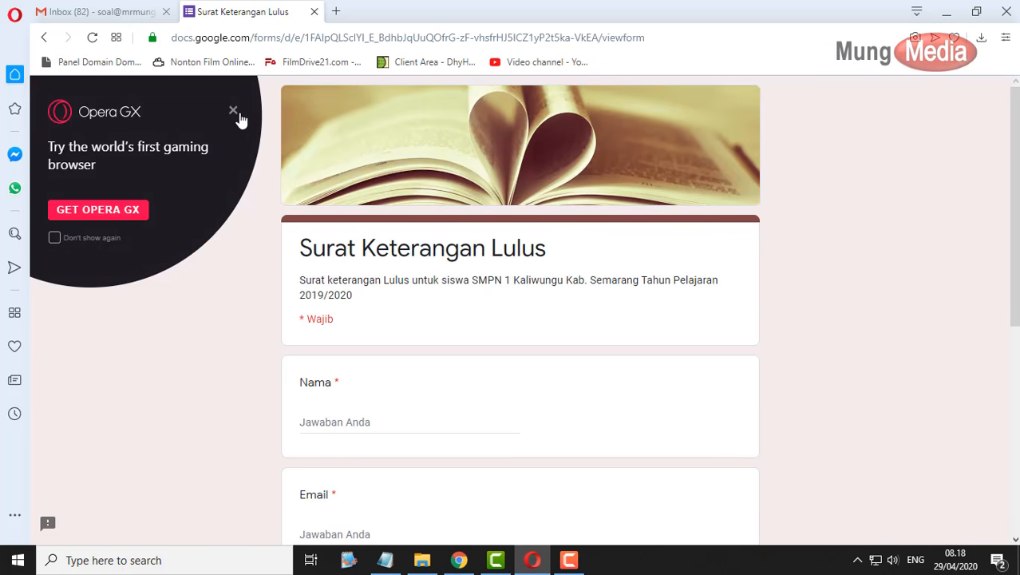
click(240, 118)
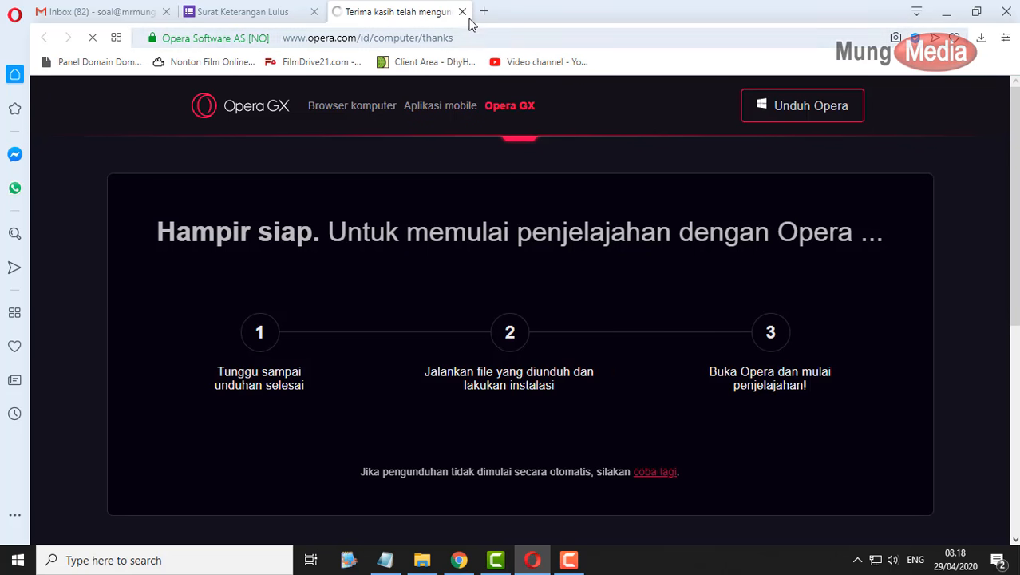
click(462, 11)
- Fill in the respondent's name, e-mail address and NIS 1234 on the form
scroll(765, 364, down, 2)
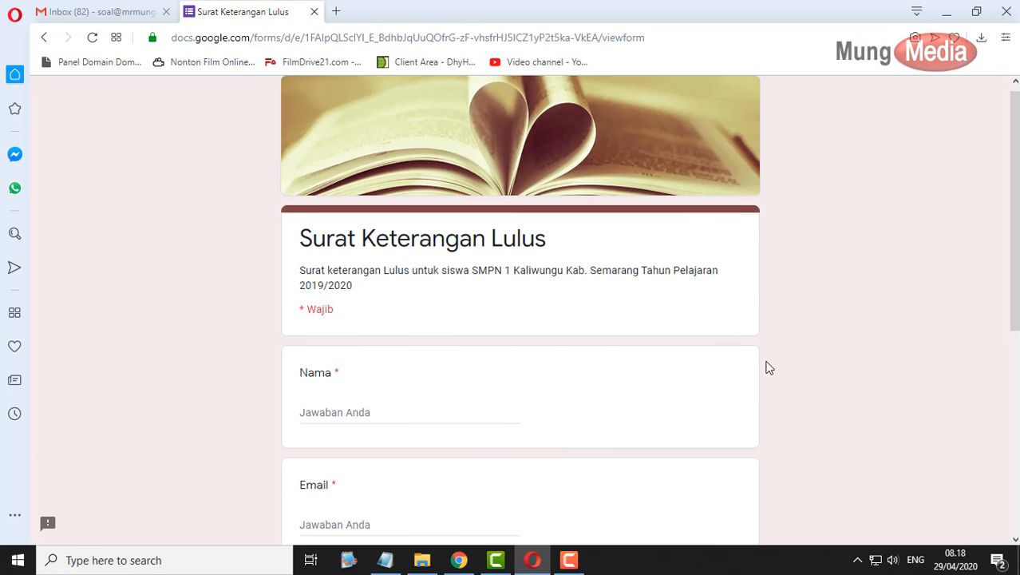
click(495, 269)
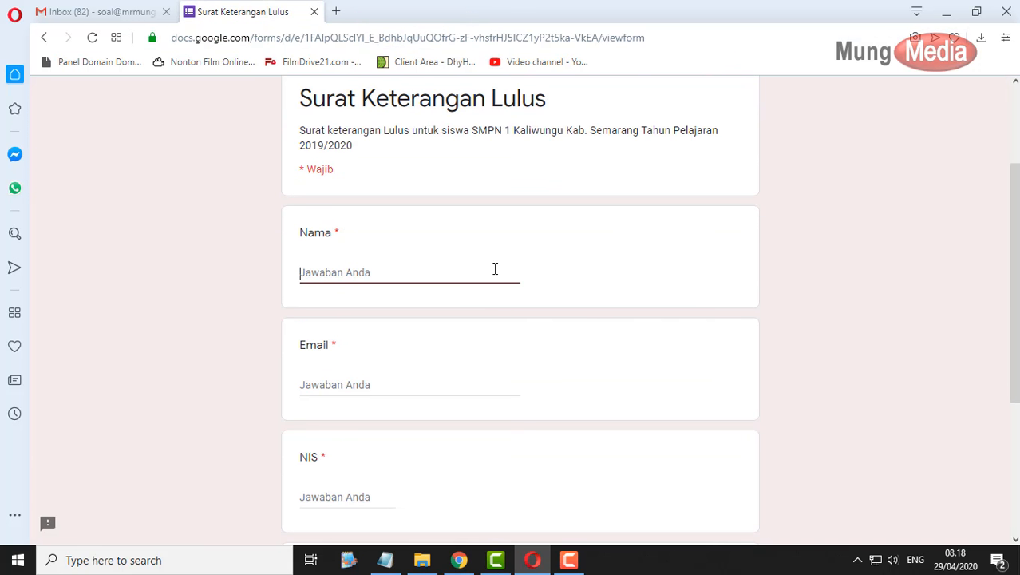
text(Amin M)
key(Tab)
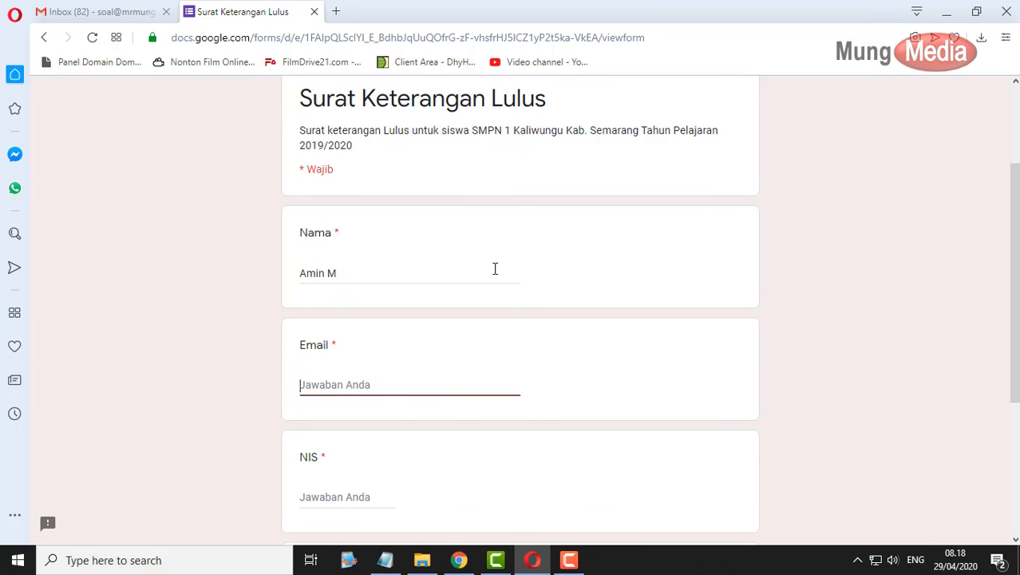
key(Tab)
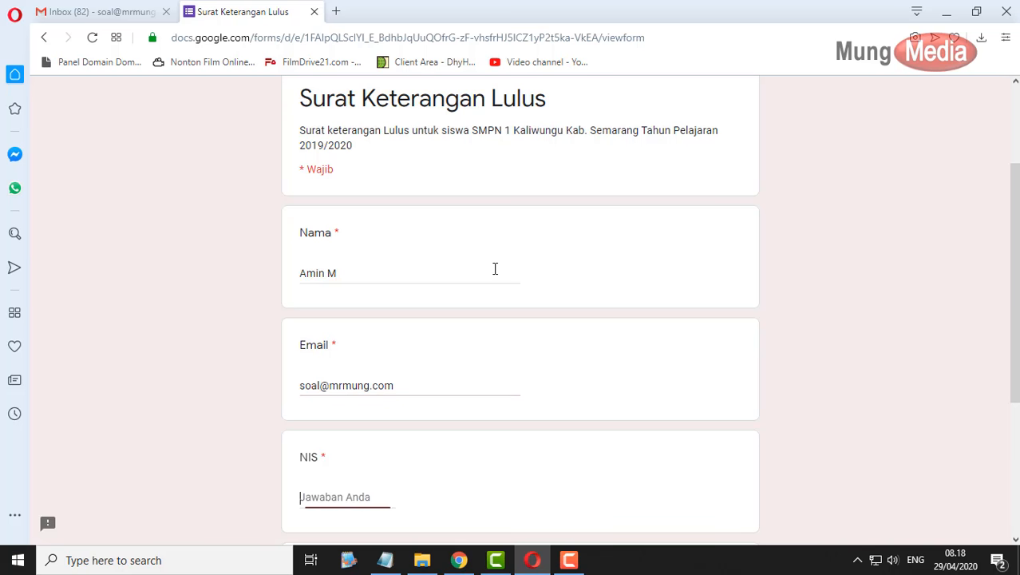
text(1234)
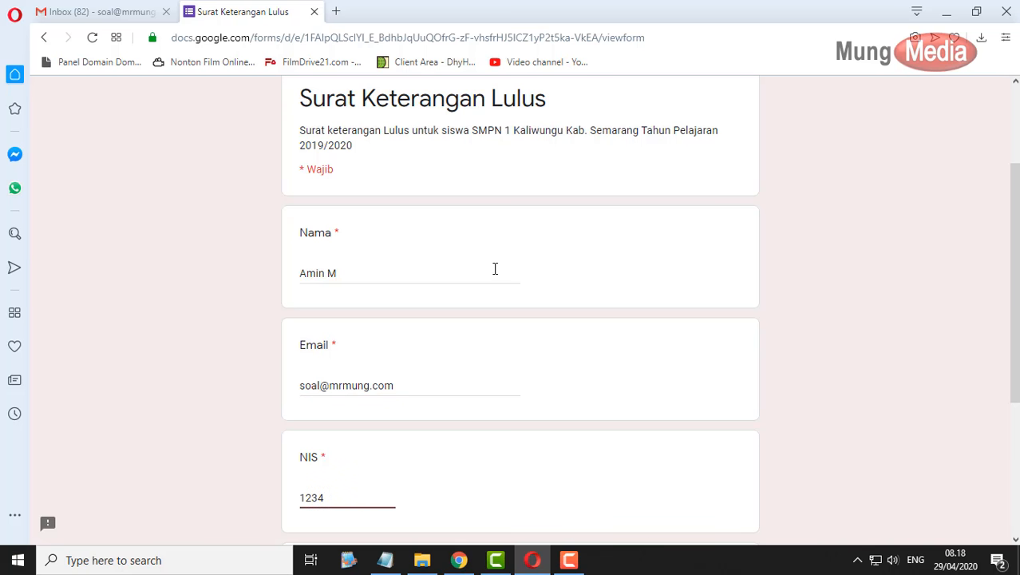
- Choose Kelas 9G, submit the response with Kirim, and switch to the Gmail inbox
scroll(498, 292, down, 3)
click(384, 397)
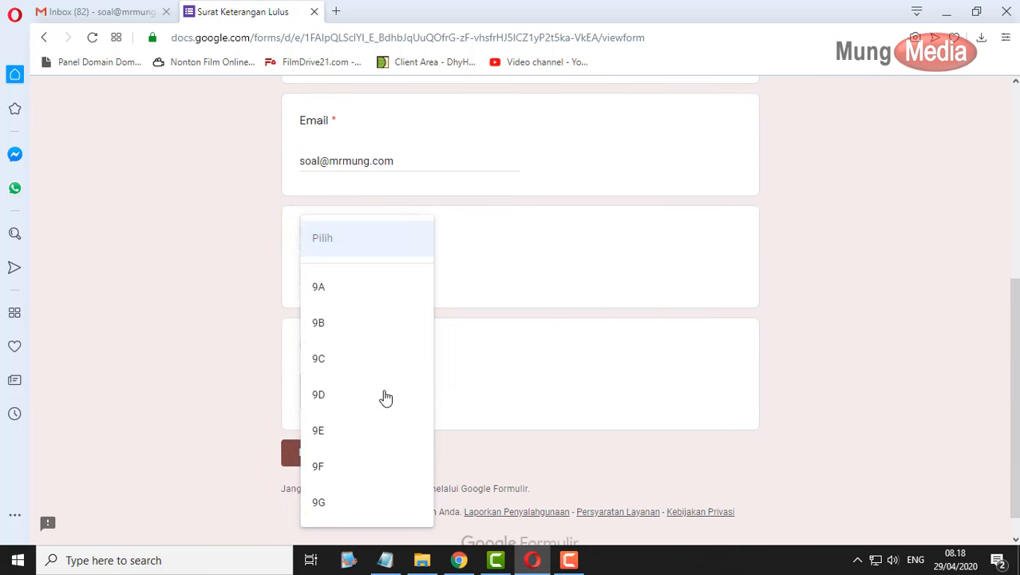
click(337, 504)
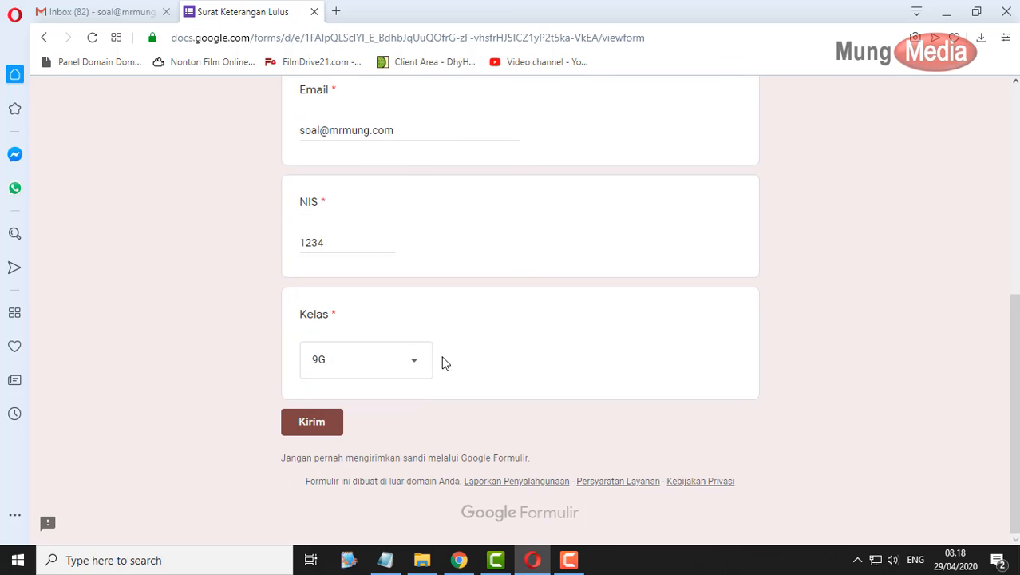
scroll(508, 349, up, 2)
scroll(415, 383, down, 2)
click(311, 424)
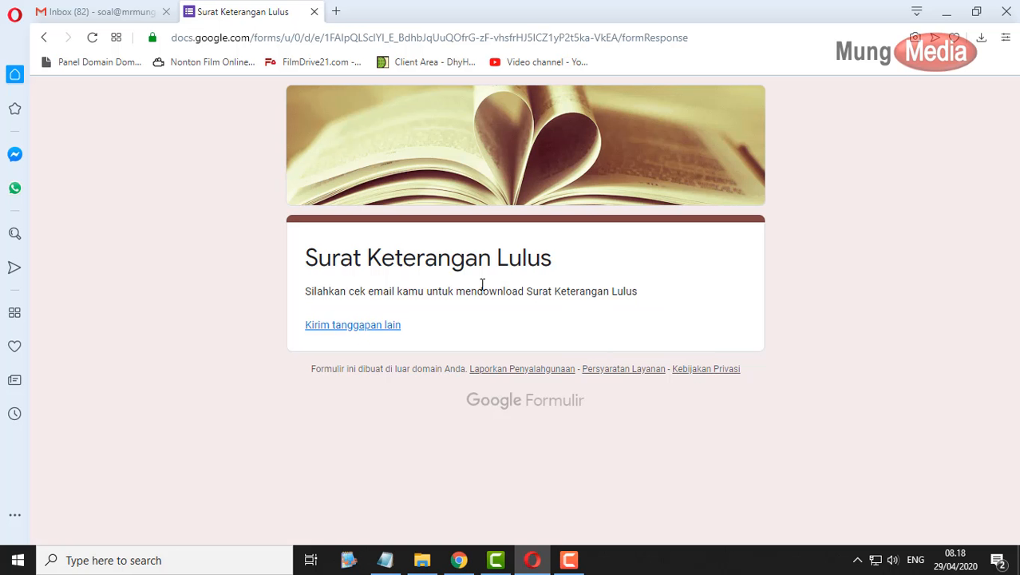
click(126, 12)
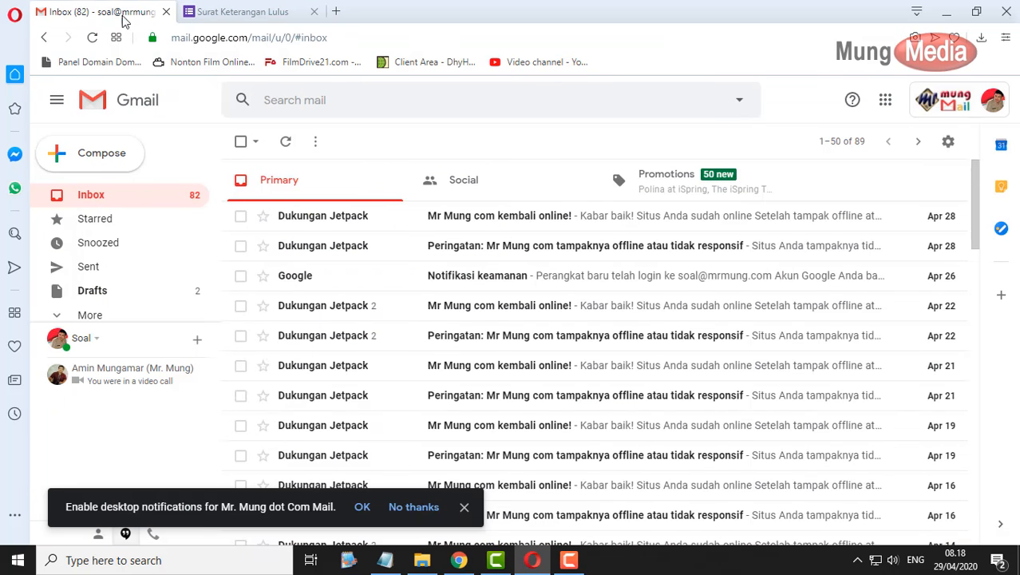
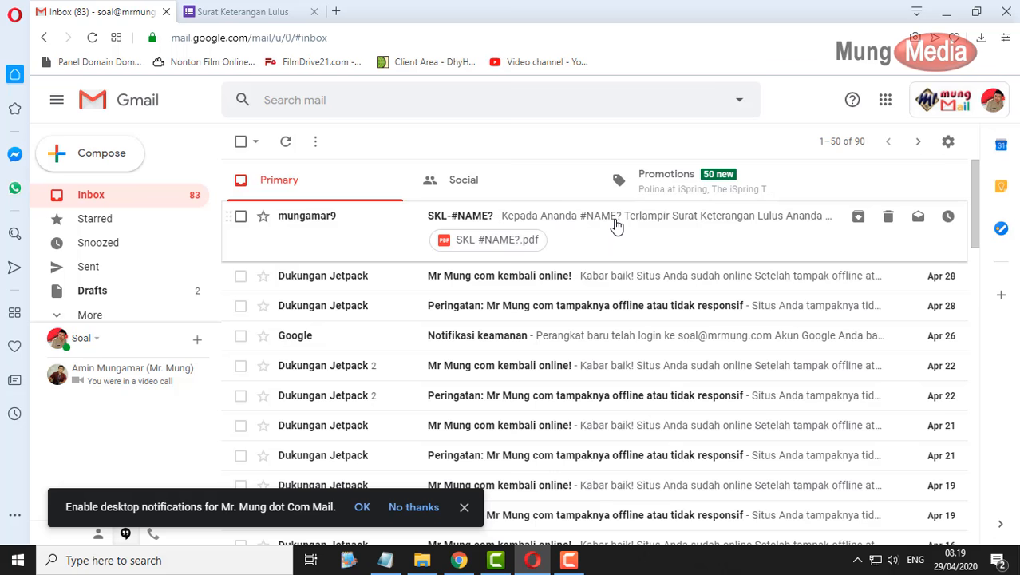
- Open the new SKL-#NAME? email and check its greeting, which shows #NAME? instead of the name
click(580, 228)
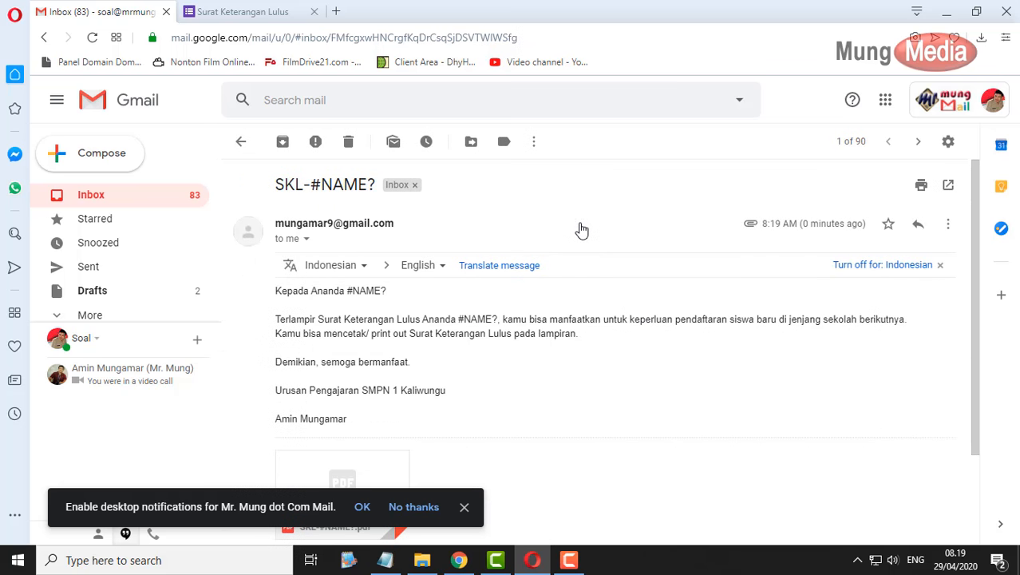
triple_click(351, 291)
click(417, 300)
scroll(419, 303, down, 1)
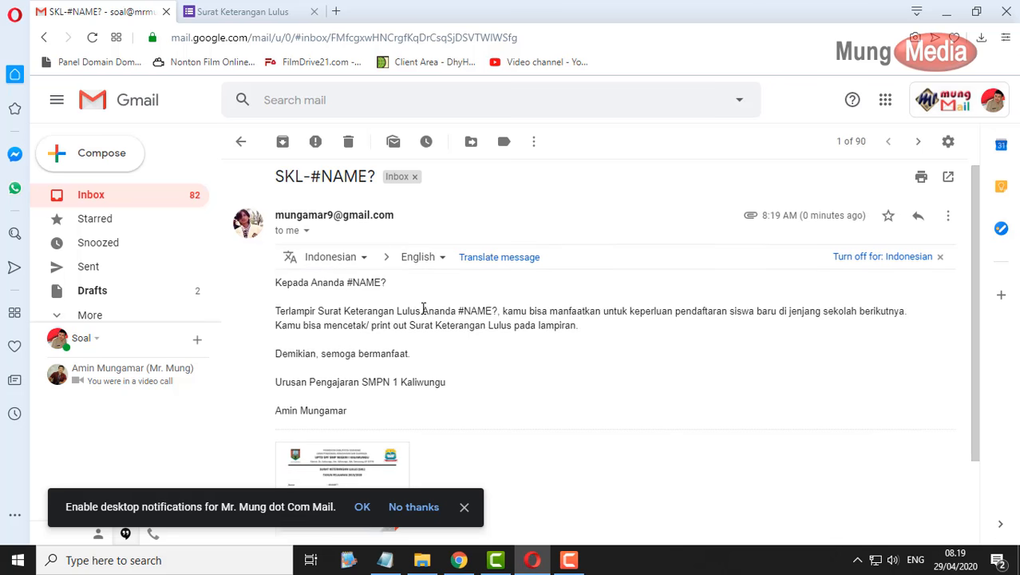
scroll(428, 385, down, 1)
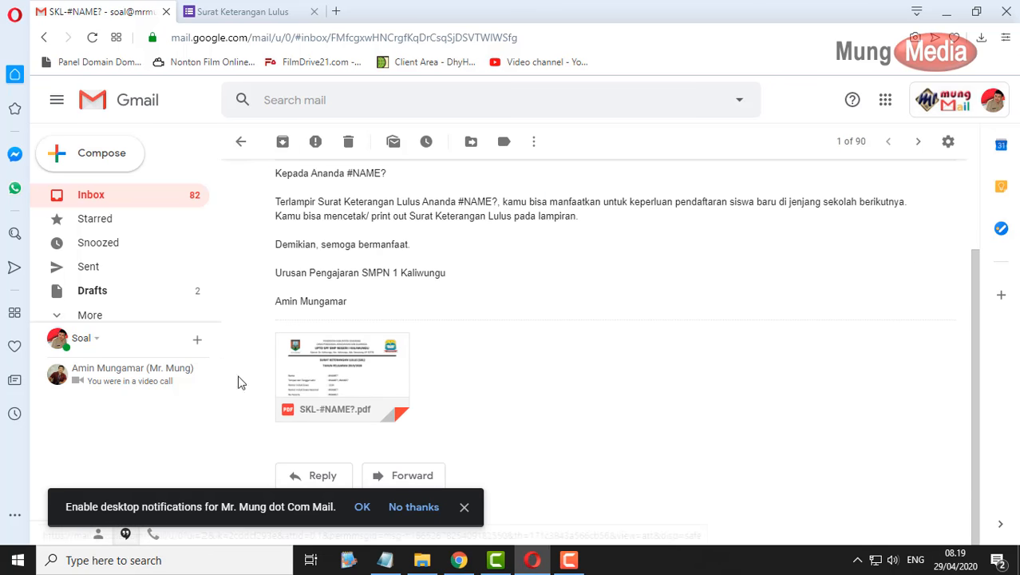
- Preview the attached SKL certificate PDF showing #NAME? placeholders, then return to the responses spreadsheet
click(343, 375)
scroll(537, 291, down, 1)
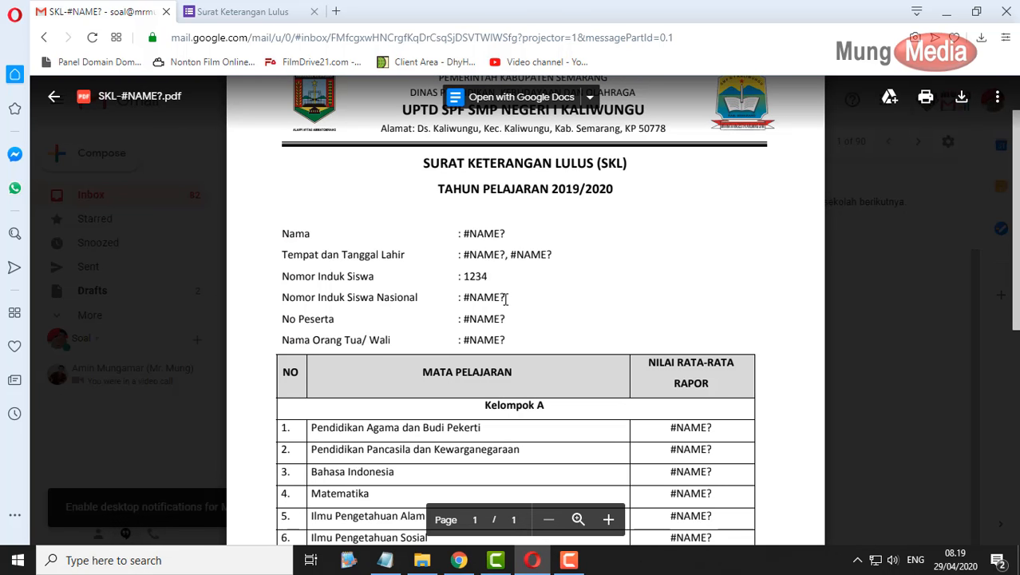
scroll(663, 331, down, 3)
click(910, 340)
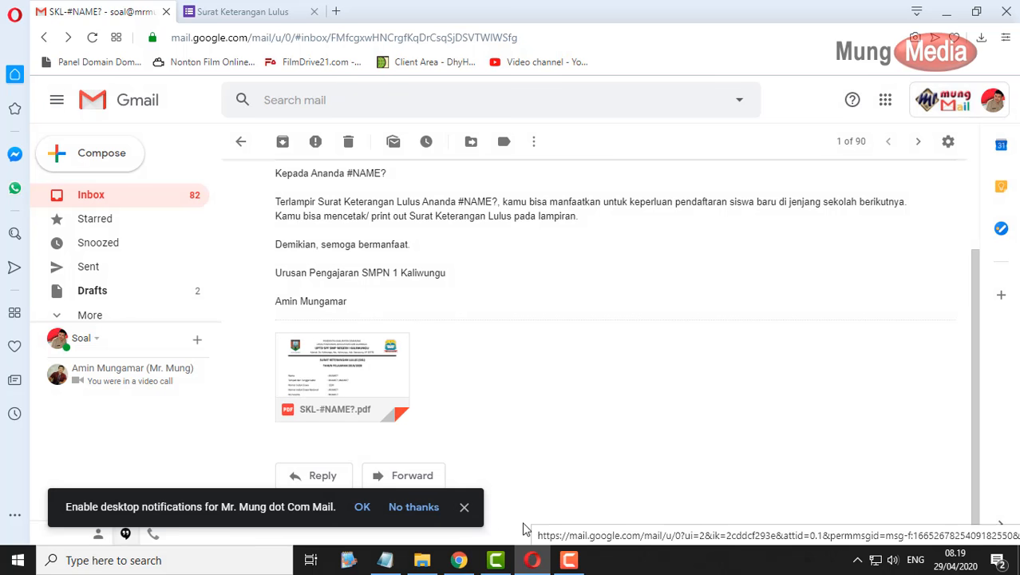
click(465, 562)
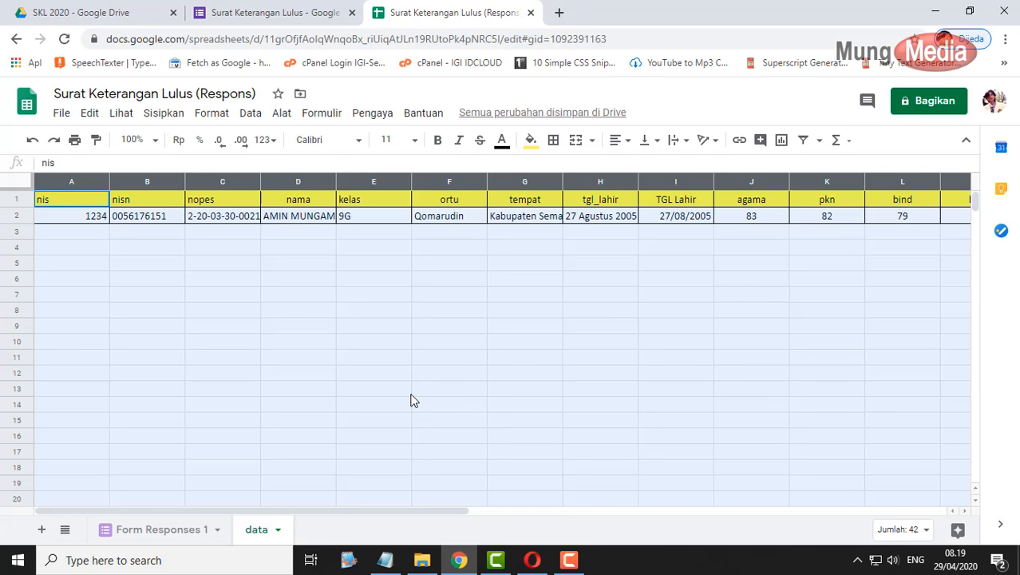
- Inspect the #NAME? error in cell F2 of Form Responses 1
click(431, 296)
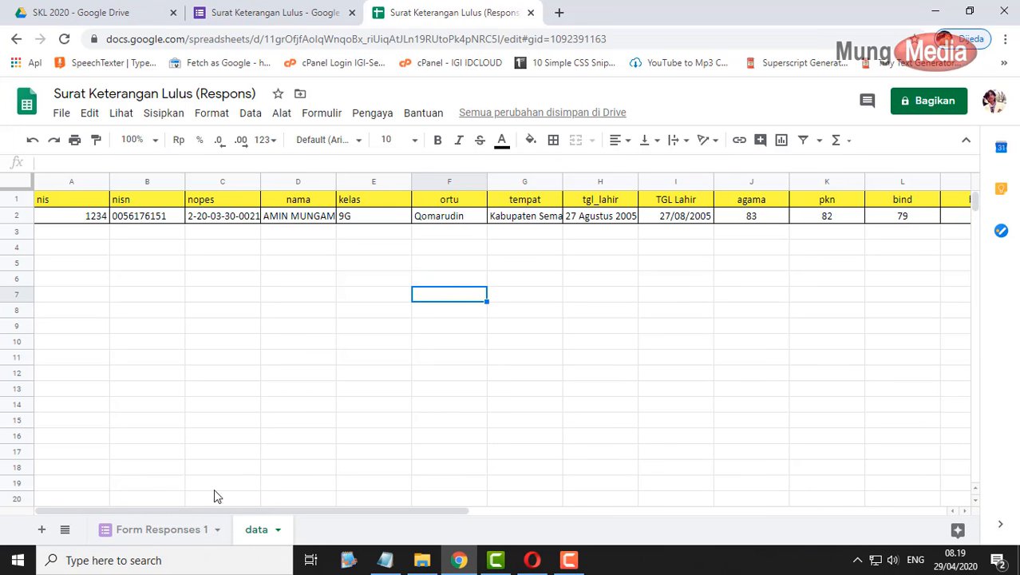
click(178, 535)
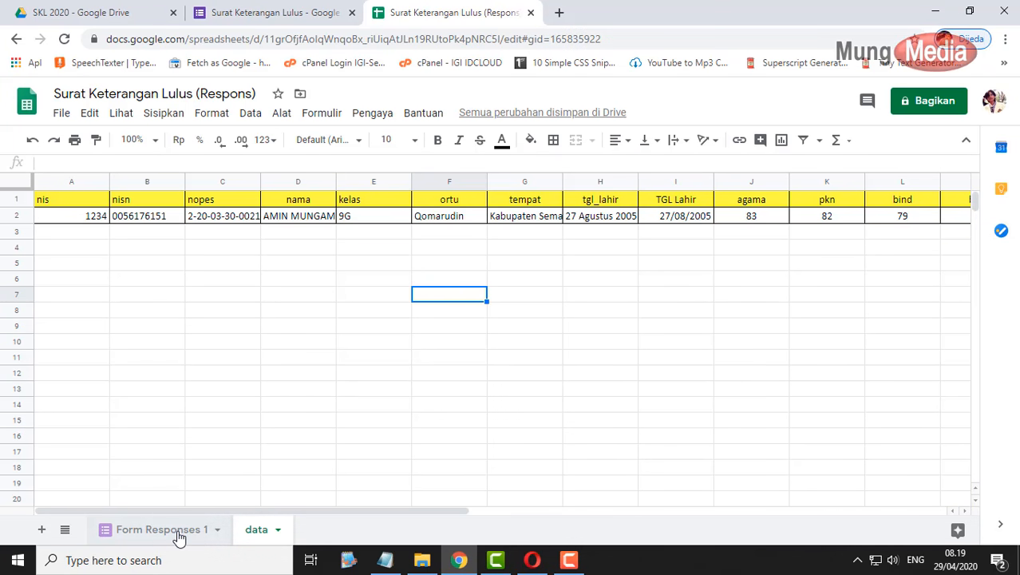
click(593, 220)
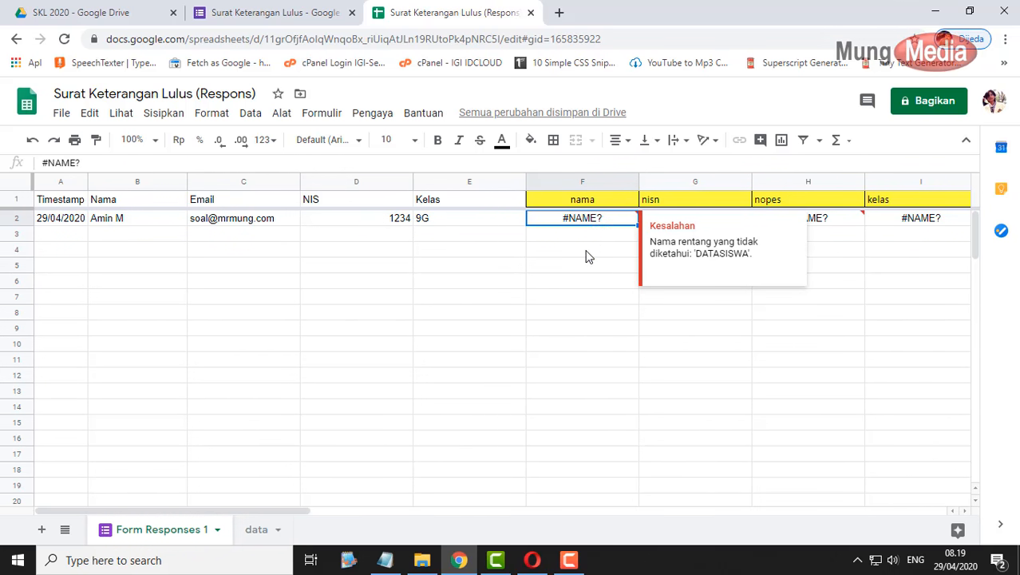
click(589, 254)
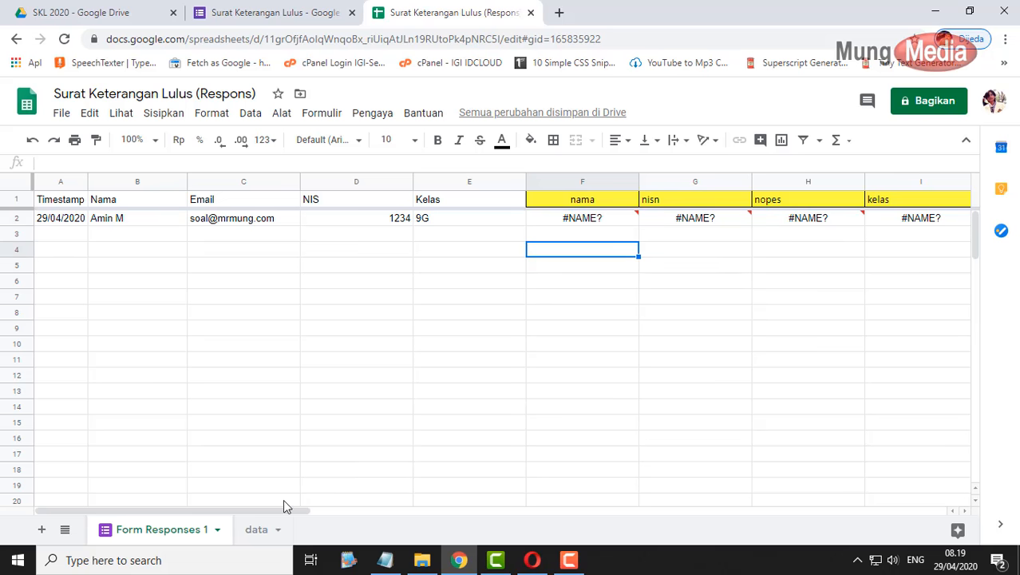
- Define a named range dataskl covering columns A to U of the data sheet
click(256, 530)
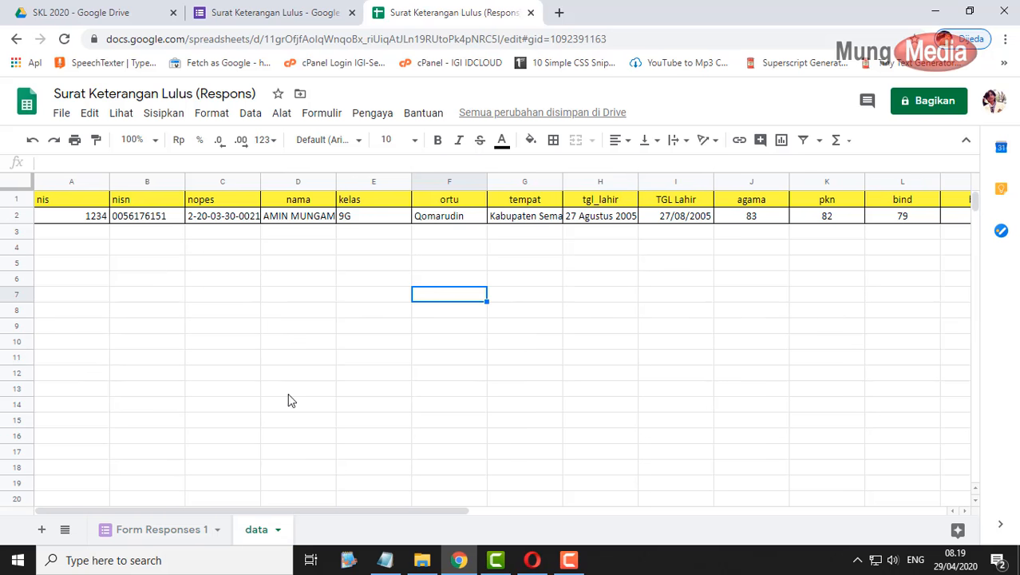
click(76, 180)
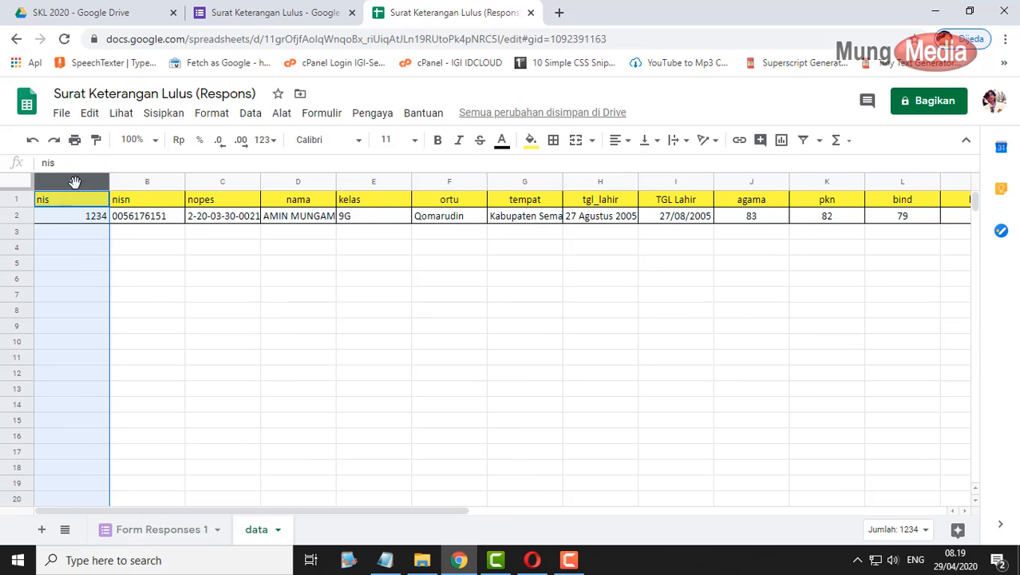
drag(416, 519, 751, 518)
shift+click(905, 181)
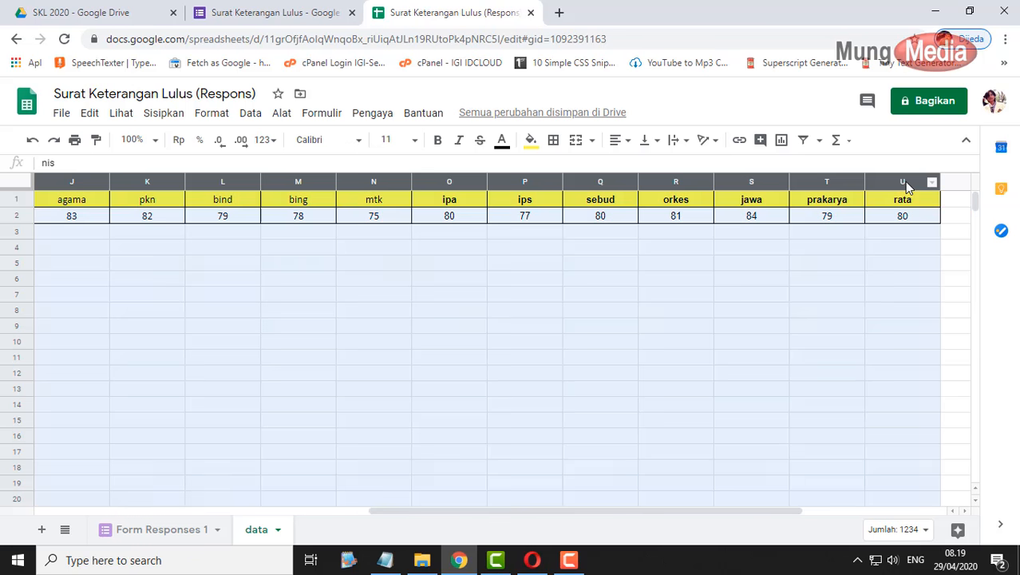
click(248, 115)
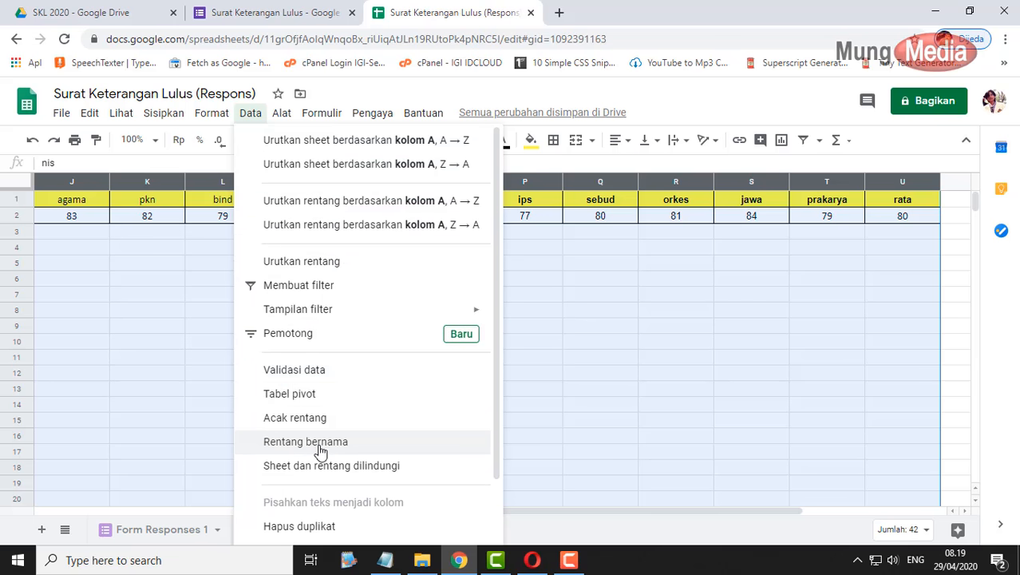
click(339, 447)
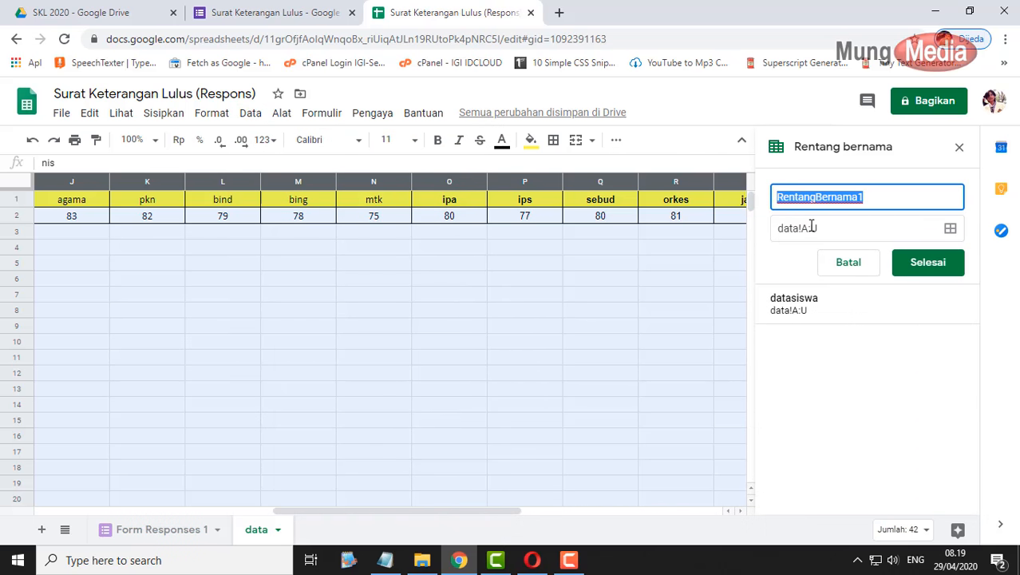
text(dataskl)
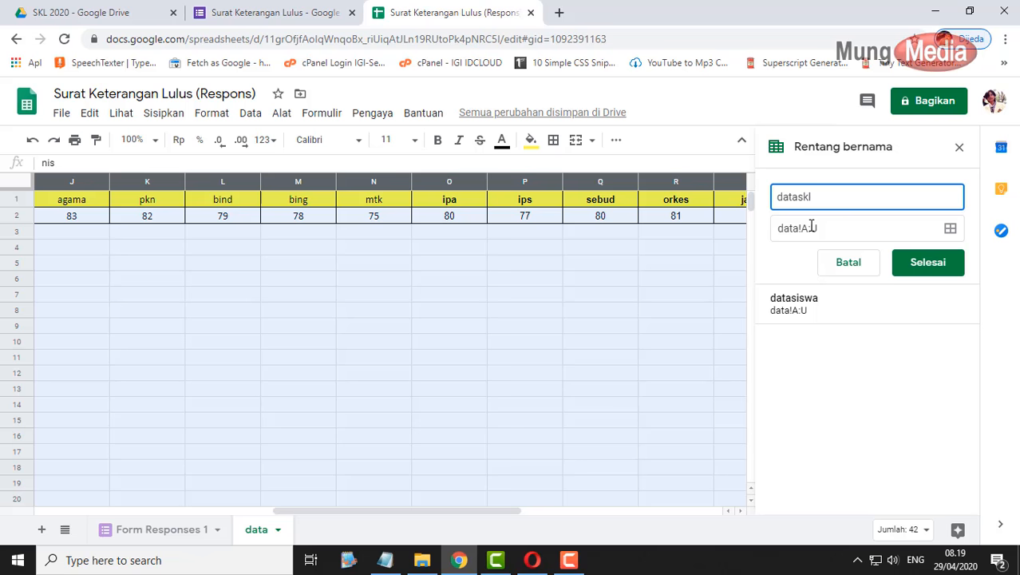
click(930, 266)
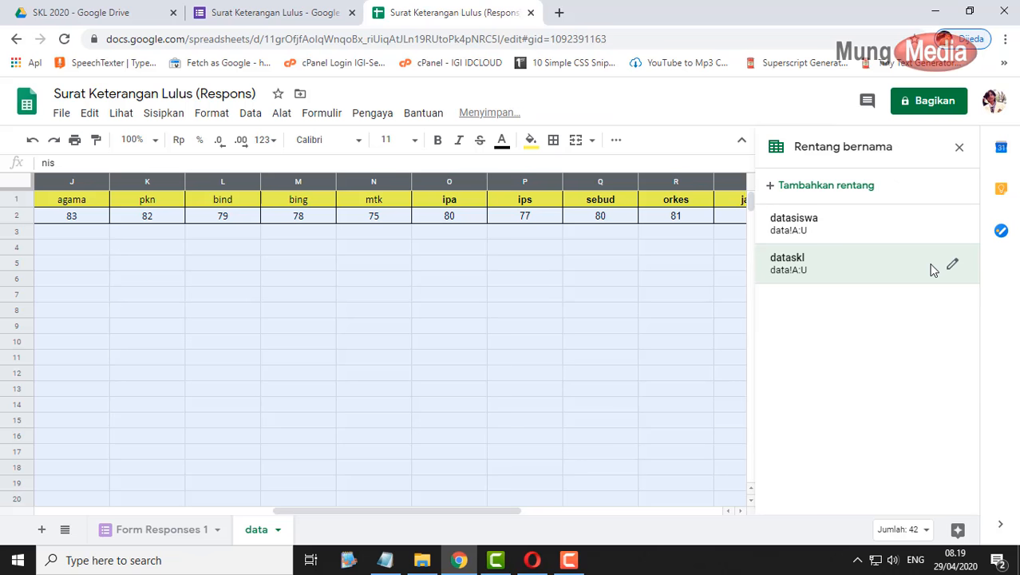
click(958, 147)
click(193, 527)
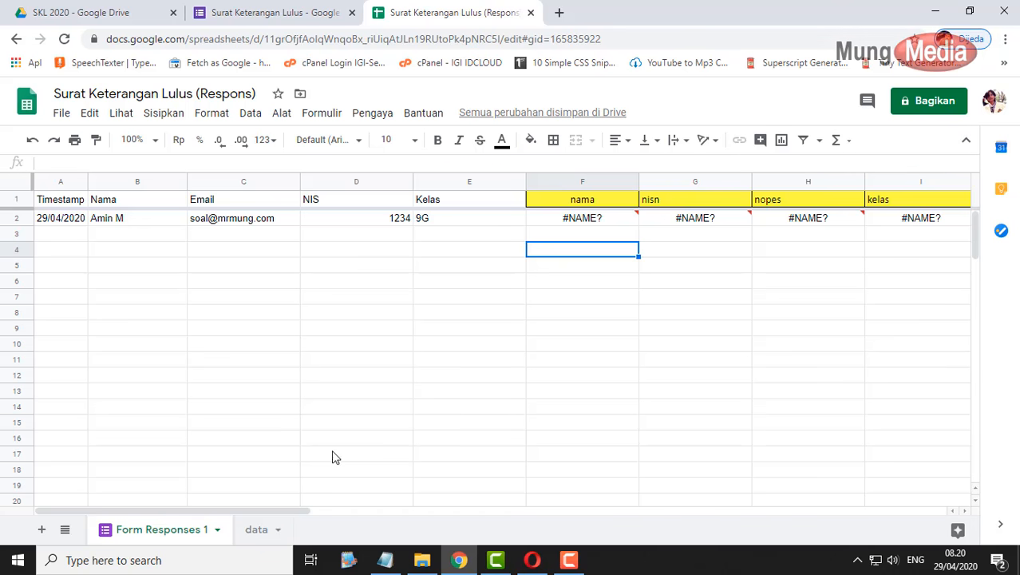
- Change the F1 nama ArrayFormula's range name from datasiswa to dataskl
click(603, 203)
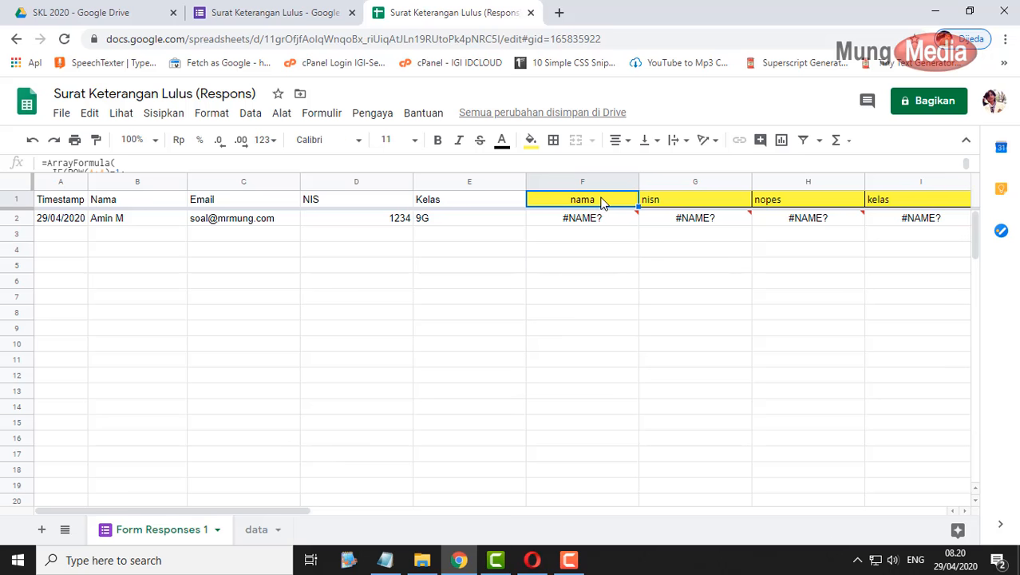
double_click(603, 202)
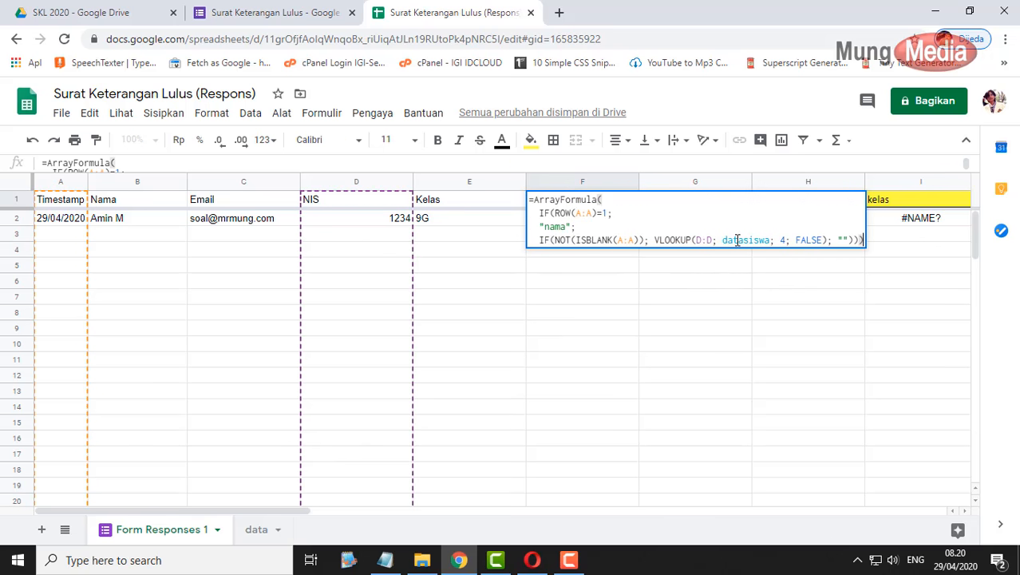
drag(723, 240, 766, 243)
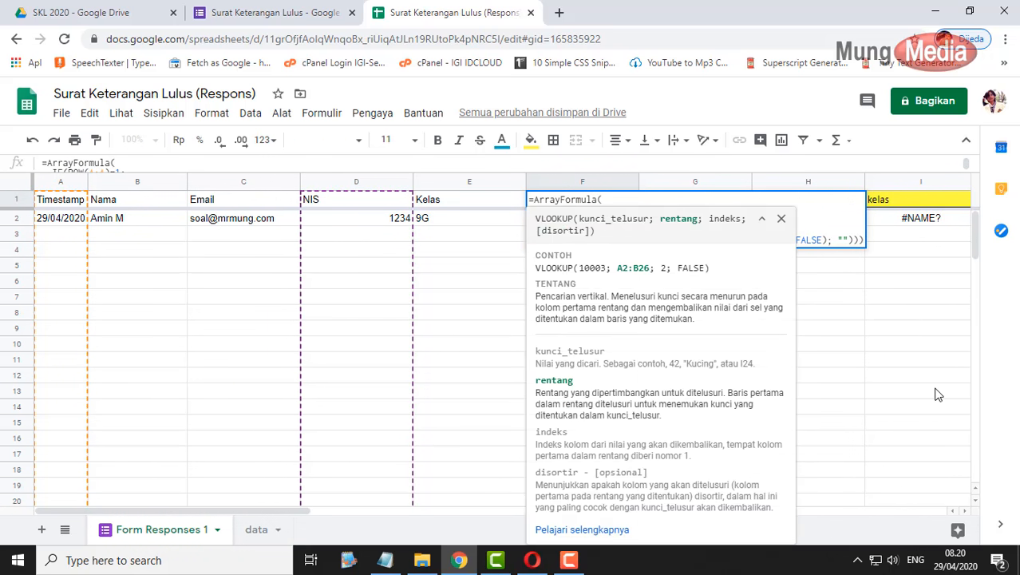
text(dataskl)
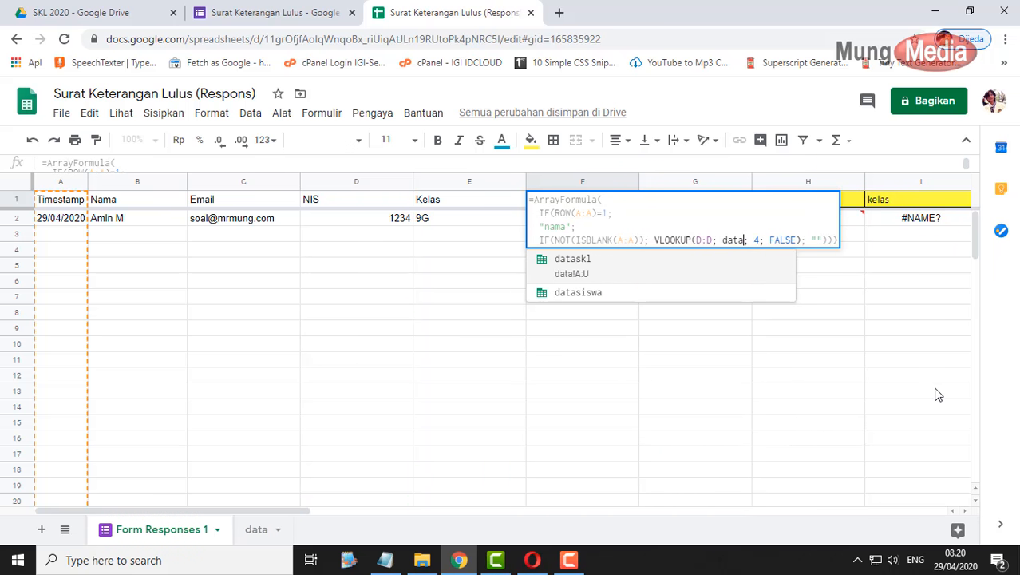
key(Return)
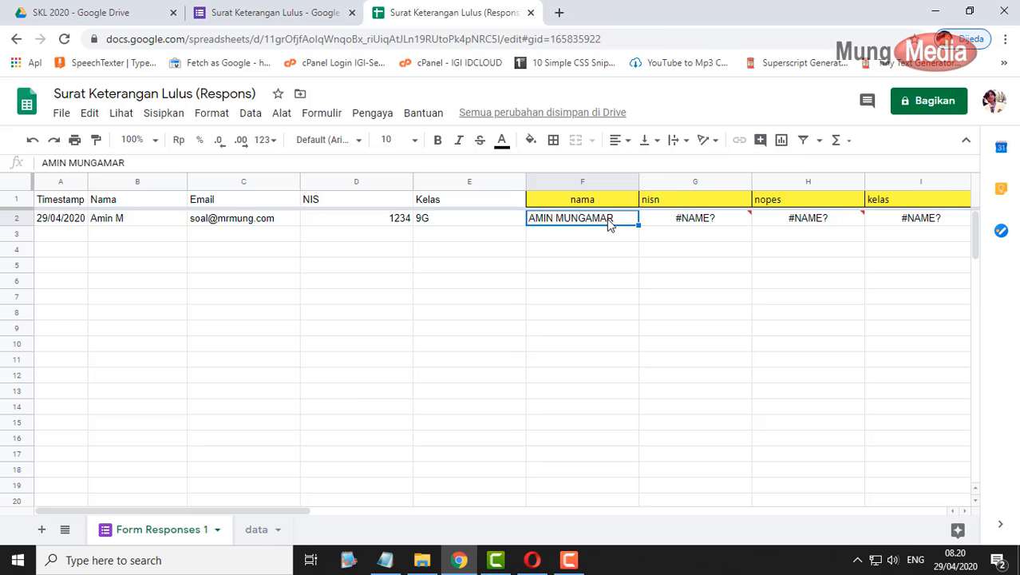
- Check the nisn header formula, then select header cells G1 through X1 (nisn to rata)
click(673, 201)
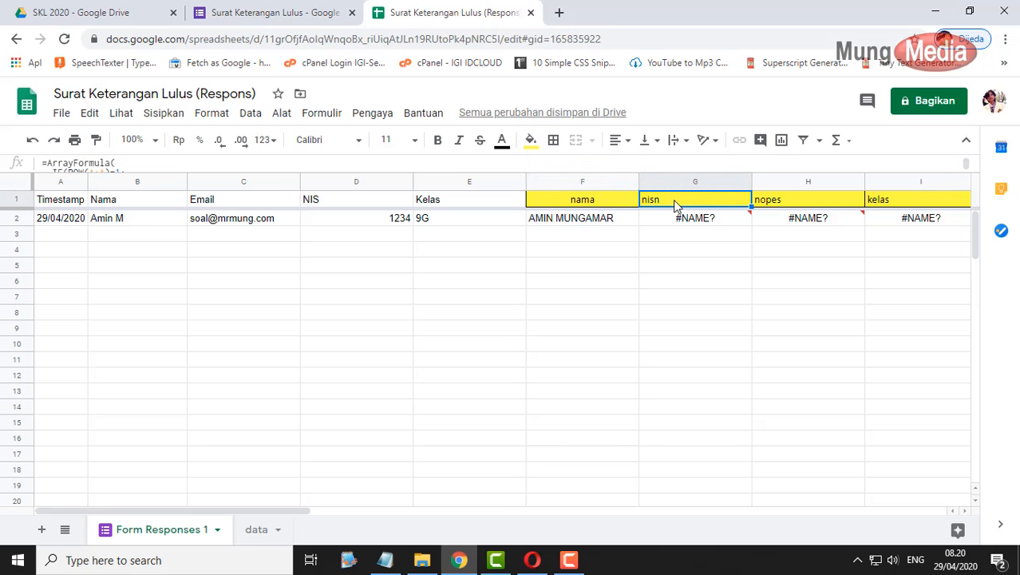
double_click(673, 199)
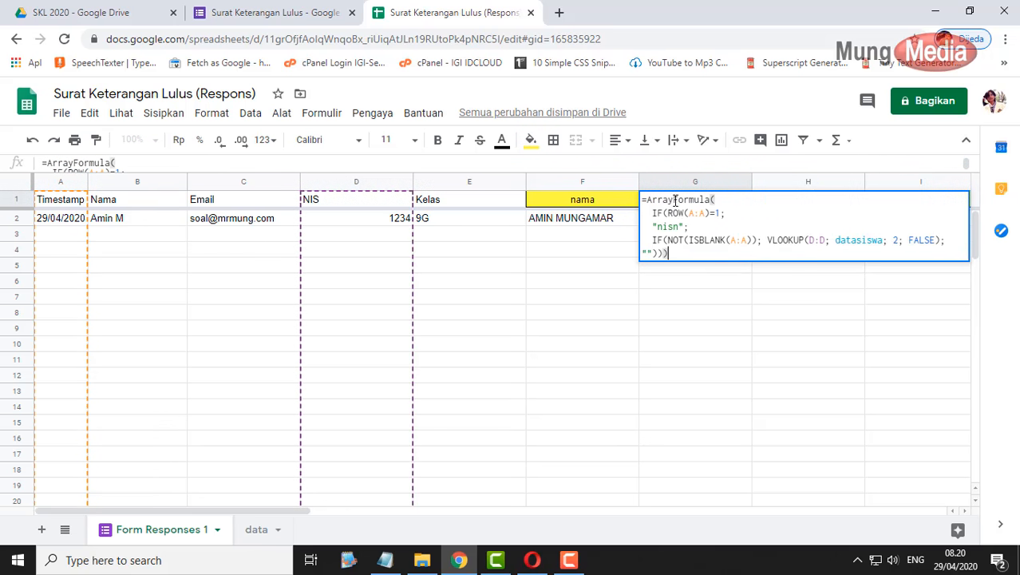
click(688, 332)
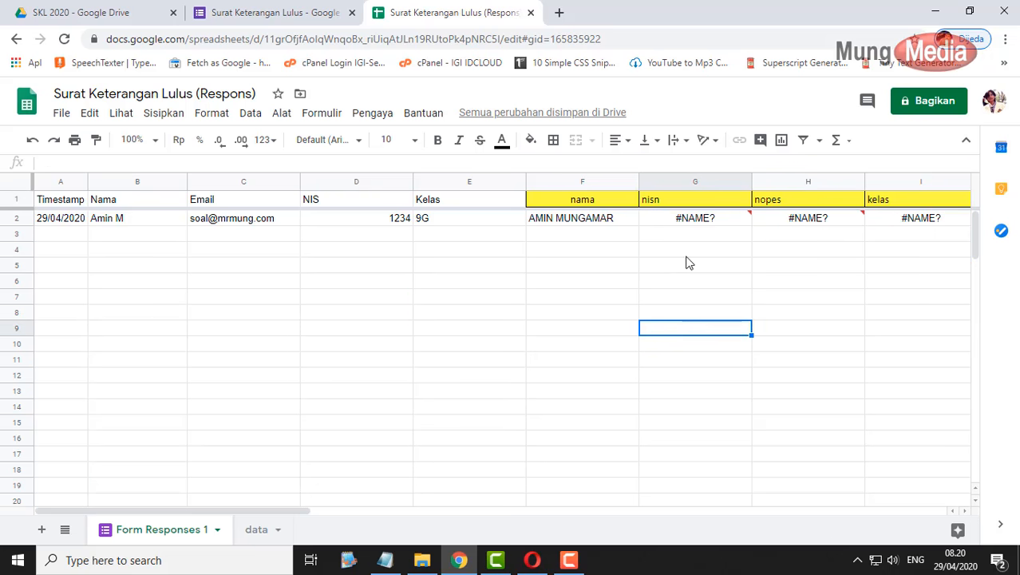
click(685, 203)
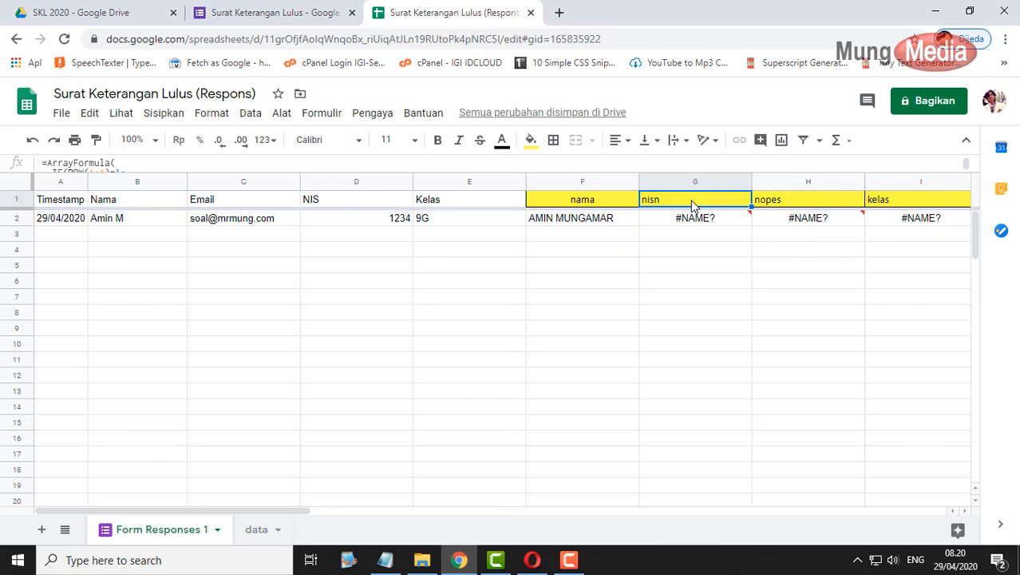
key(ctrl+shift+Right)
key(shift+Left)
key(shift+Left)
key(shift+Left)
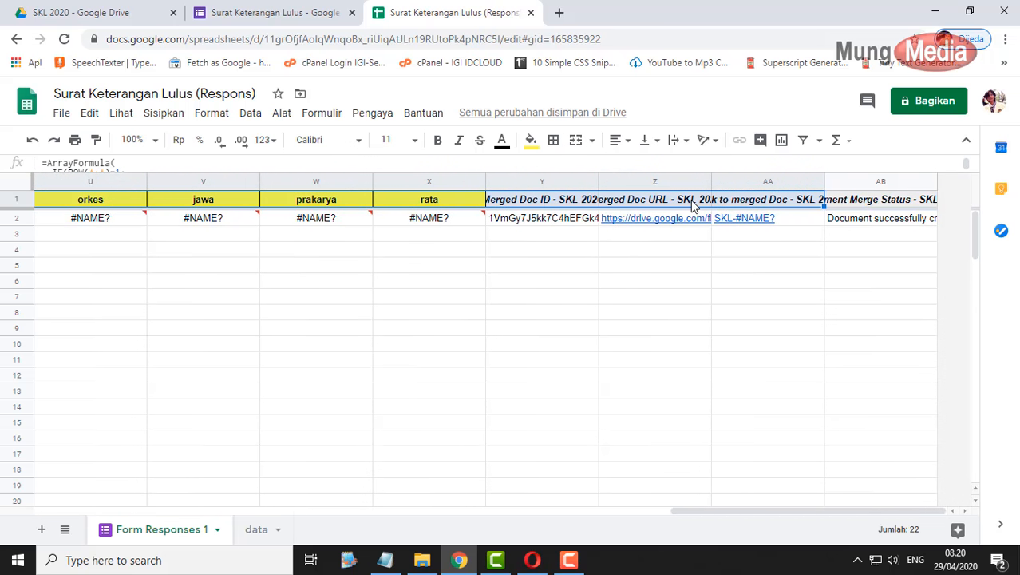
key(shift+Left)
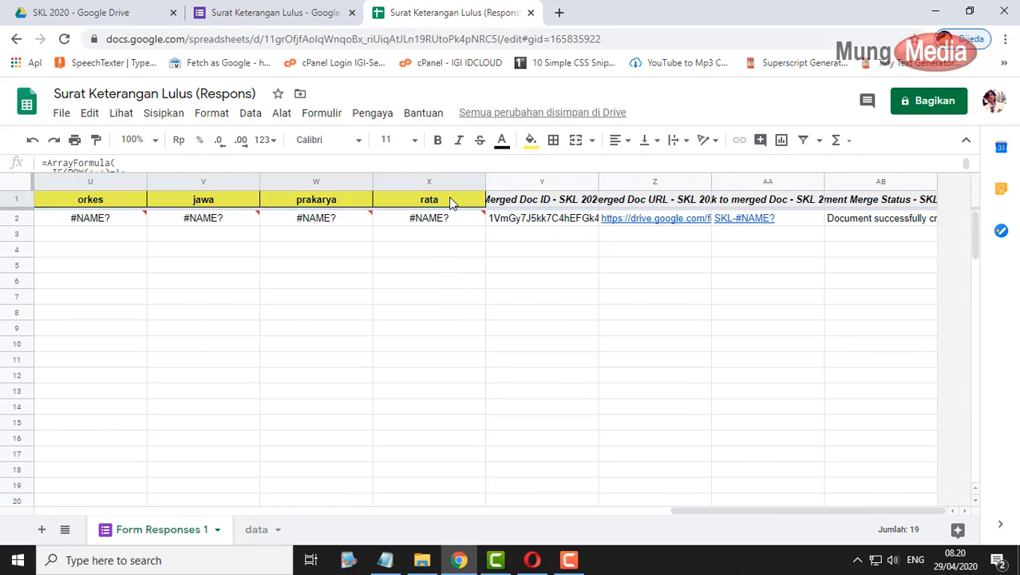
- Replace all datasiswa with dataskl in the selected headers, searching inside formulas too
key(ctrl+h)
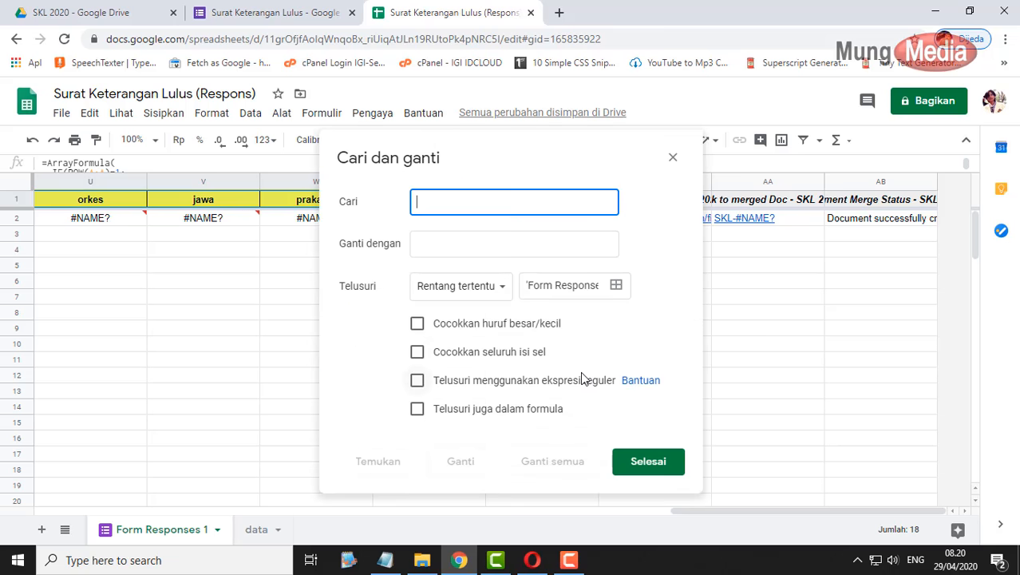
text(datasiswa)
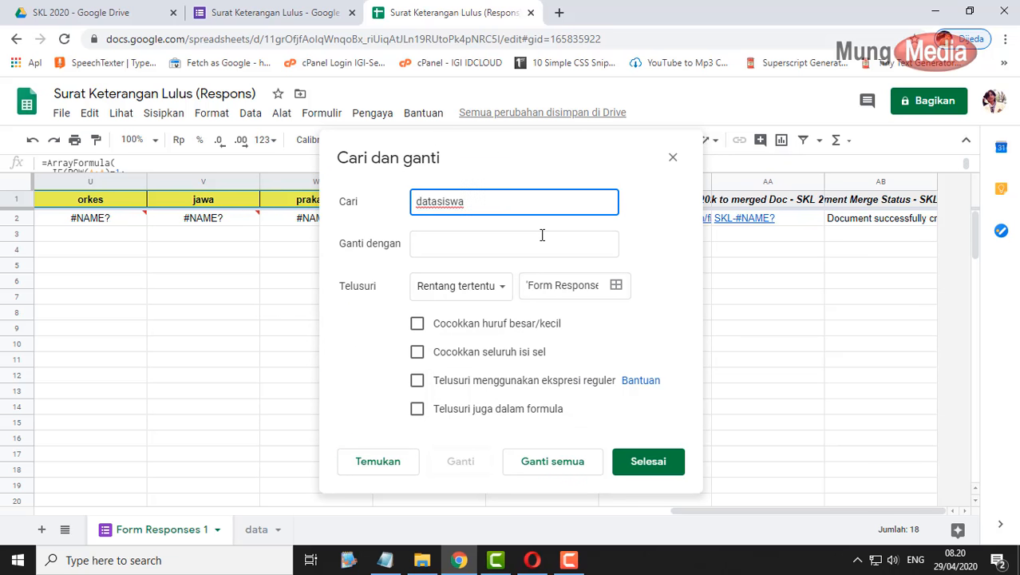
click(542, 234)
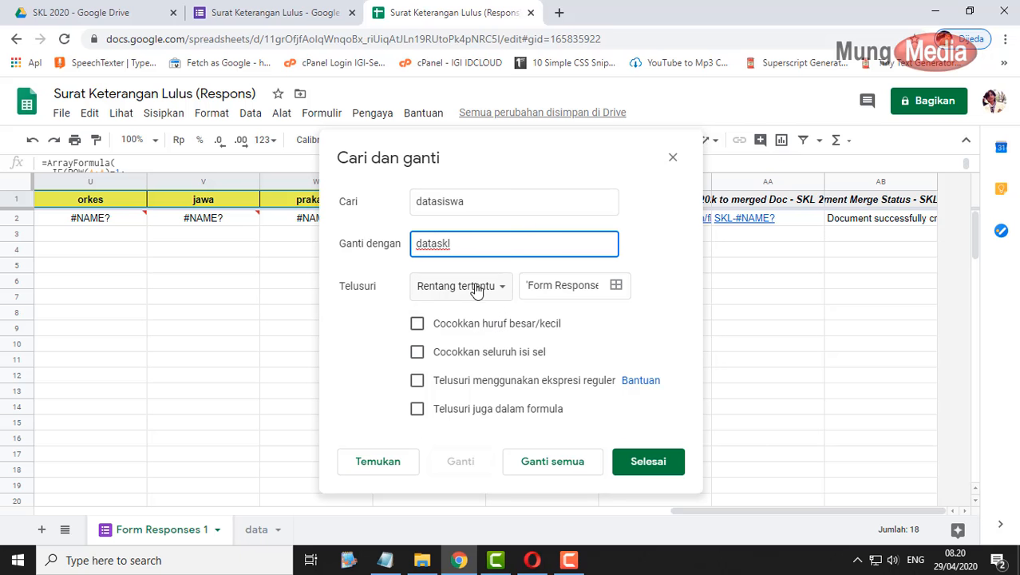
click(418, 410)
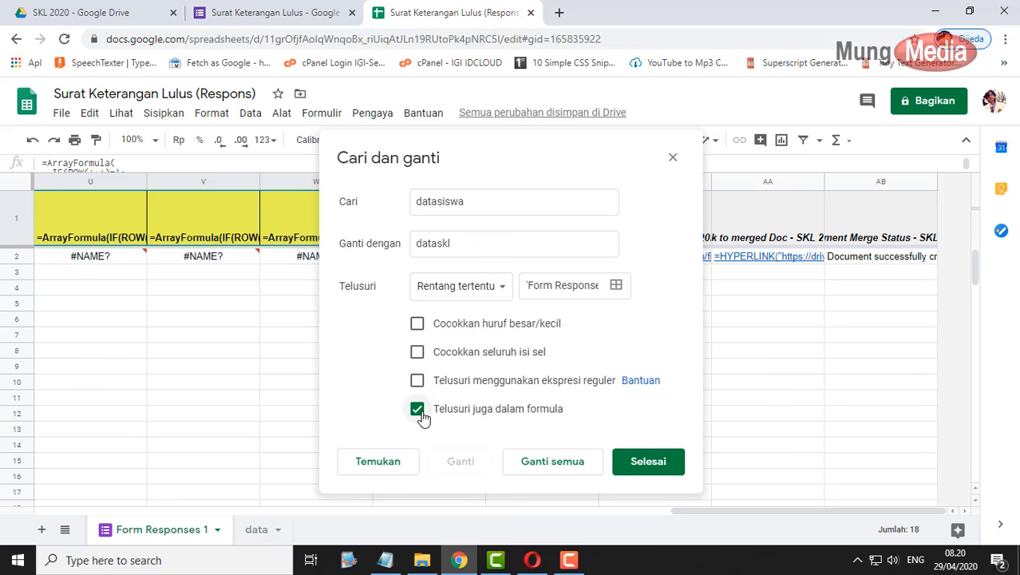
click(559, 463)
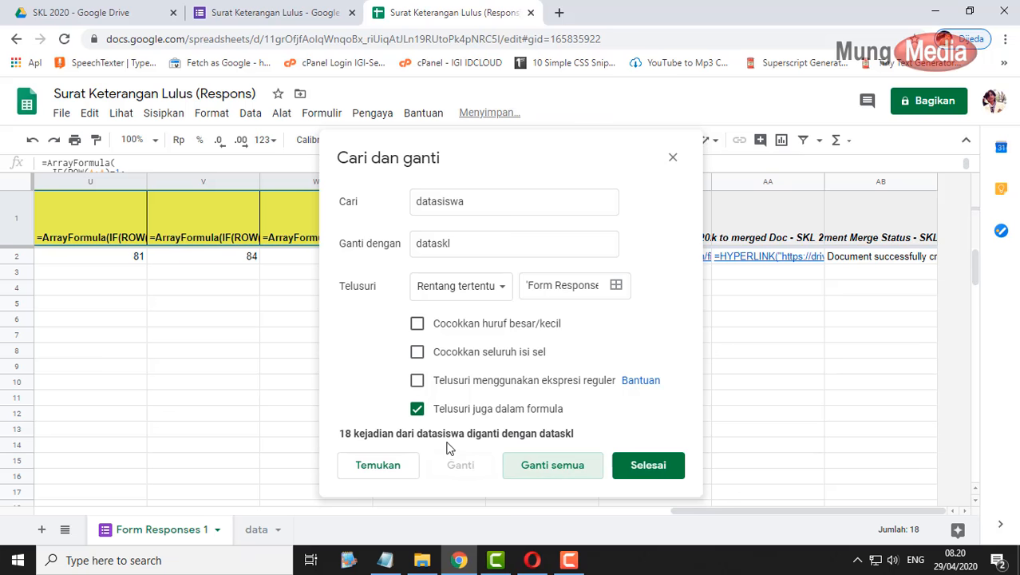
click(650, 465)
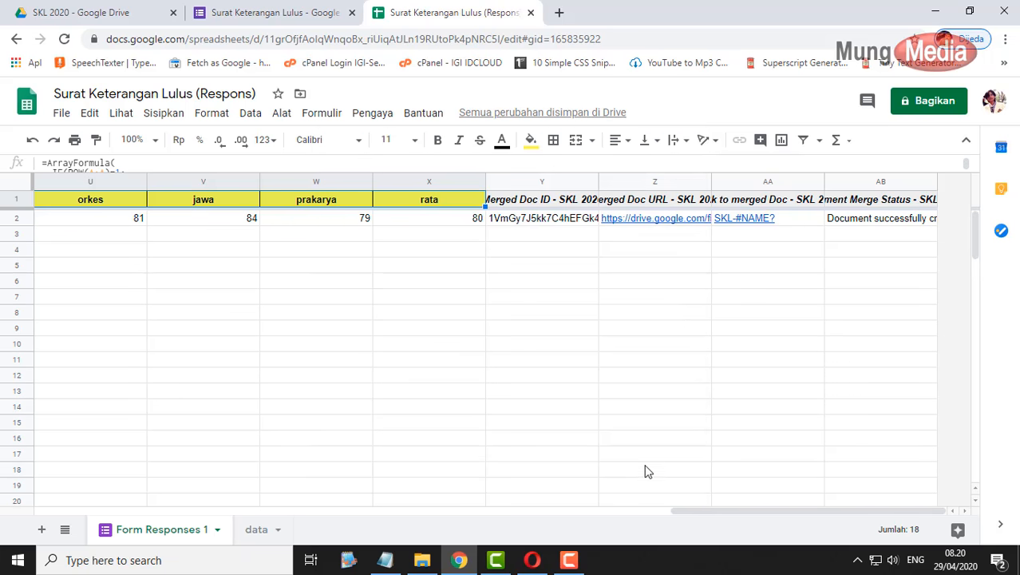
drag(779, 515, 403, 505)
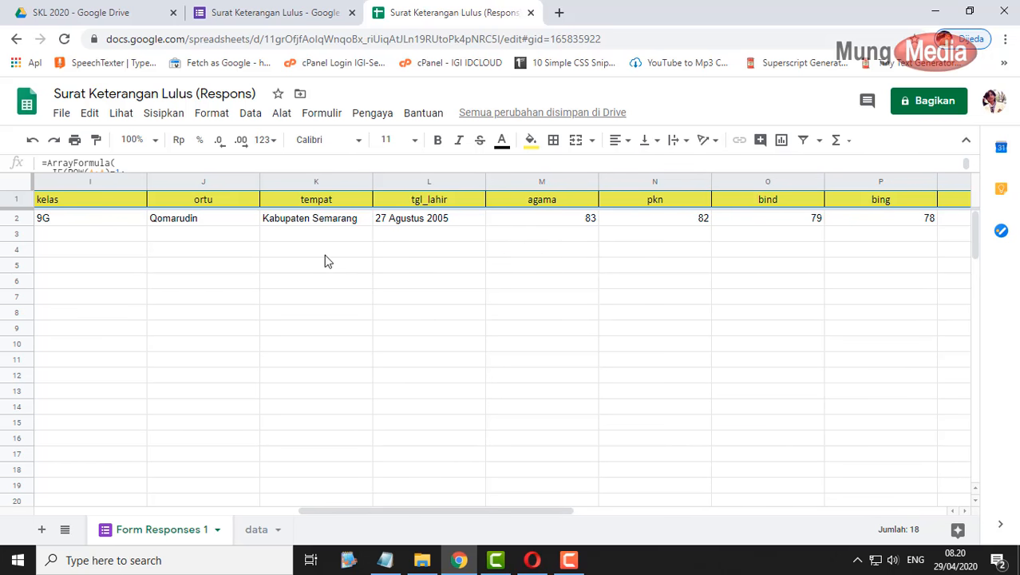
drag(419, 511, 230, 514)
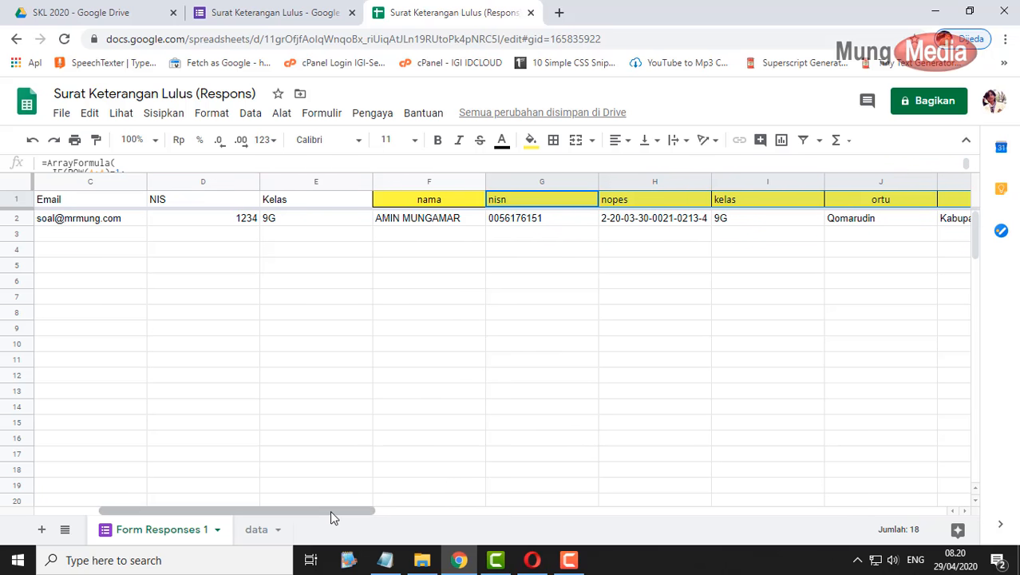
drag(330, 511, 437, 512)
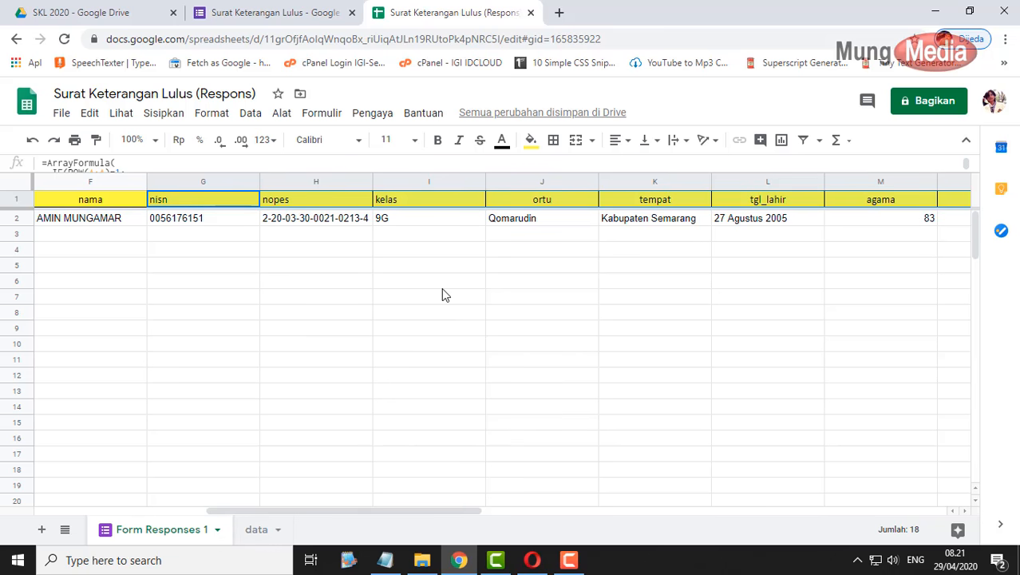
click(770, 227)
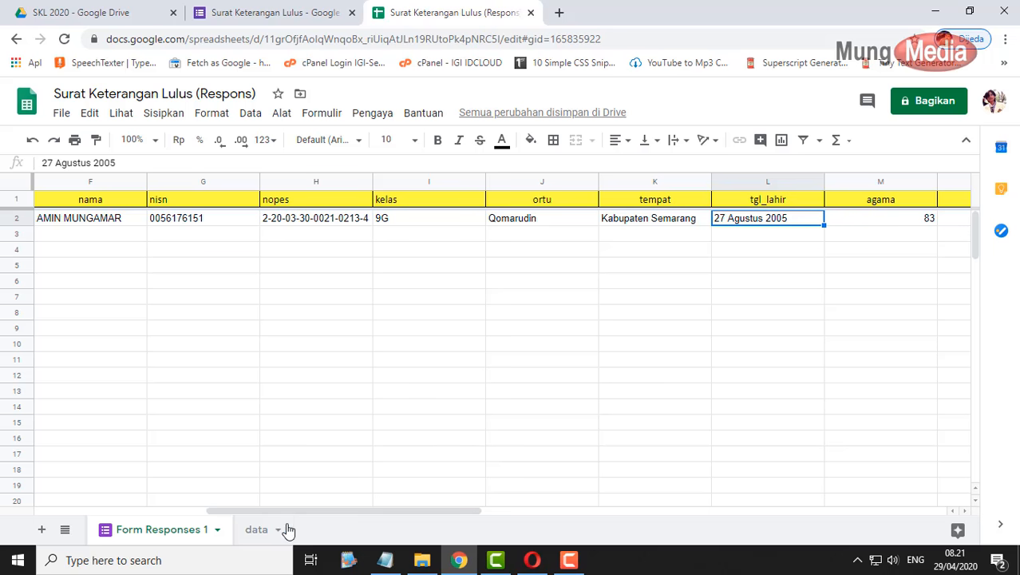
click(257, 529)
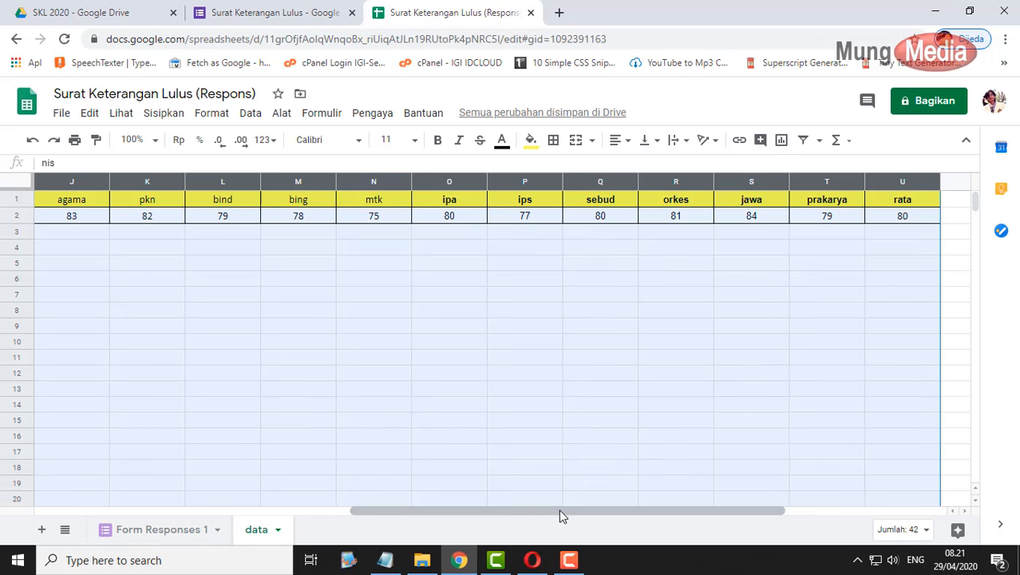
- Check that H2's =text(I2;"dd mmmm yyyy") formula turns 27/08/2005 into 27 Agustus 2005
drag(560, 511, 289, 506)
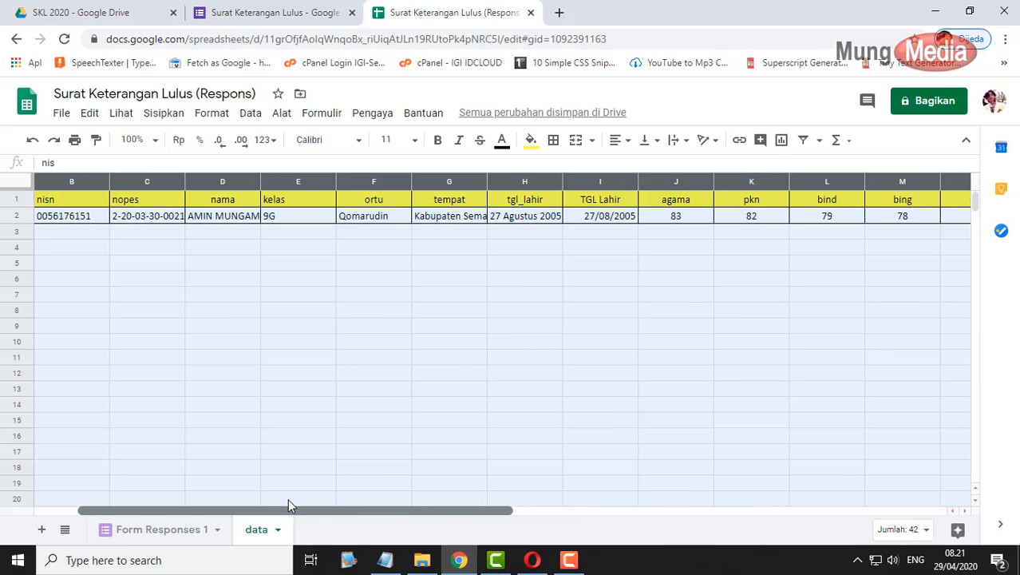
click(534, 202)
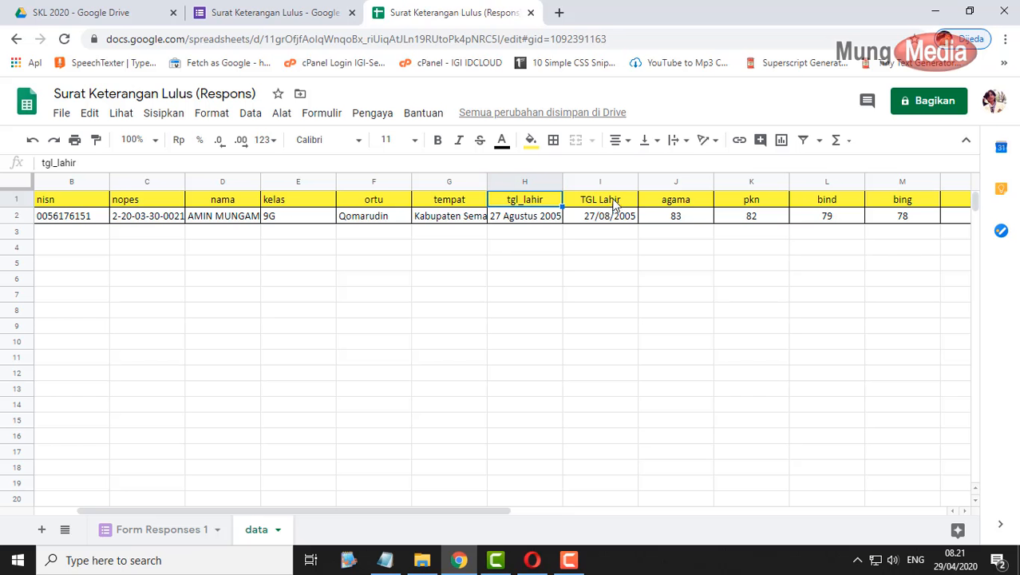
click(602, 222)
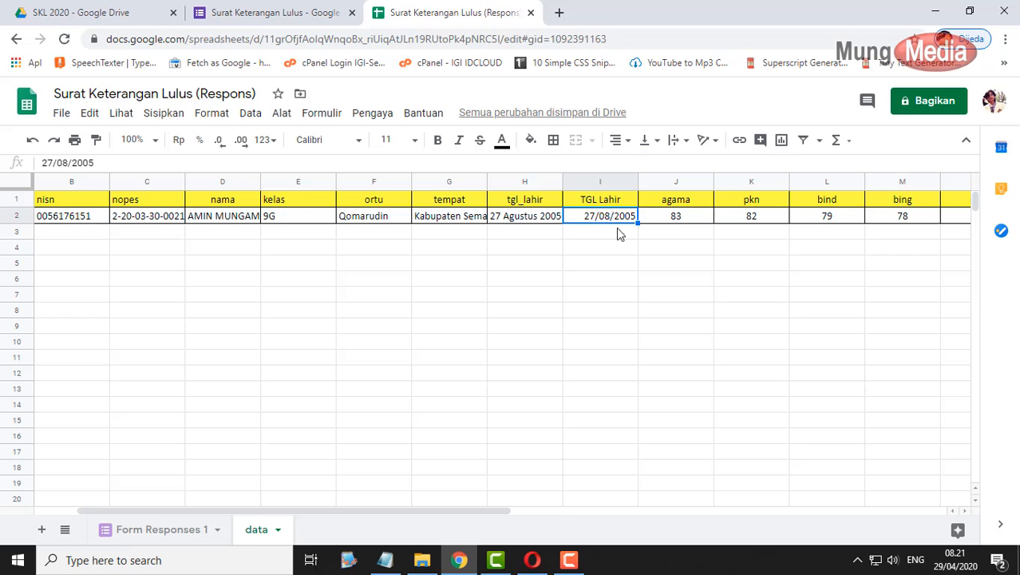
click(529, 218)
double_click(529, 221)
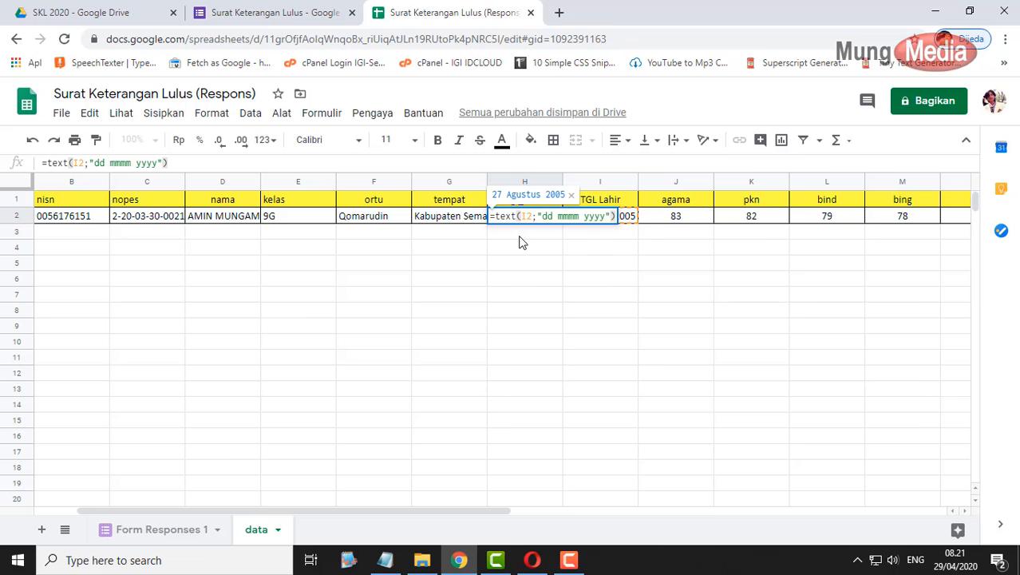
key(Return)
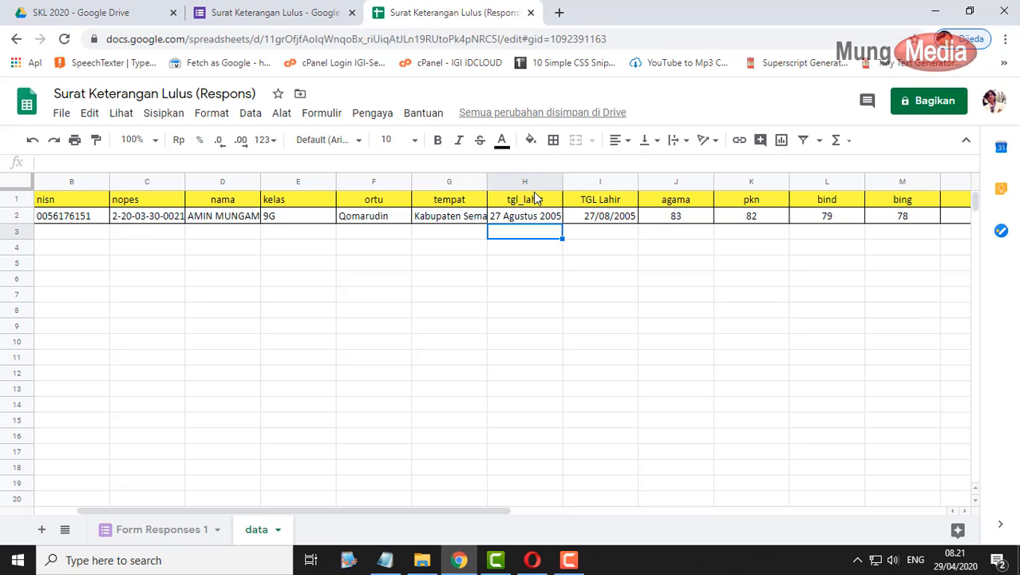
- Clear the old test response from row 2 of Form Responses 1, then show the form's confirmation page
click(151, 529)
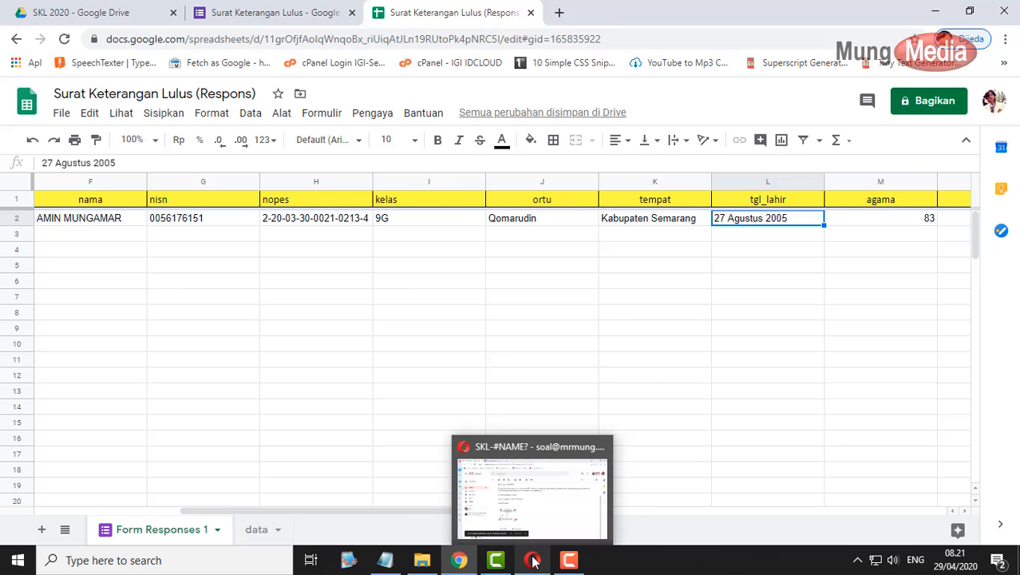
drag(440, 510, 217, 510)
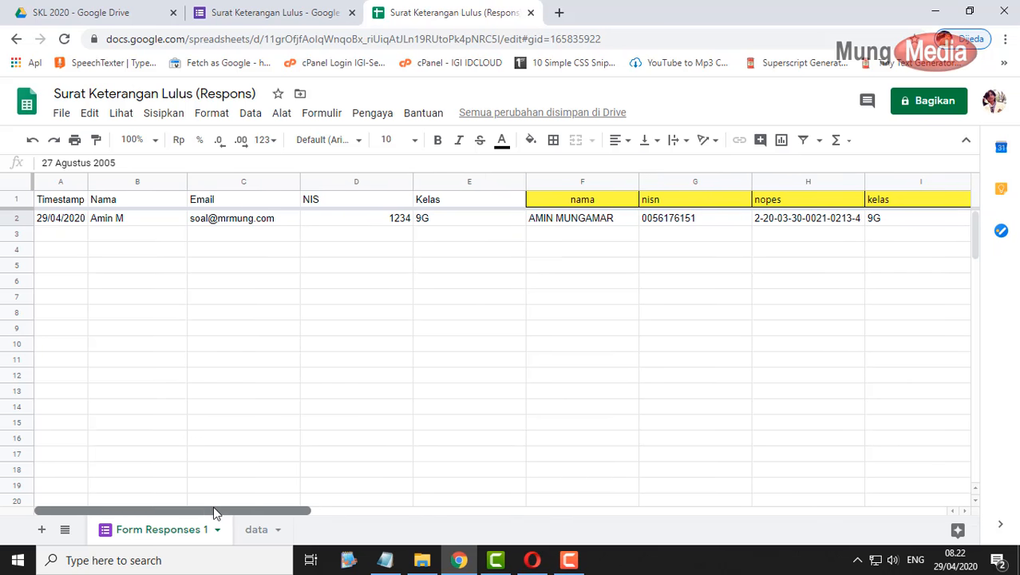
click(25, 219)
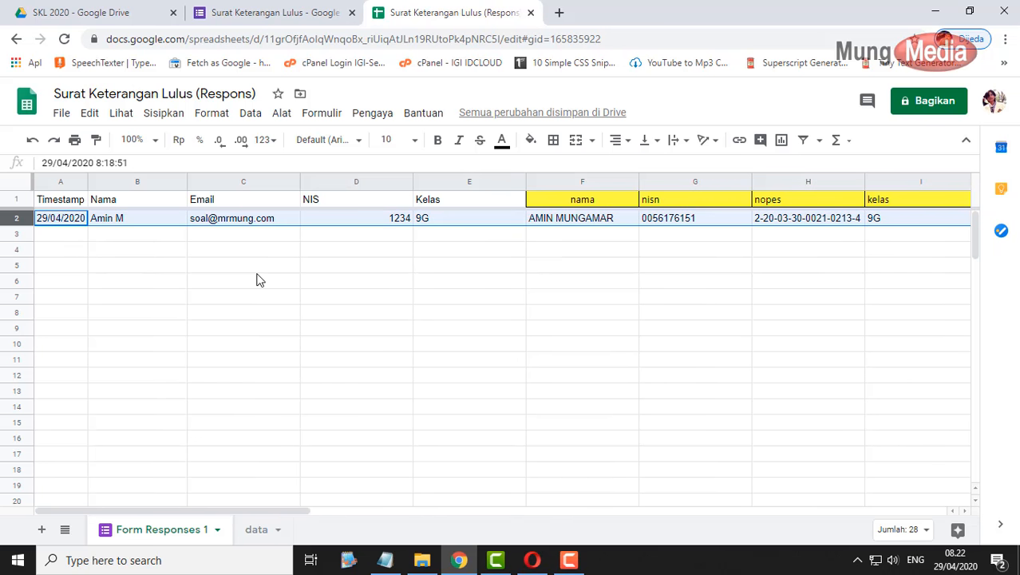
key(Delete)
click(369, 347)
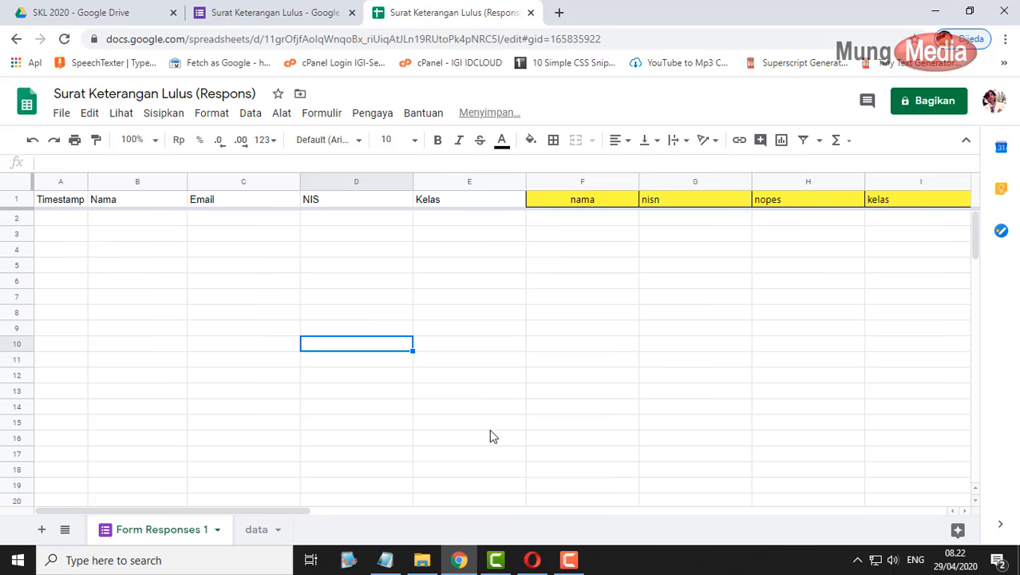
click(532, 560)
click(249, 12)
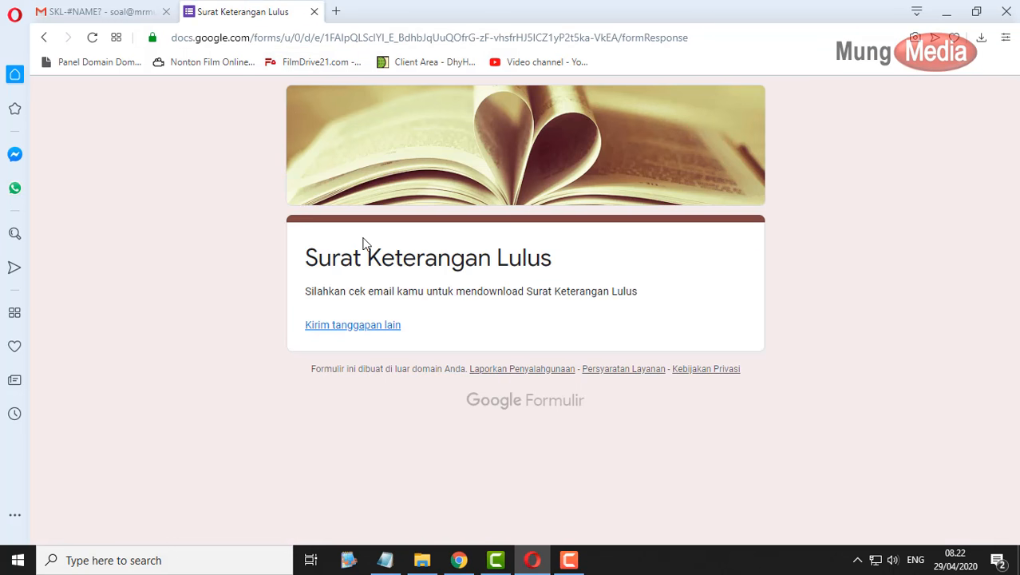
- Start another form response and enter the student's name, e-mail address and NIS 1234
click(356, 327)
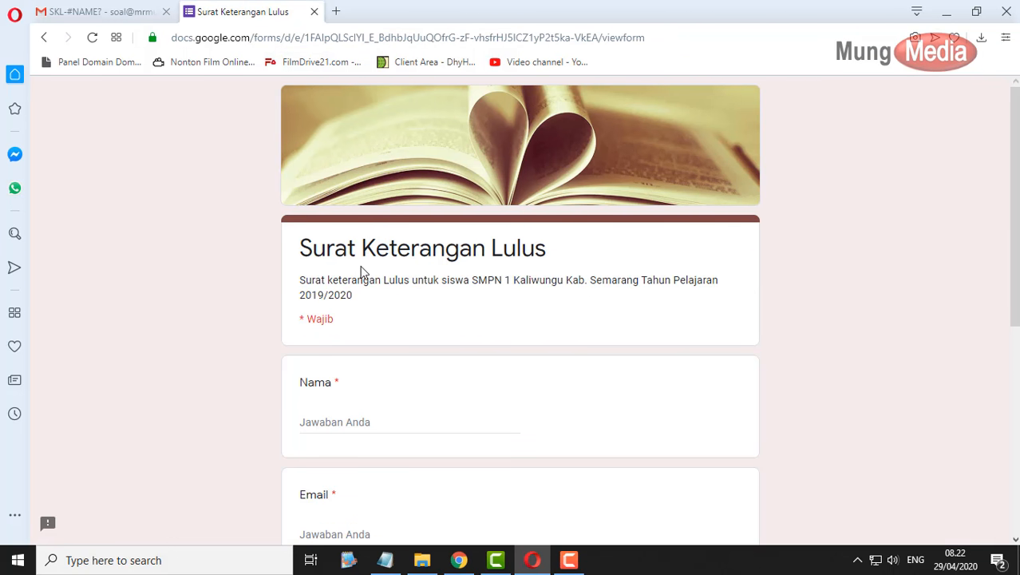
click(393, 423)
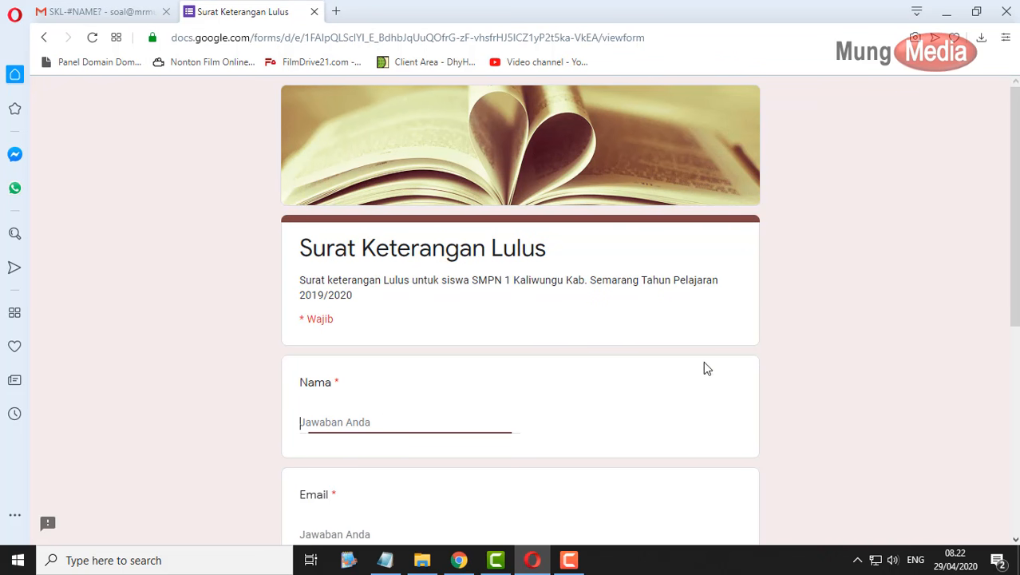
text(Amin M)
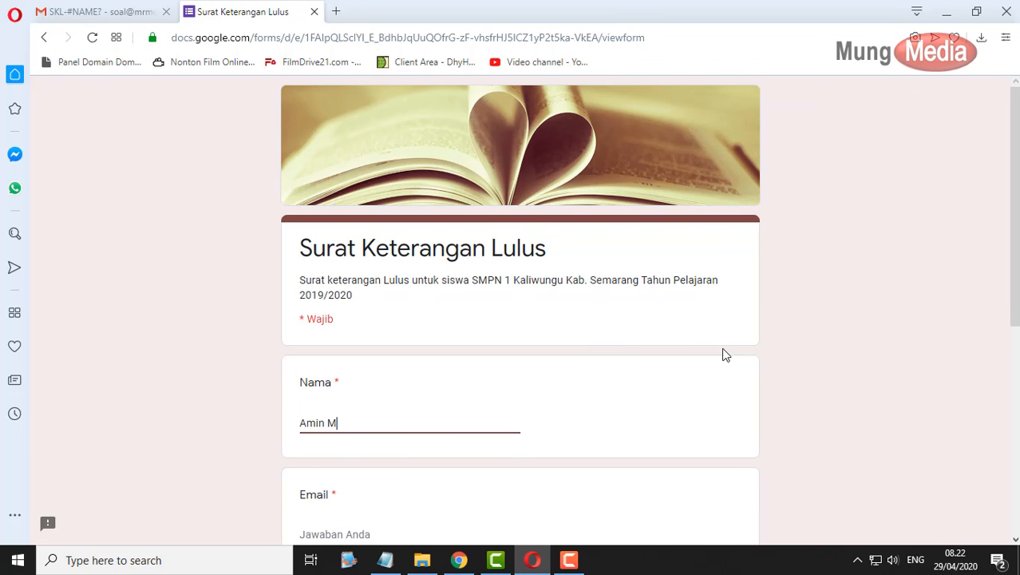
key(Tab)
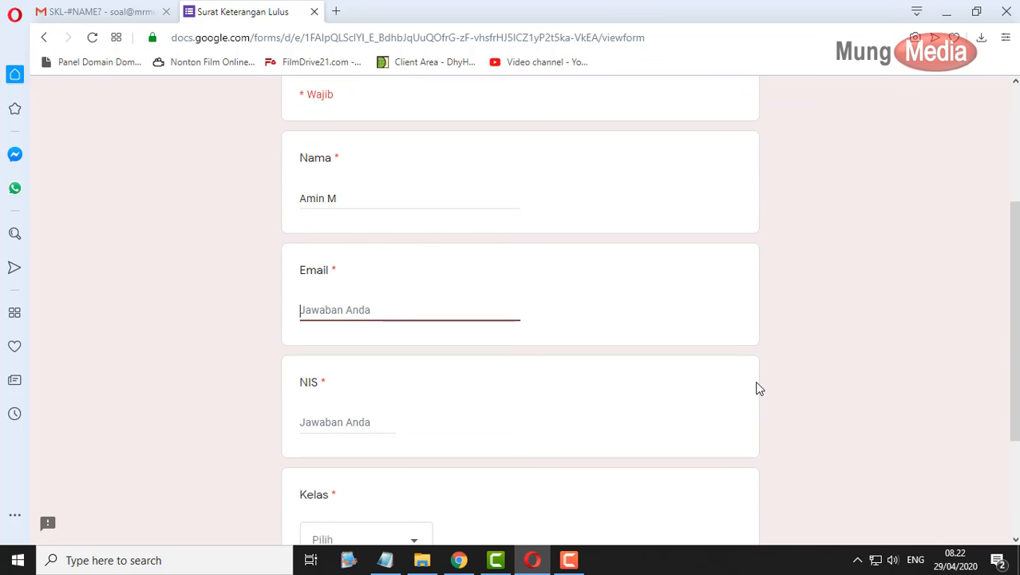
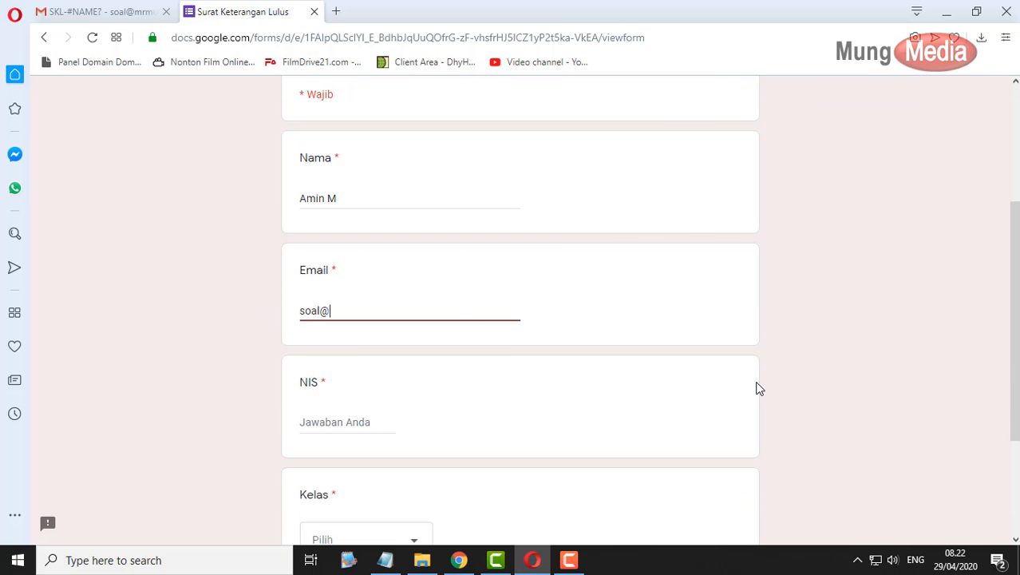
key(Tab)
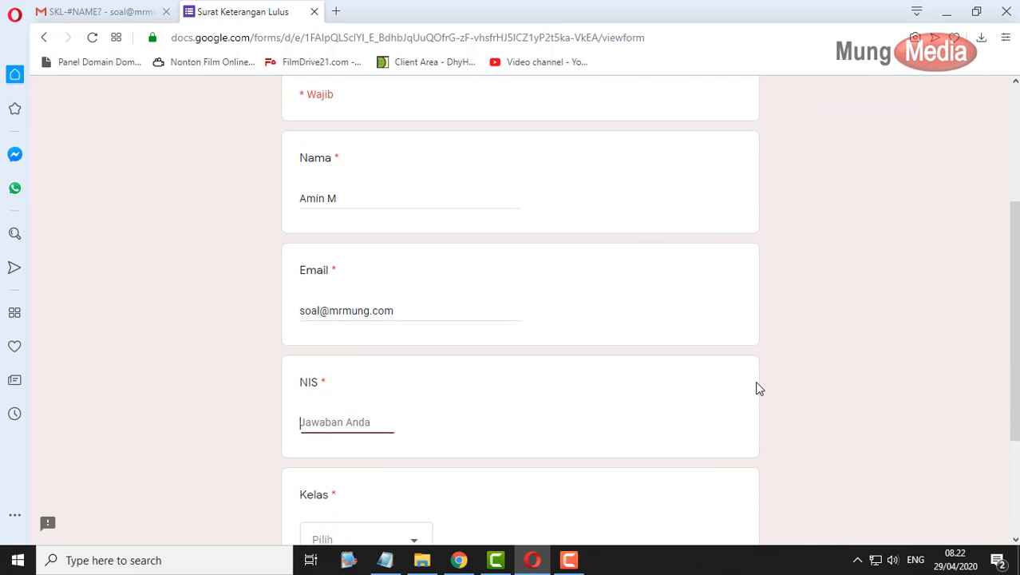
text(1234)
key(Tab)
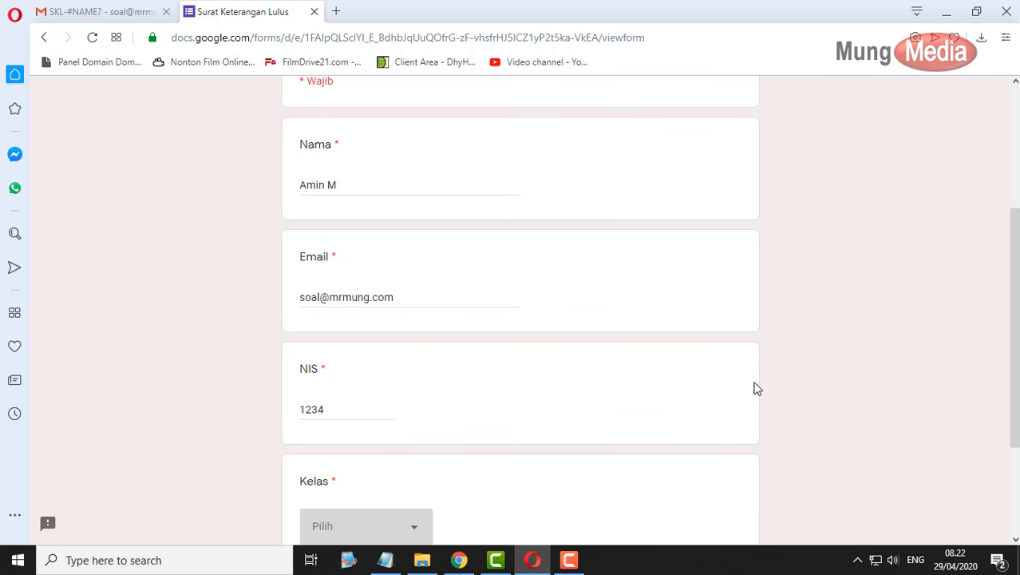
- Choose Kelas 9G and submit the response
scroll(756, 387, down, 3)
click(403, 375)
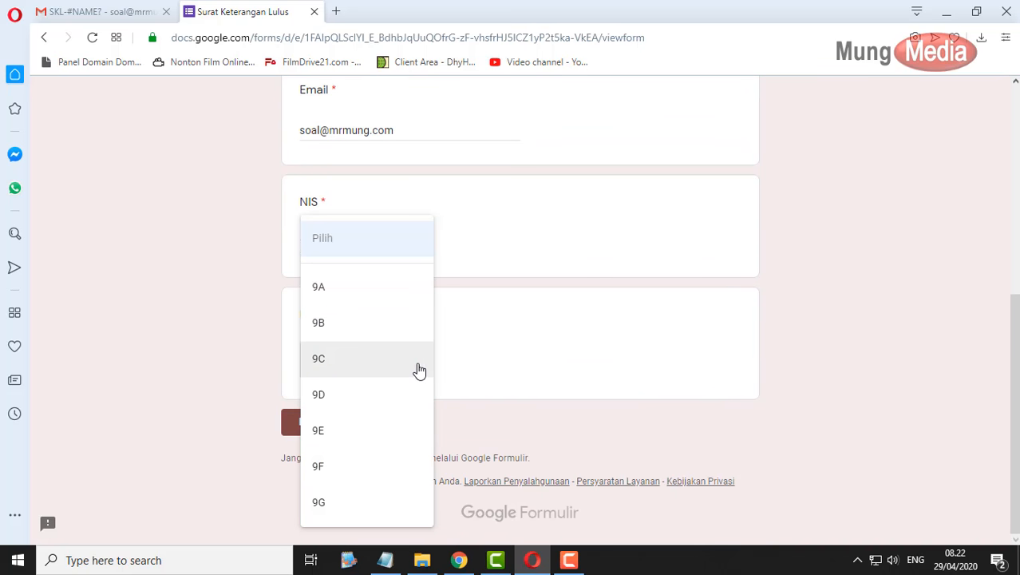
click(369, 511)
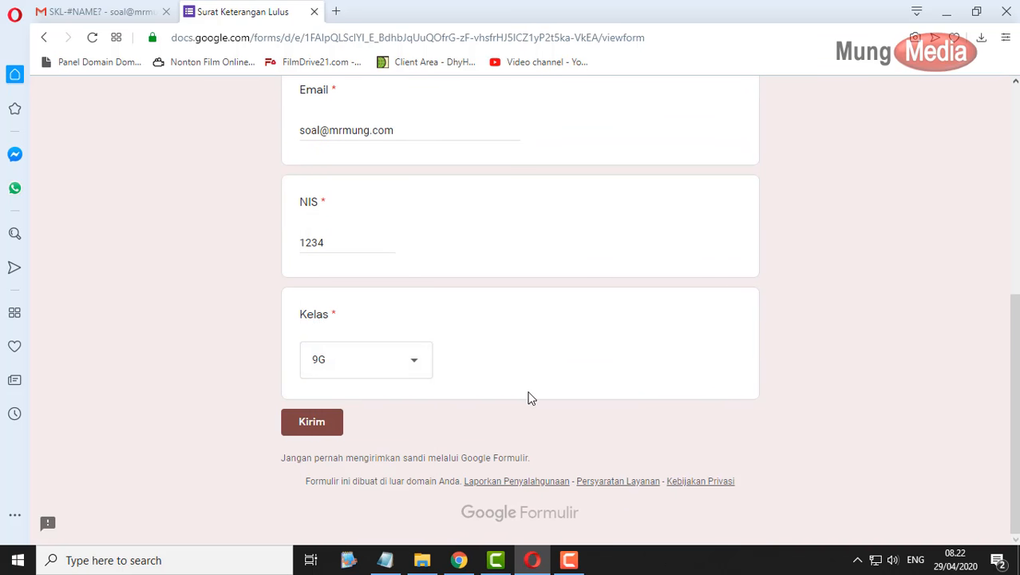
click(319, 423)
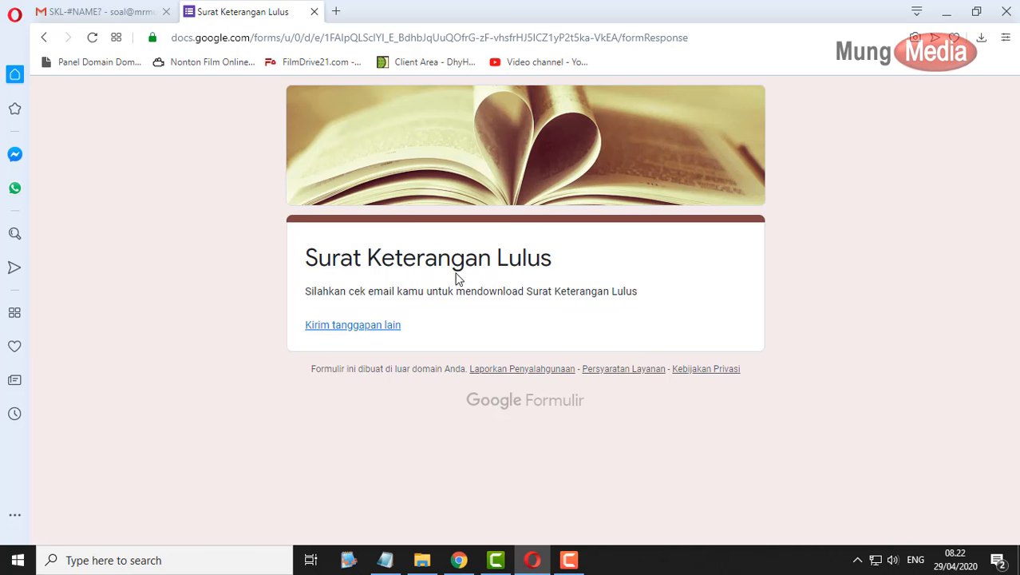
click(128, 12)
- Open the new SKL email from the inbox and scroll to its certificate PDF attachment
click(151, 201)
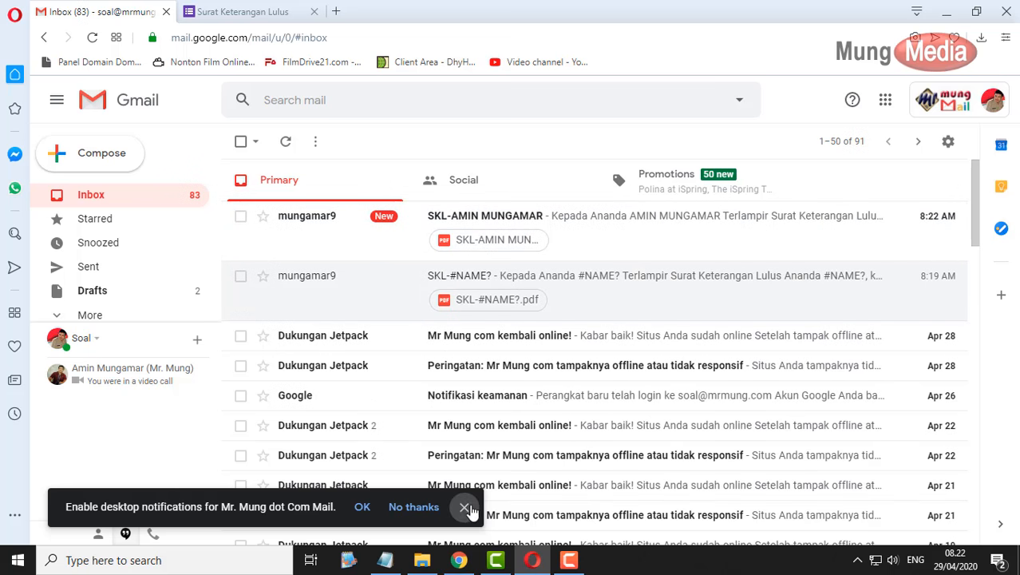
click(464, 506)
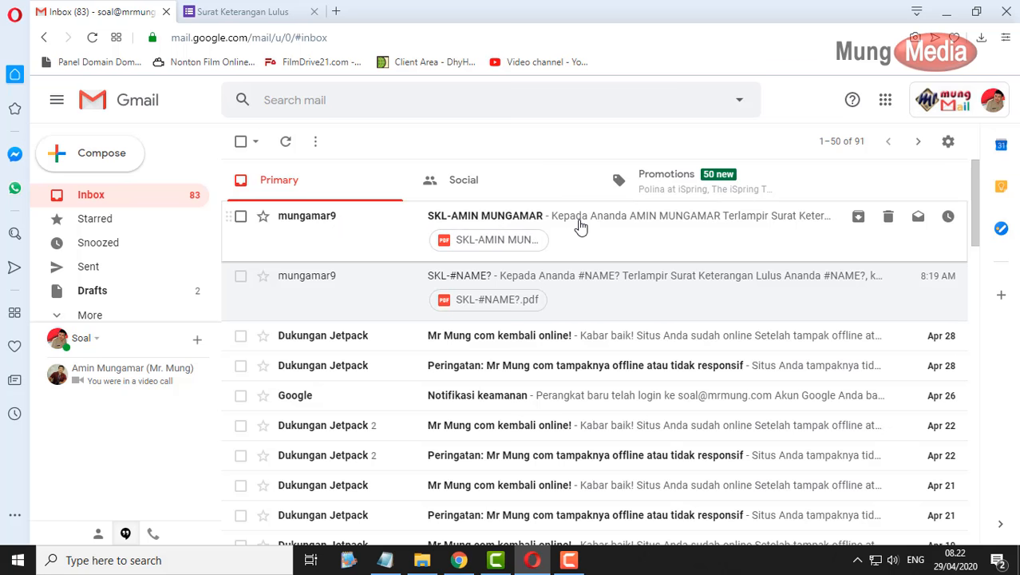
click(581, 226)
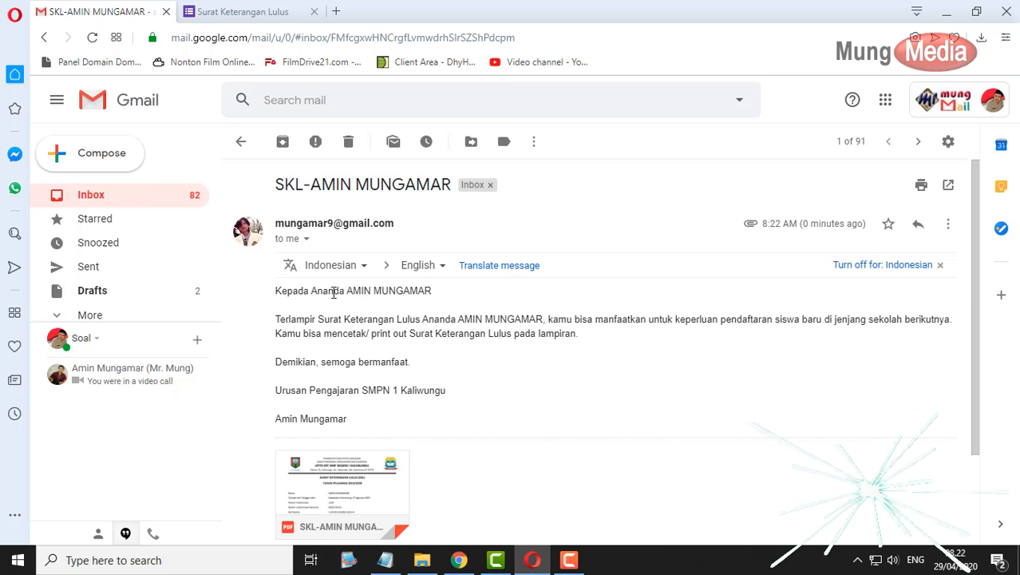
scroll(433, 318, down, 1)
scroll(432, 317, down, 1)
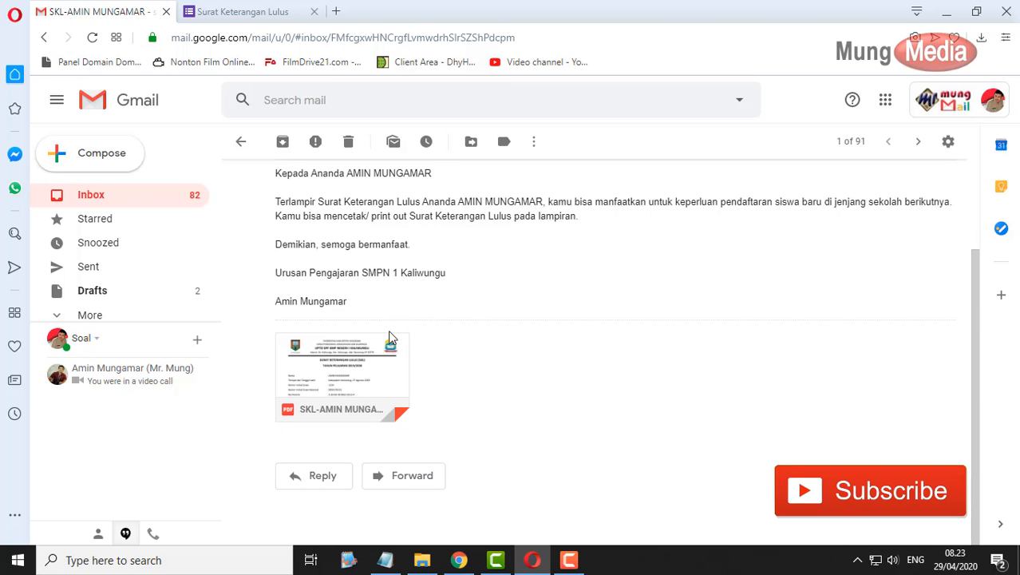
mouse_move(346, 335)
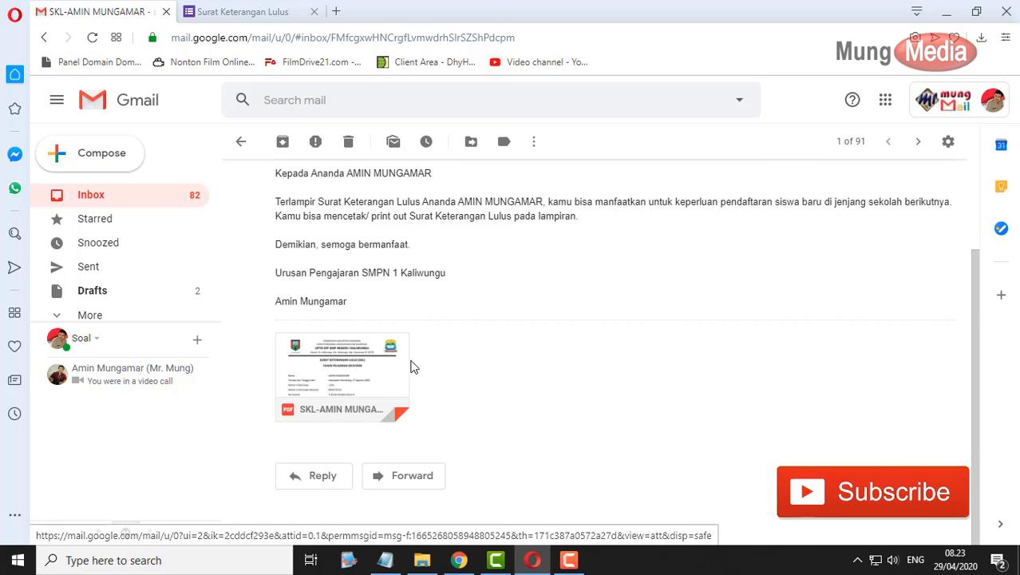
click(346, 363)
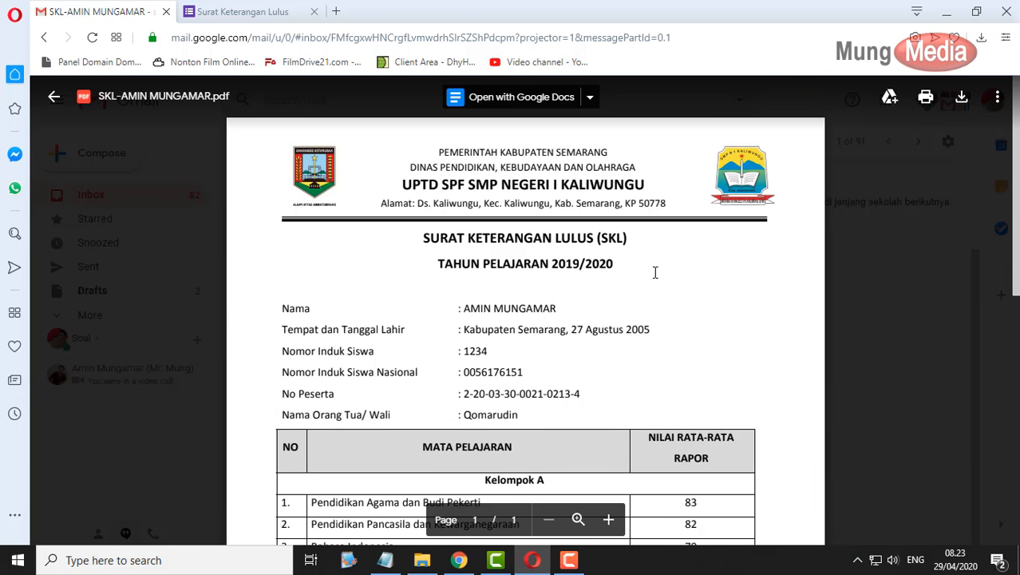
scroll(643, 261, down, 1)
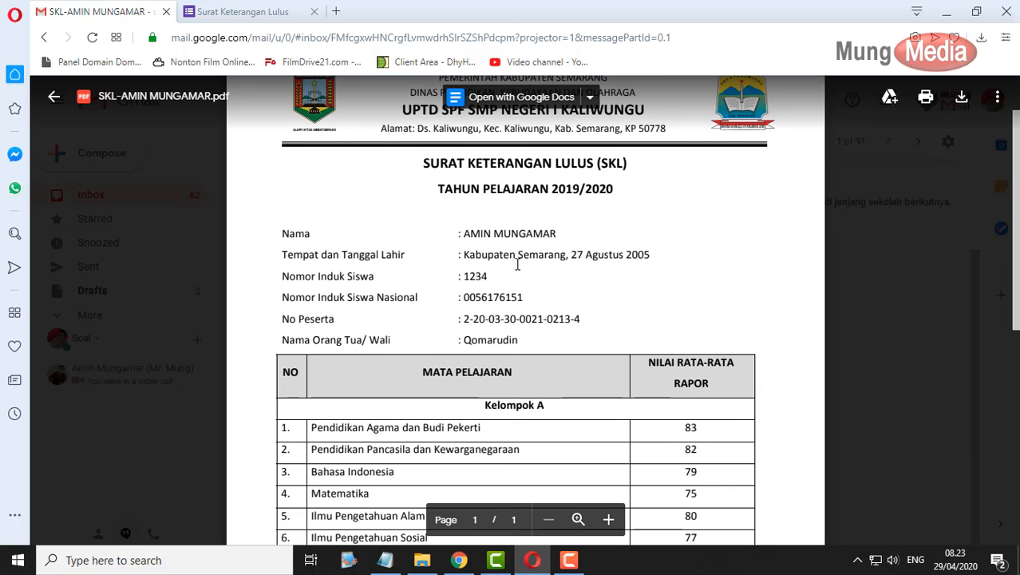
scroll(511, 323, down, 3)
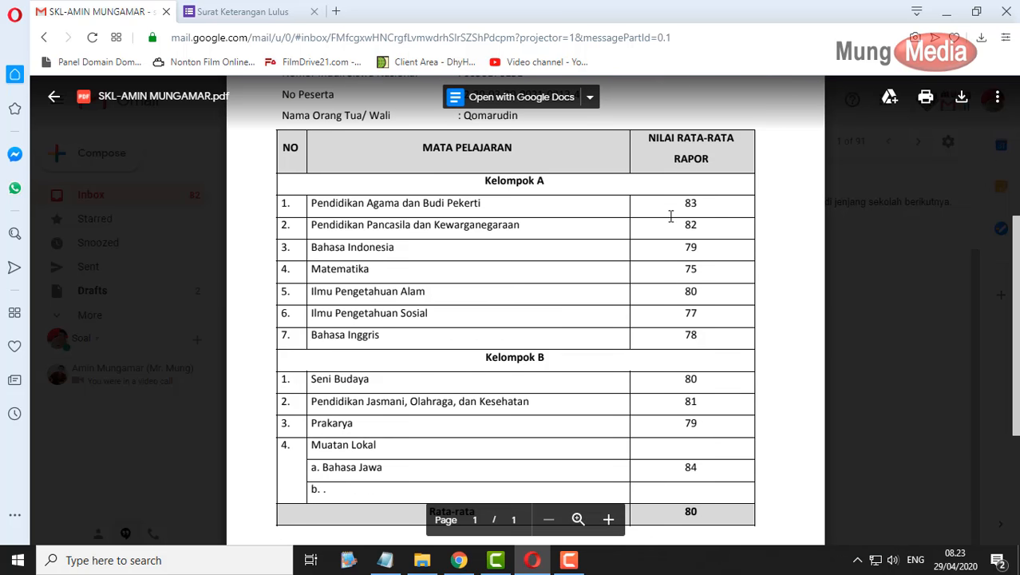
scroll(696, 289, down, 3)
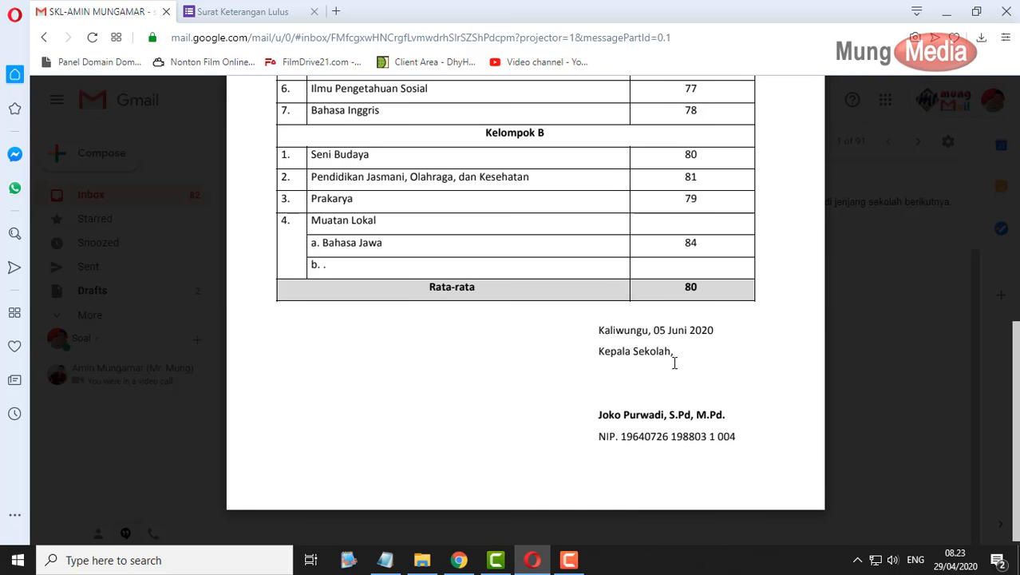
click(894, 307)
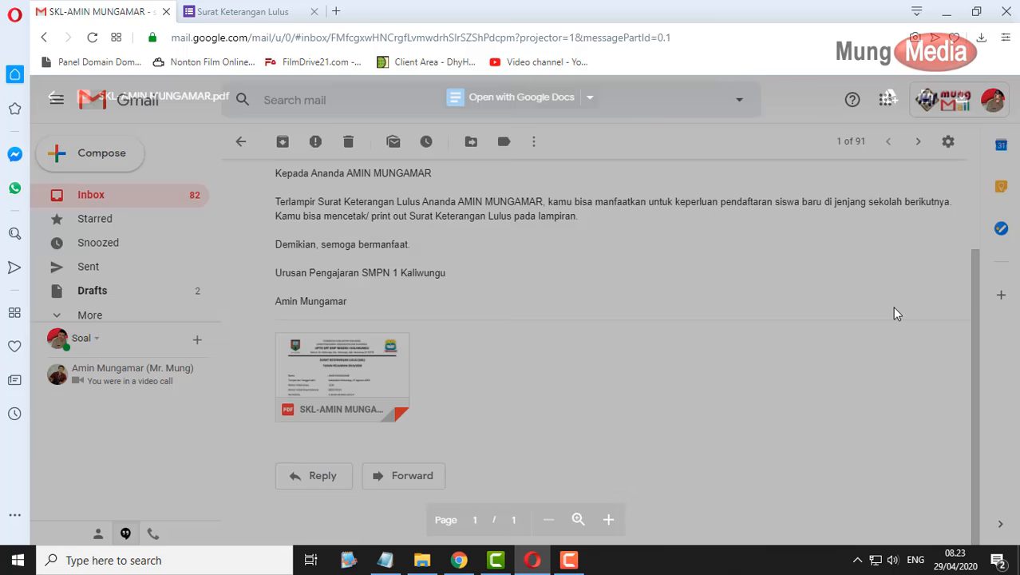
mouse_move(368, 376)
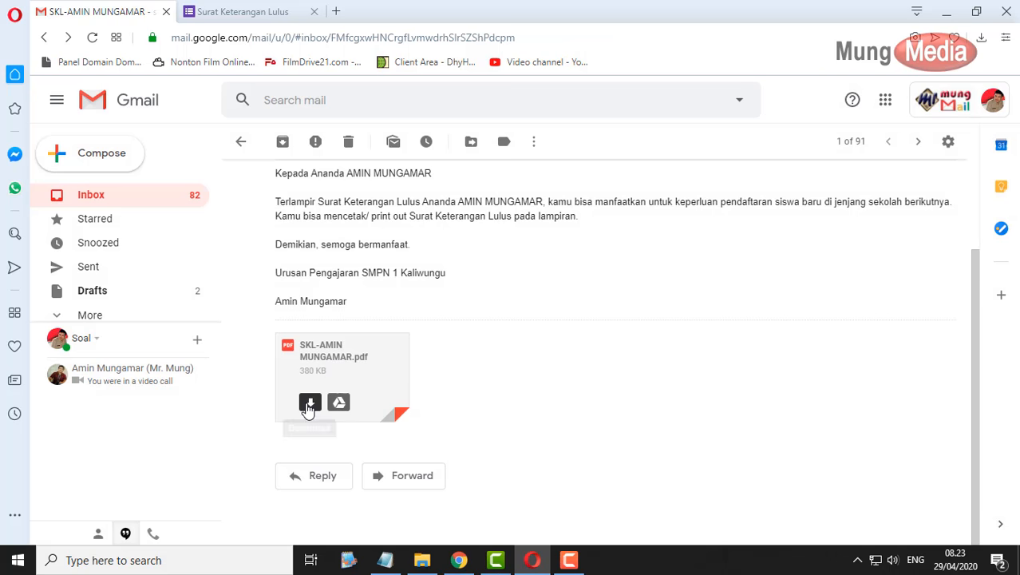